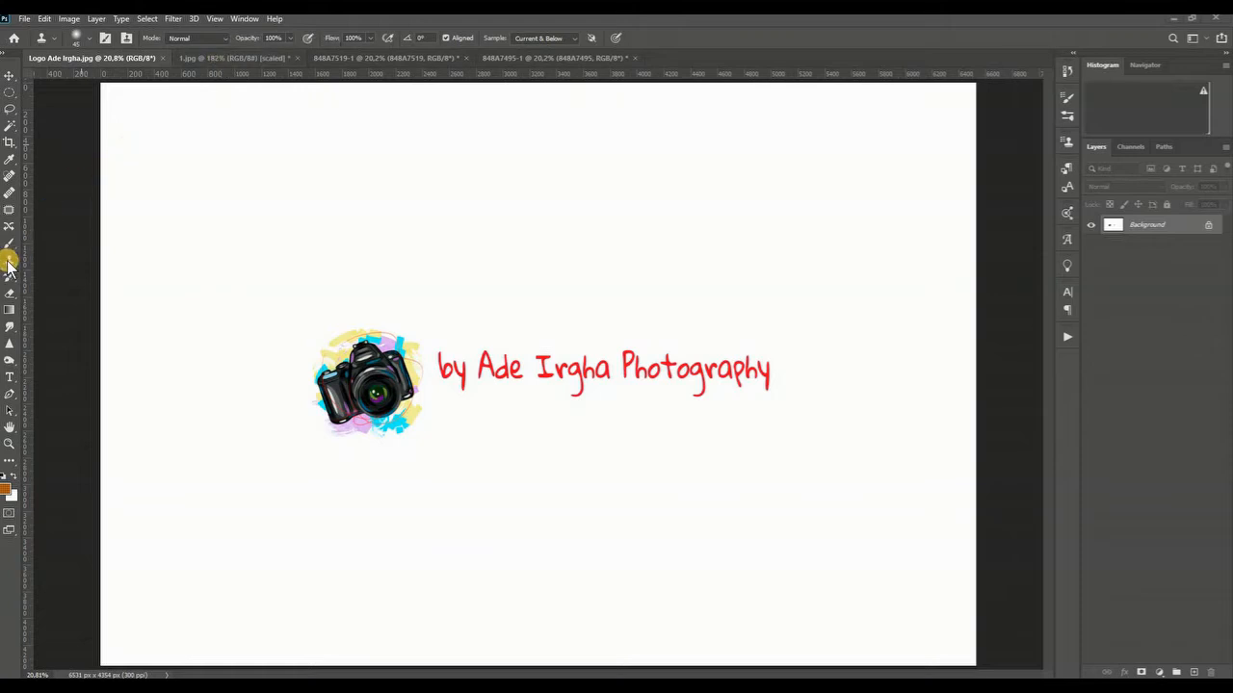
Switch to the 1.jpg beach photo, set the Clone Stamp to sample Current Layer, and sample the woman as source
{"action": "left_click", "coordinate": [243, 60]}
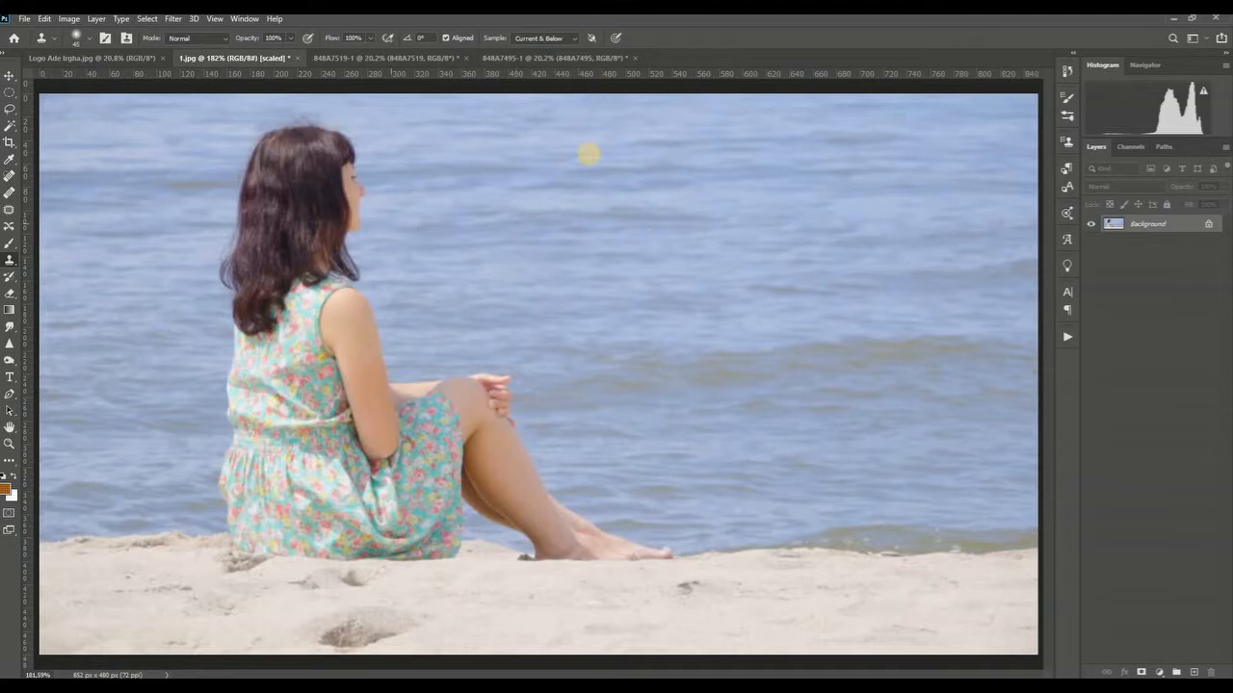
{"action": "left_click", "coordinate": [558, 48]}
{"action": "left_click", "coordinate": [540, 44]}
{"action": "left_click", "coordinate": [342, 185], "text": "alt"}
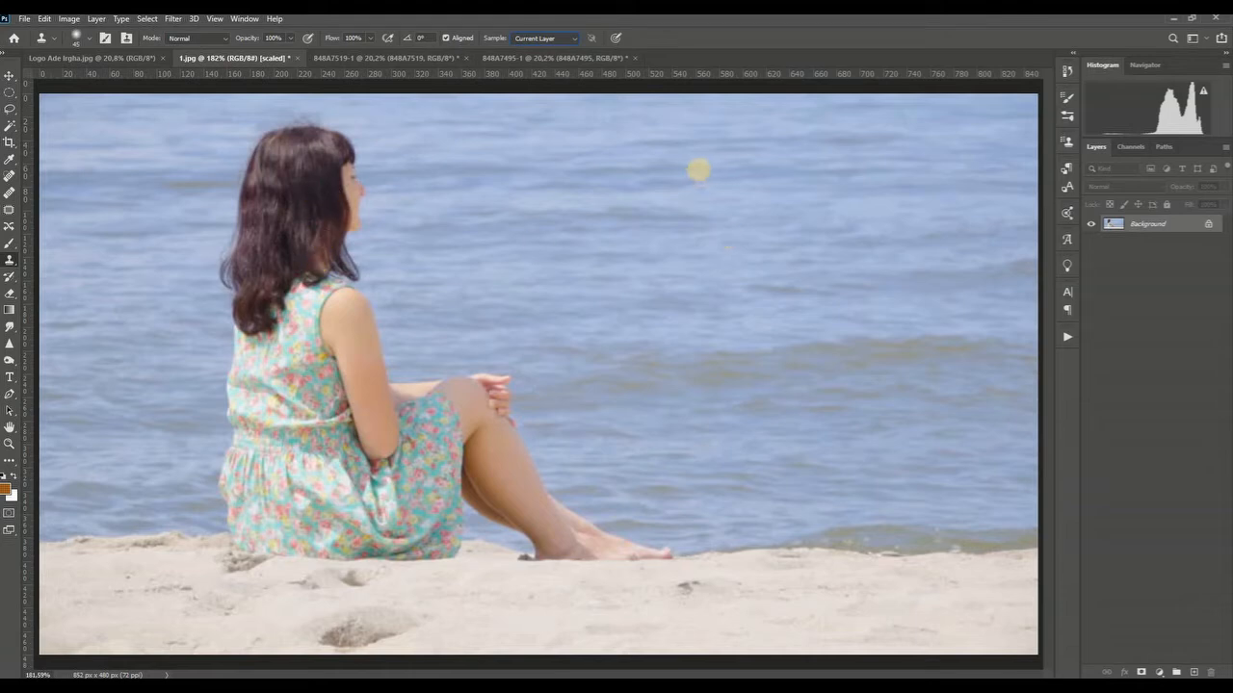
{"action": "left_click", "coordinate": [691, 175]}
{"action": "left_click", "coordinate": [448, 491], "text": "alt"}
Add an empty layer and try the Clone Stamp on it with the Background hidden, restoring the Background's visibility
{"action": "left_click", "coordinate": [1194, 671]}
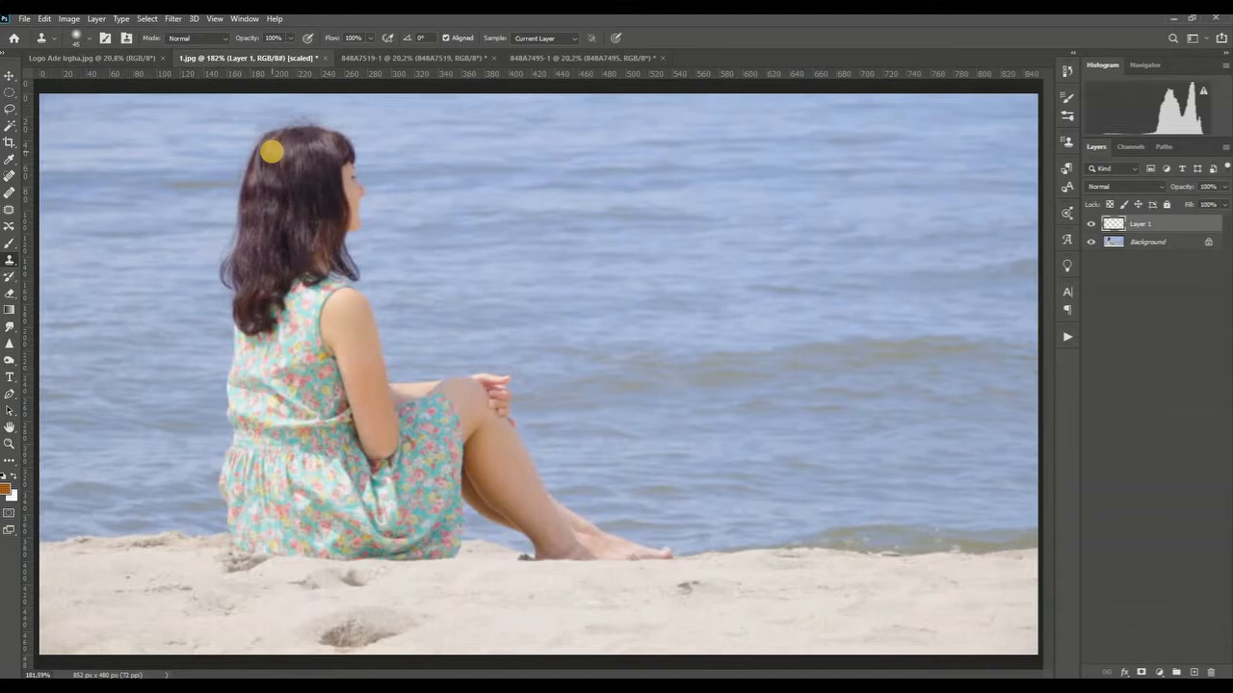
{"action": "left_click", "coordinate": [272, 151], "text": "alt"}
{"action": "left_click", "coordinate": [1091, 242]}
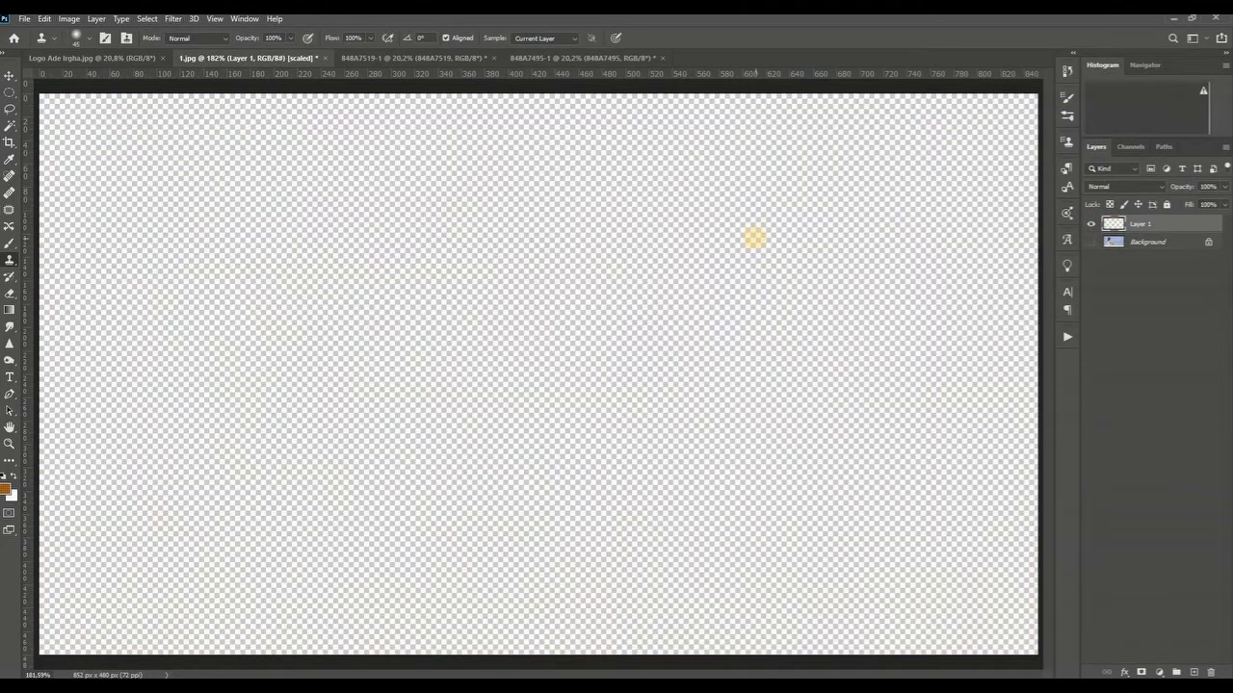
{"action": "left_click", "coordinate": [496, 251], "text": "alt"}
{"action": "mouse_move", "coordinate": [713, 347]}
{"action": "left_mouse_down"}
{"action": "mouse_move", "coordinate": [393, 357]}
{"action": "mouse_move", "coordinate": [710, 397]}
{"action": "mouse_move", "coordinate": [792, 380]}
{"action": "mouse_move", "coordinate": [743, 354]}
{"action": "mouse_move", "coordinate": [605, 383]}
{"action": "mouse_move", "coordinate": [647, 345]}
{"action": "mouse_move", "coordinate": [650, 378]}
{"action": "left_mouse_up"}
{"action": "left_click", "coordinate": [1090, 242]}
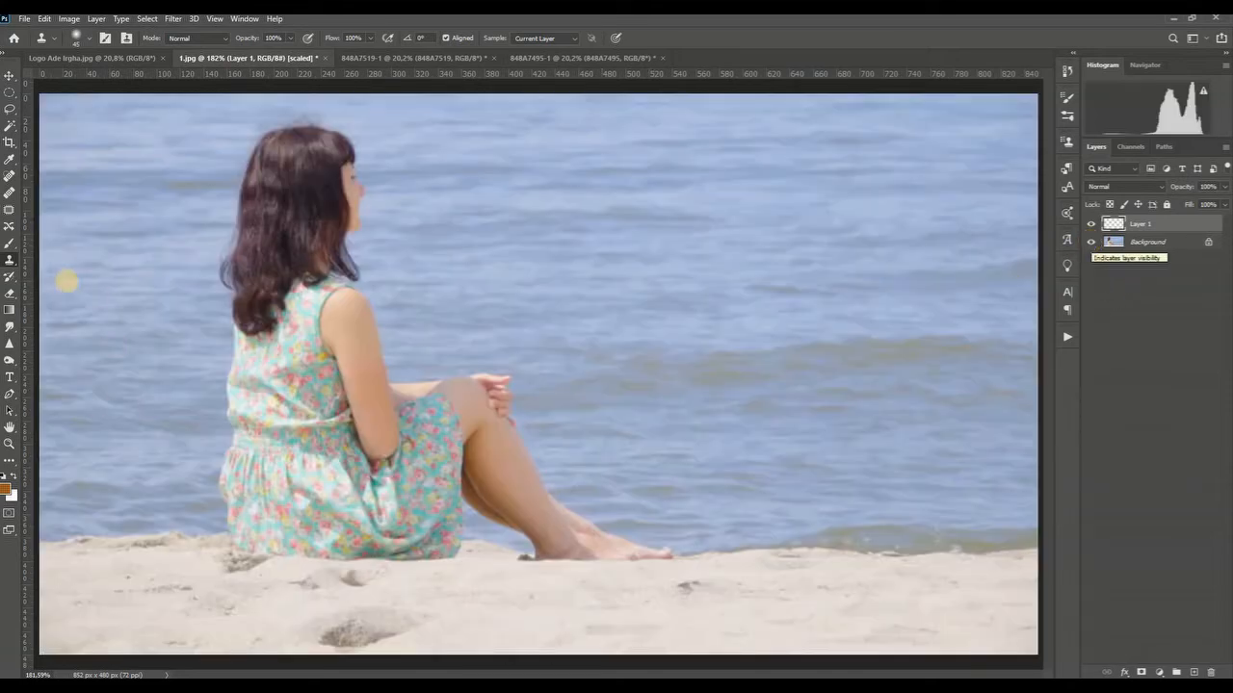
Set the Clone Stamp to sample Current & Below and clone the seated woman onto the empty layer over the right-hand water and sand
{"action": "left_click", "coordinate": [558, 39]}
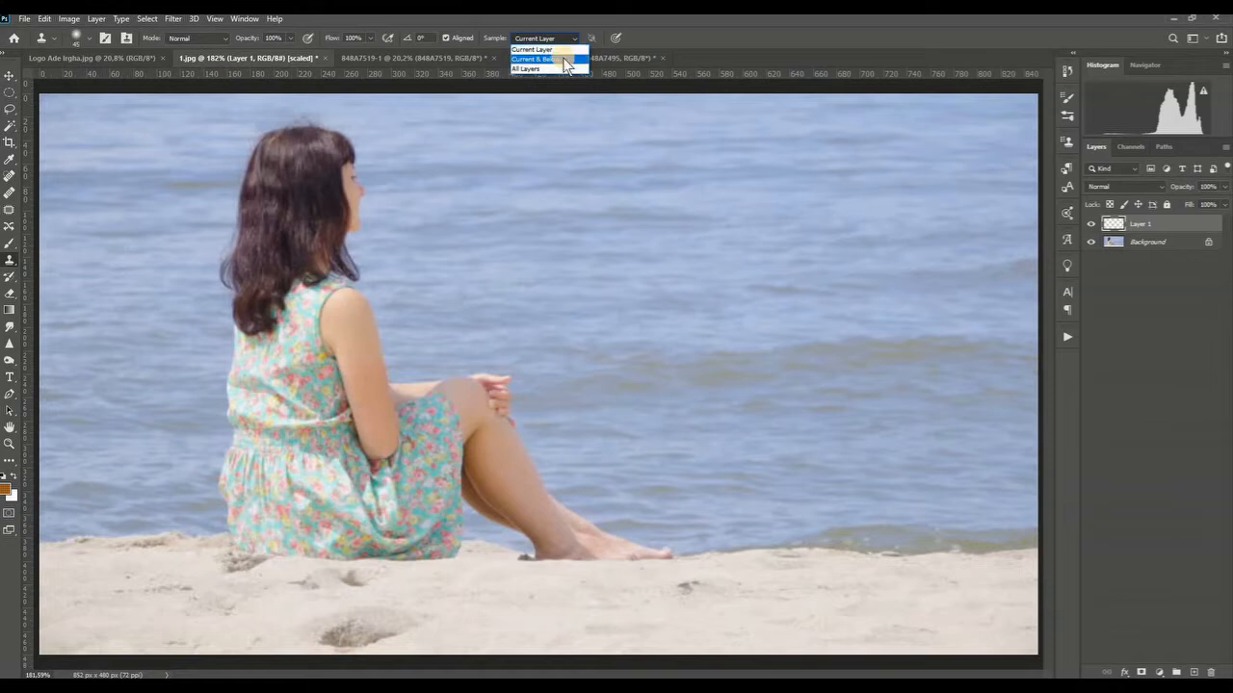
{"action": "left_click", "coordinate": [564, 60]}
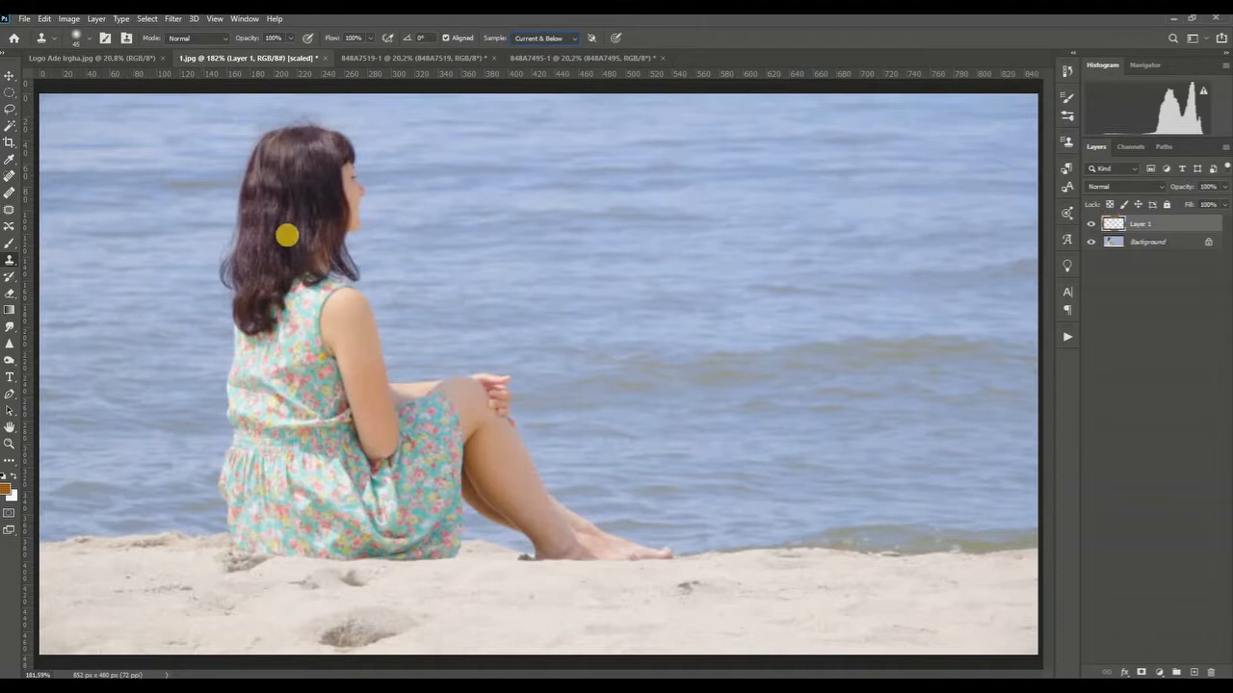
{"action": "left_click", "coordinate": [485, 273]}
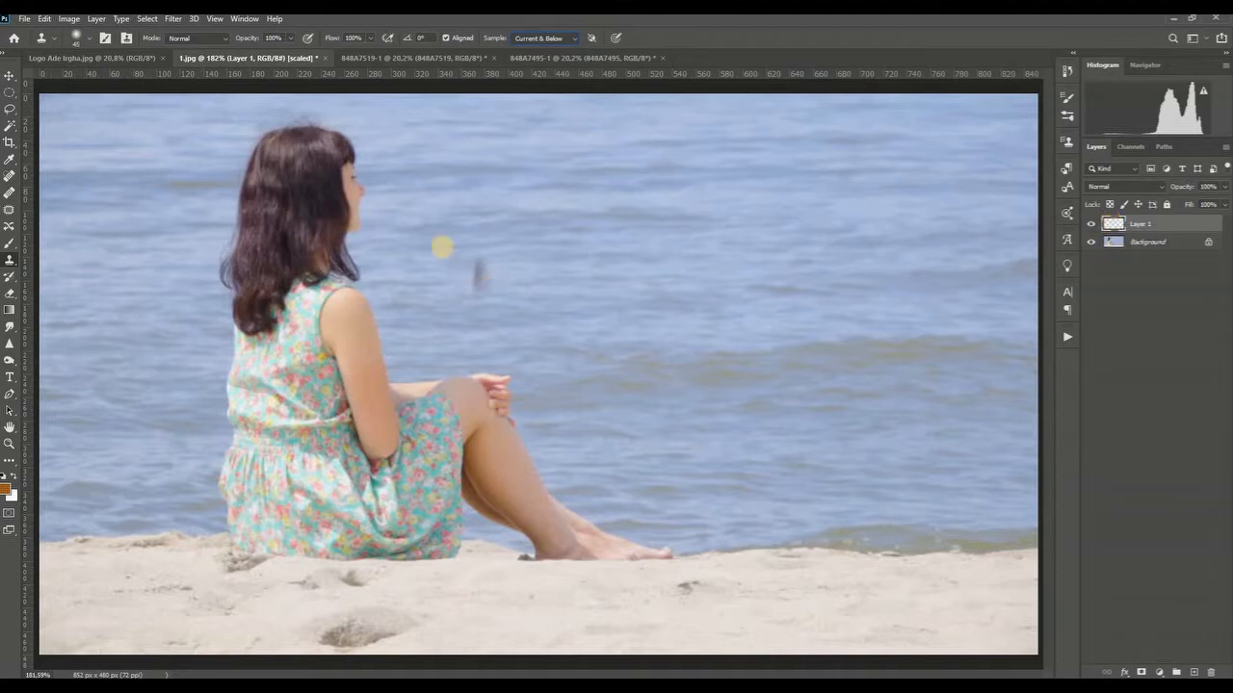
{"action": "key", "text": "ctrl+z"}
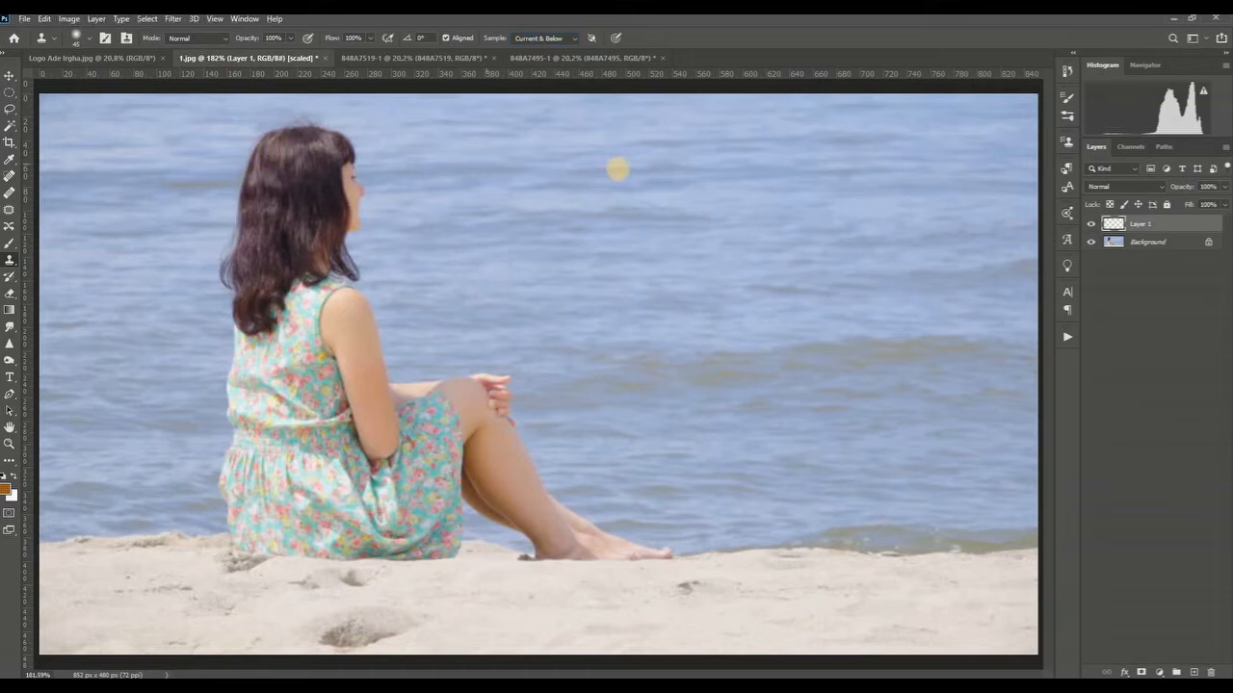
{"action": "left_click", "coordinate": [617, 171]}
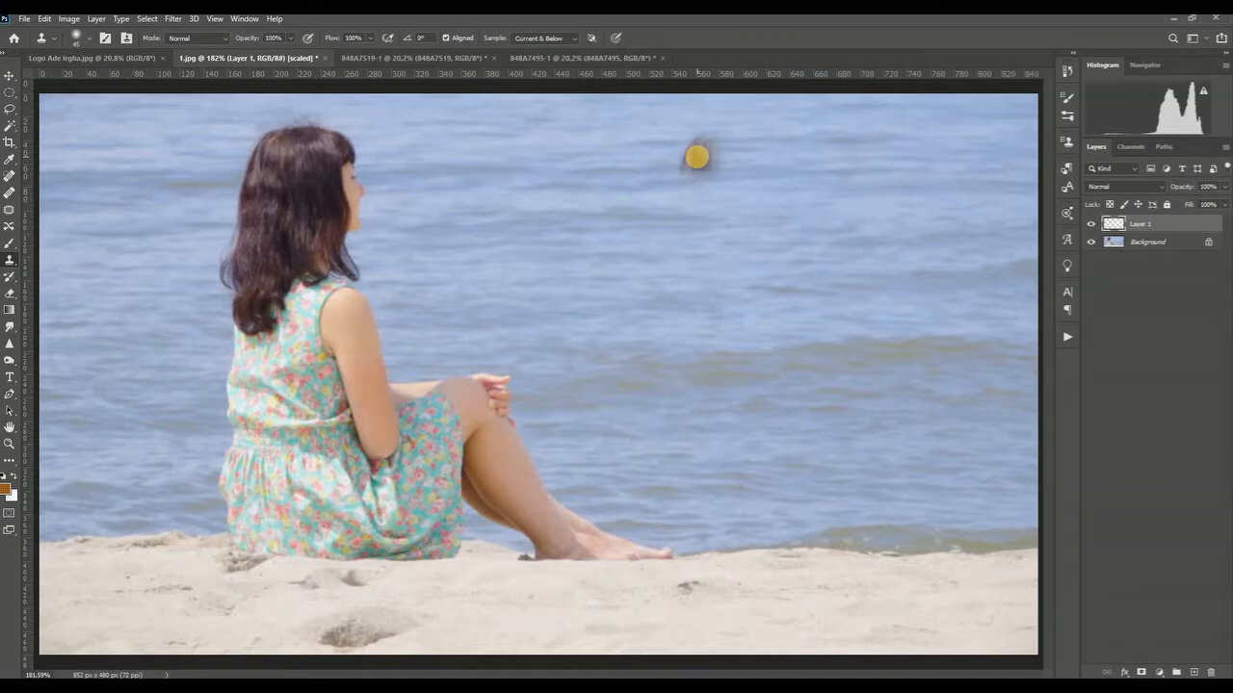
{"action": "mouse_move", "coordinate": [696, 156]}
{"action": "left_mouse_down"}
{"action": "mouse_move", "coordinate": [774, 144]}
{"action": "mouse_move", "coordinate": [723, 176]}
{"action": "mouse_move", "coordinate": [715, 196]}
{"action": "mouse_move", "coordinate": [792, 156]}
{"action": "mouse_move", "coordinate": [698, 230]}
{"action": "mouse_move", "coordinate": [798, 174]}
{"action": "mouse_move", "coordinate": [704, 191]}
{"action": "mouse_move", "coordinate": [687, 268]}
{"action": "mouse_move", "coordinate": [813, 211]}
{"action": "mouse_move", "coordinate": [684, 295]}
{"action": "mouse_move", "coordinate": [704, 264]}
{"action": "mouse_move", "coordinate": [691, 300]}
{"action": "mouse_move", "coordinate": [840, 230]}
{"action": "mouse_move", "coordinate": [683, 326]}
{"action": "mouse_move", "coordinate": [688, 309]}
{"action": "mouse_move", "coordinate": [684, 331]}
{"action": "mouse_move", "coordinate": [713, 339]}
{"action": "mouse_move", "coordinate": [739, 380]}
{"action": "mouse_move", "coordinate": [799, 326]}
{"action": "mouse_move", "coordinate": [821, 358]}
{"action": "left_mouse_up"}
{"action": "mouse_move", "coordinate": [673, 432]}
{"action": "left_mouse_down"}
{"action": "mouse_move", "coordinate": [699, 523]}
{"action": "mouse_move", "coordinate": [792, 537]}
{"action": "mouse_move", "coordinate": [790, 424]}
{"action": "mouse_move", "coordinate": [864, 426]}
{"action": "mouse_move", "coordinate": [937, 383]}
{"action": "mouse_move", "coordinate": [906, 361]}
{"action": "mouse_move", "coordinate": [950, 426]}
{"action": "mouse_move", "coordinate": [913, 501]}
{"action": "mouse_move", "coordinate": [943, 523]}
{"action": "mouse_move", "coordinate": [1031, 528]}
{"action": "mouse_move", "coordinate": [998, 553]}
{"action": "mouse_move", "coordinate": [705, 561]}
{"action": "mouse_move", "coordinate": [1005, 548]}
{"action": "mouse_move", "coordinate": [825, 281]}
{"action": "mouse_move", "coordinate": [793, 171]}
{"action": "mouse_move", "coordinate": [690, 195]}
{"action": "mouse_move", "coordinate": [1045, 510]}
{"action": "left_mouse_up"}
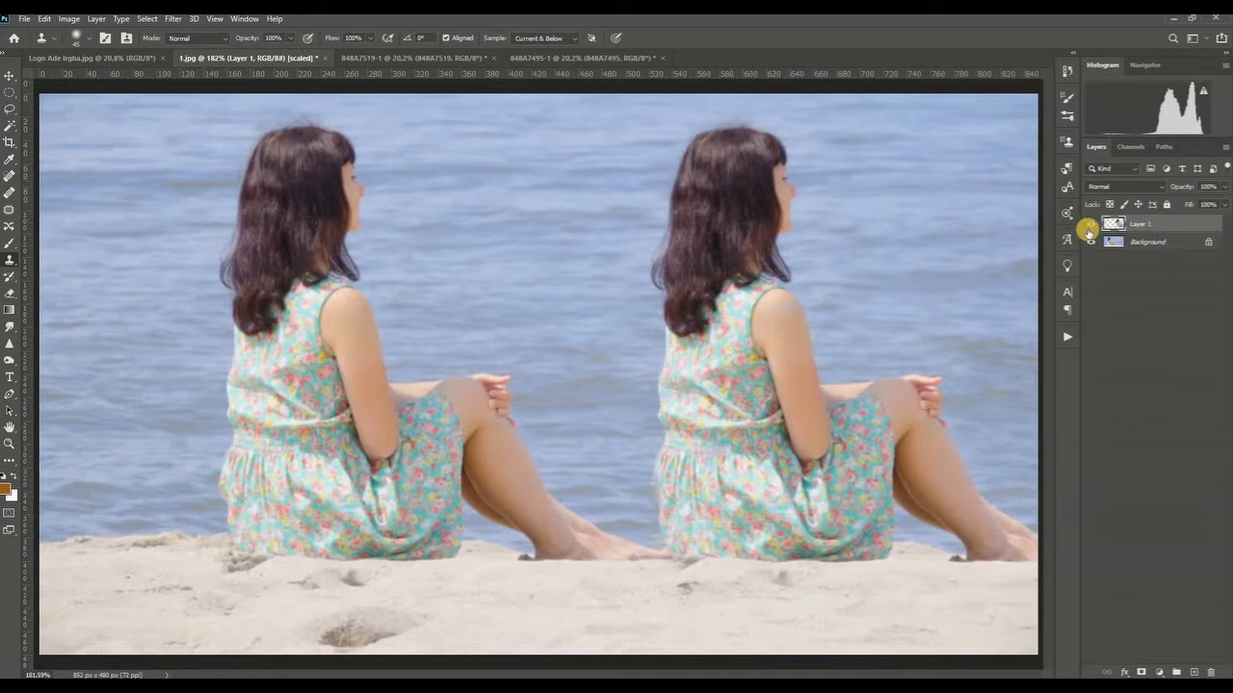
Clone the woman with a horizontally flipped source onto a new layer so she faces the original, keeping the first copy hidden
{"action": "left_click", "coordinate": [1193, 673]}
{"action": "left_click", "coordinate": [1091, 240]}
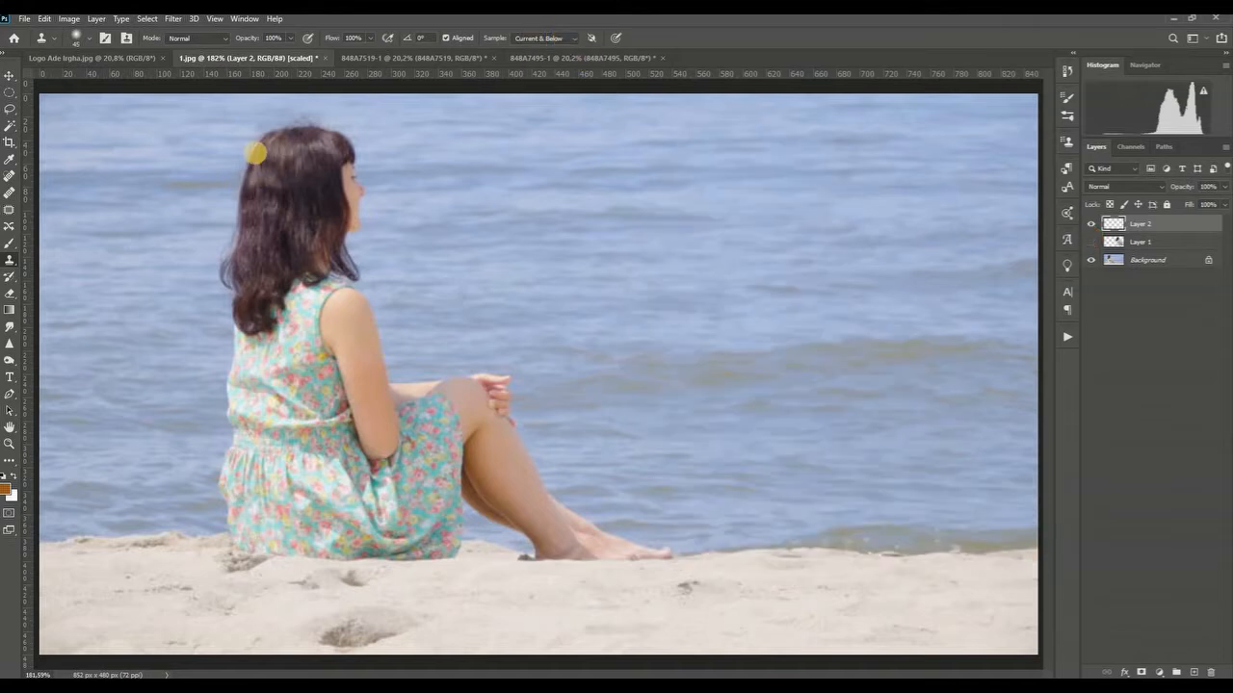
{"action": "left_click", "coordinate": [127, 38]}
{"action": "left_click", "coordinate": [965, 206]}
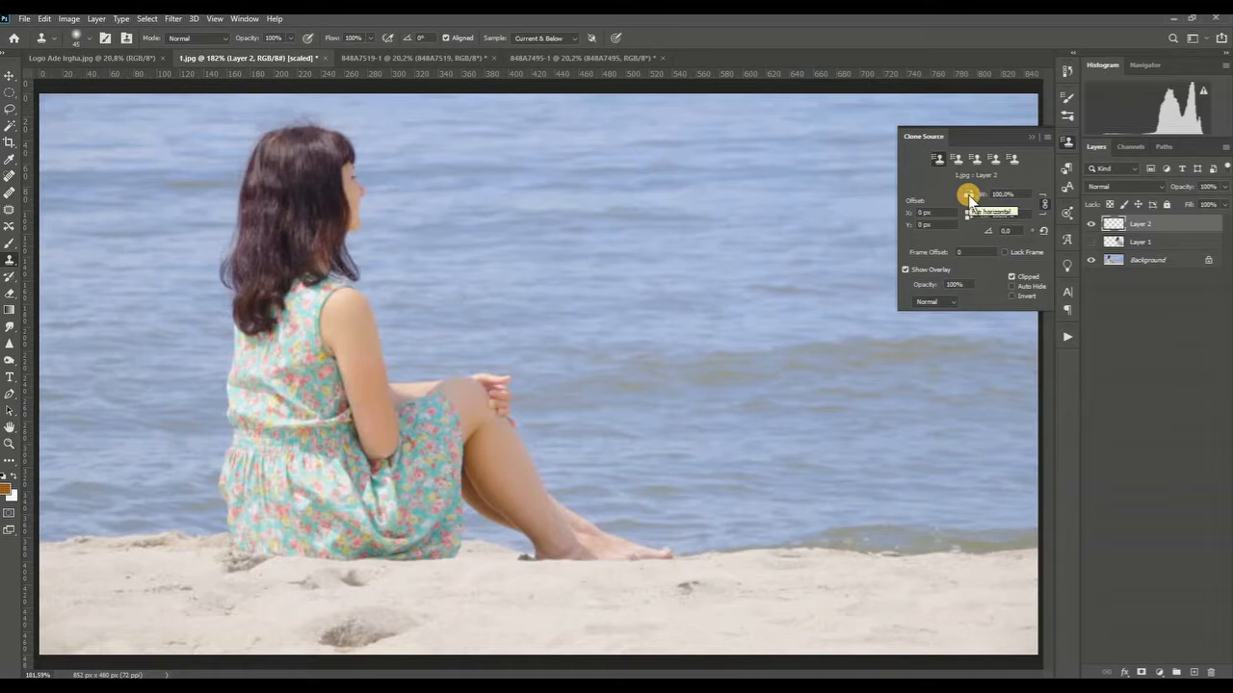
{"action": "left_click", "coordinate": [1031, 135]}
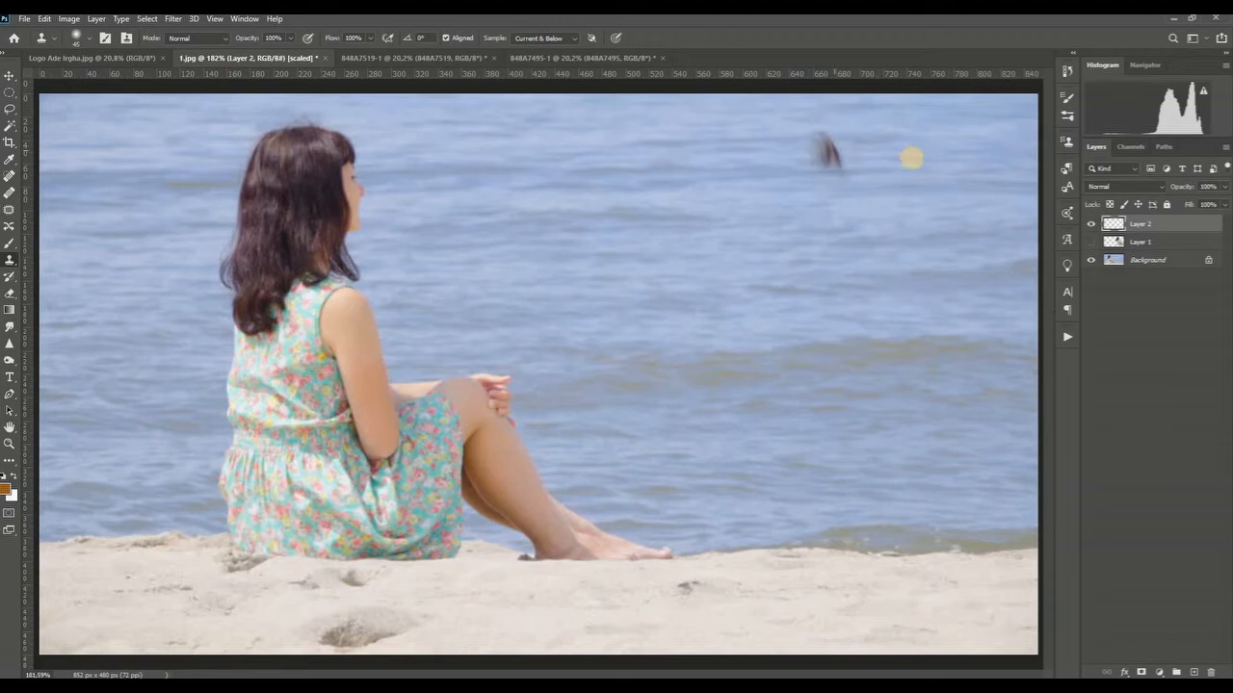
{"action": "left_click", "coordinate": [834, 162]}
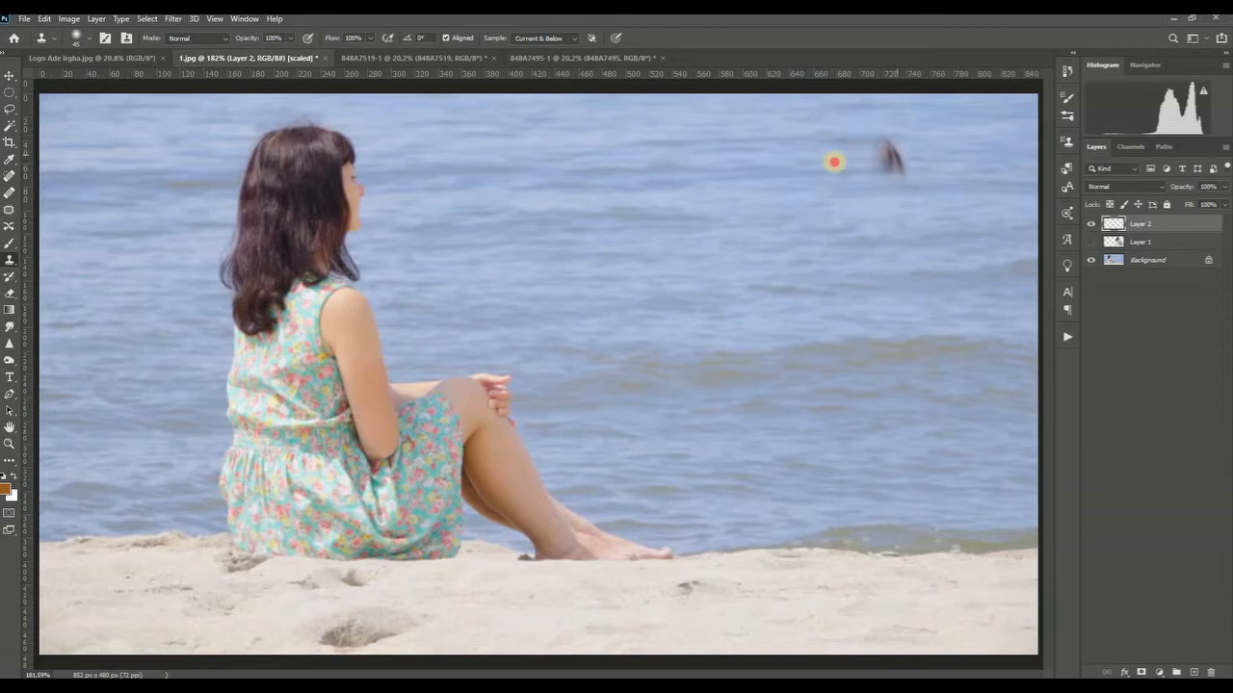
{"action": "mouse_move", "coordinate": [834, 162]}
{"action": "left_mouse_down"}
{"action": "mouse_move", "coordinate": [779, 167]}
{"action": "mouse_move", "coordinate": [807, 173]}
{"action": "mouse_move", "coordinate": [834, 234]}
{"action": "mouse_move", "coordinate": [895, 199]}
{"action": "mouse_move", "coordinate": [814, 266]}
{"action": "mouse_move", "coordinate": [801, 340]}
{"action": "mouse_move", "coordinate": [882, 303]}
{"action": "mouse_move", "coordinate": [908, 258]}
{"action": "mouse_move", "coordinate": [798, 324]}
{"action": "mouse_move", "coordinate": [769, 409]}
{"action": "mouse_move", "coordinate": [712, 495]}
{"action": "mouse_move", "coordinate": [692, 447]}
{"action": "mouse_move", "coordinate": [625, 404]}
{"action": "mouse_move", "coordinate": [610, 523]}
{"action": "mouse_move", "coordinate": [680, 492]}
{"action": "mouse_move", "coordinate": [631, 544]}
{"action": "mouse_move", "coordinate": [774, 524]}
{"action": "mouse_move", "coordinate": [889, 539]}
{"action": "mouse_move", "coordinate": [915, 562]}
{"action": "mouse_move", "coordinate": [923, 303]}
{"action": "mouse_move", "coordinate": [891, 164]}
{"action": "mouse_move", "coordinate": [837, 149]}
{"action": "mouse_move", "coordinate": [740, 435]}
{"action": "mouse_move", "coordinate": [737, 344]}
{"action": "mouse_move", "coordinate": [649, 426]}
{"action": "mouse_move", "coordinate": [627, 514]}
{"action": "mouse_move", "coordinate": [600, 546]}
{"action": "mouse_move", "coordinate": [871, 539]}
{"action": "mouse_move", "coordinate": [942, 505]}
{"action": "mouse_move", "coordinate": [929, 548]}
{"action": "mouse_move", "coordinate": [933, 525]}
{"action": "mouse_move", "coordinate": [1113, 571]}
{"action": "left_mouse_up"}
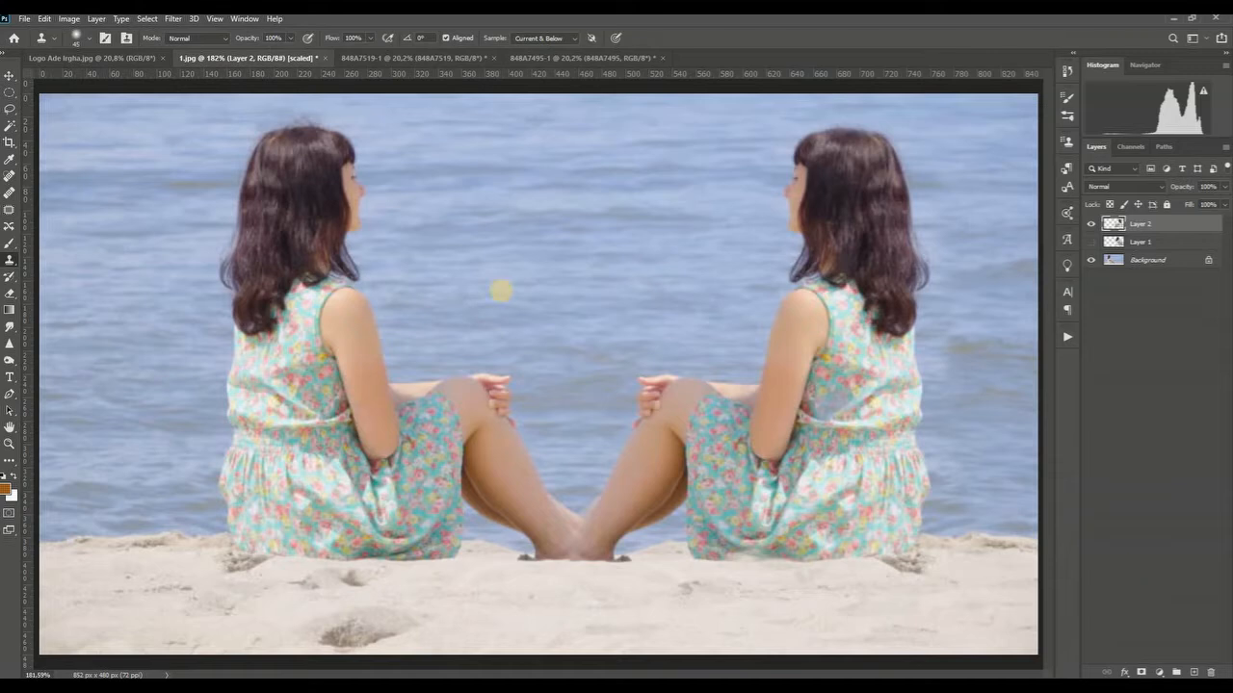
Clone the woman upside down with only a vertically flipped source onto a new layer, with the mirrored copy hidden
{"action": "left_click", "coordinate": [1190, 672]}
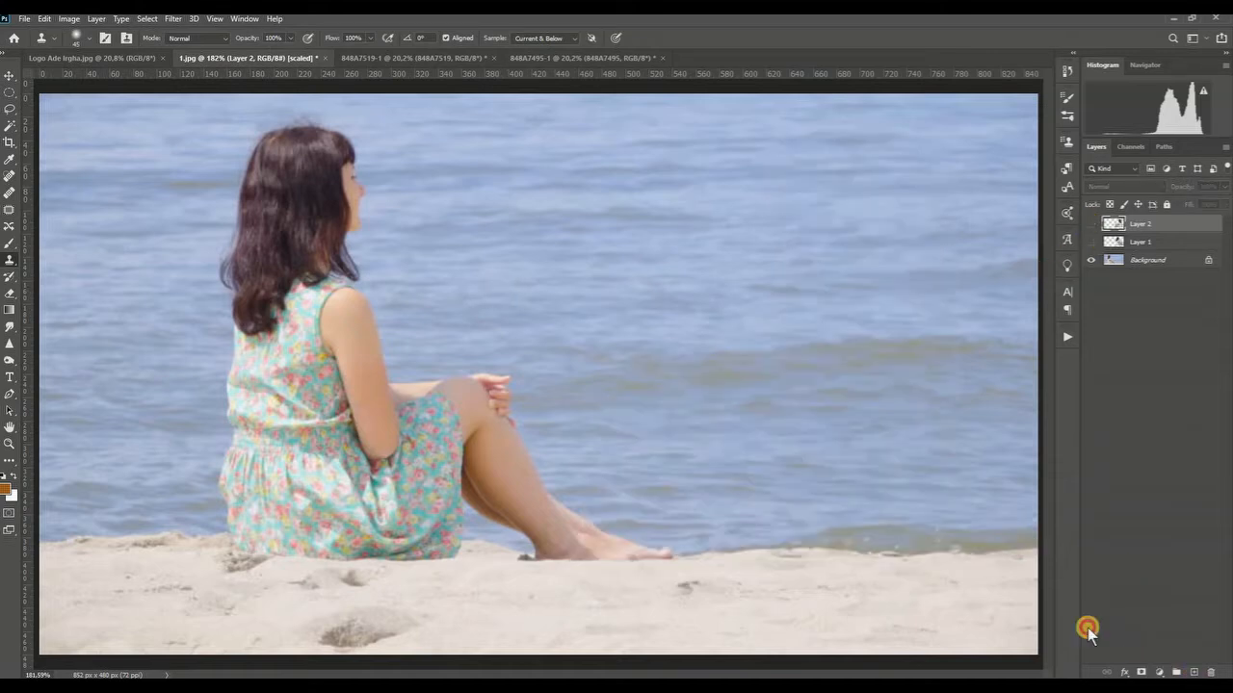
{"action": "left_click", "coordinate": [125, 39]}
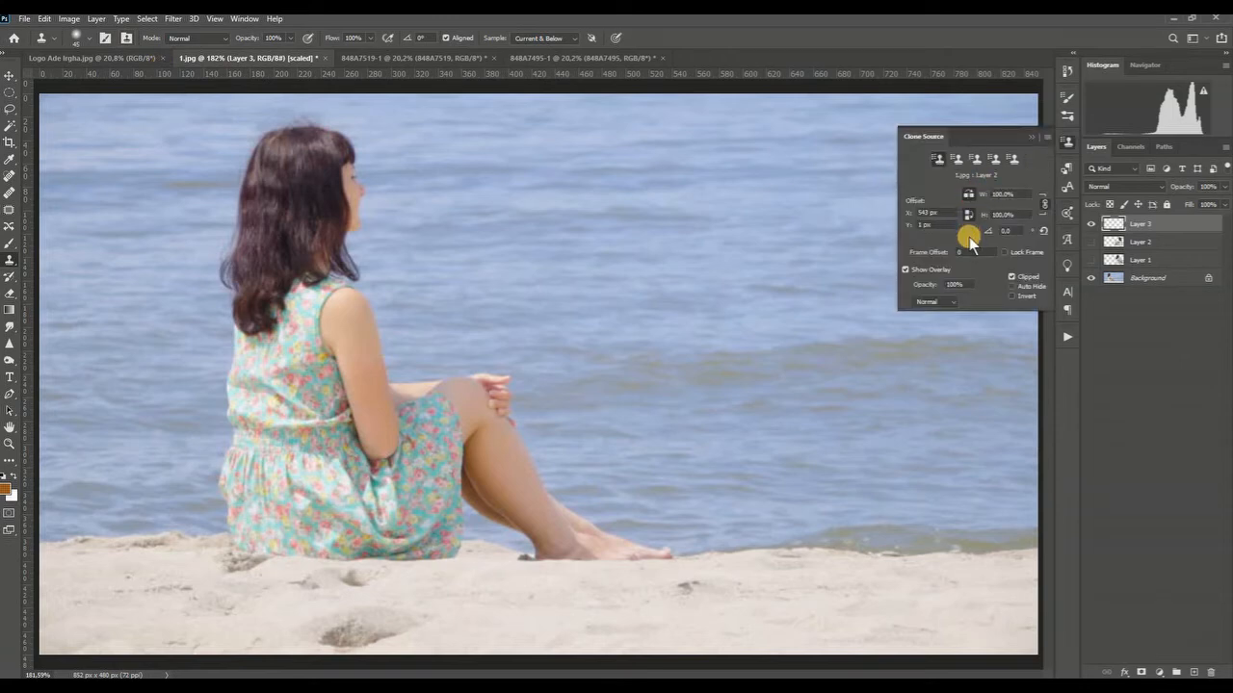
{"action": "left_click", "coordinate": [1033, 137]}
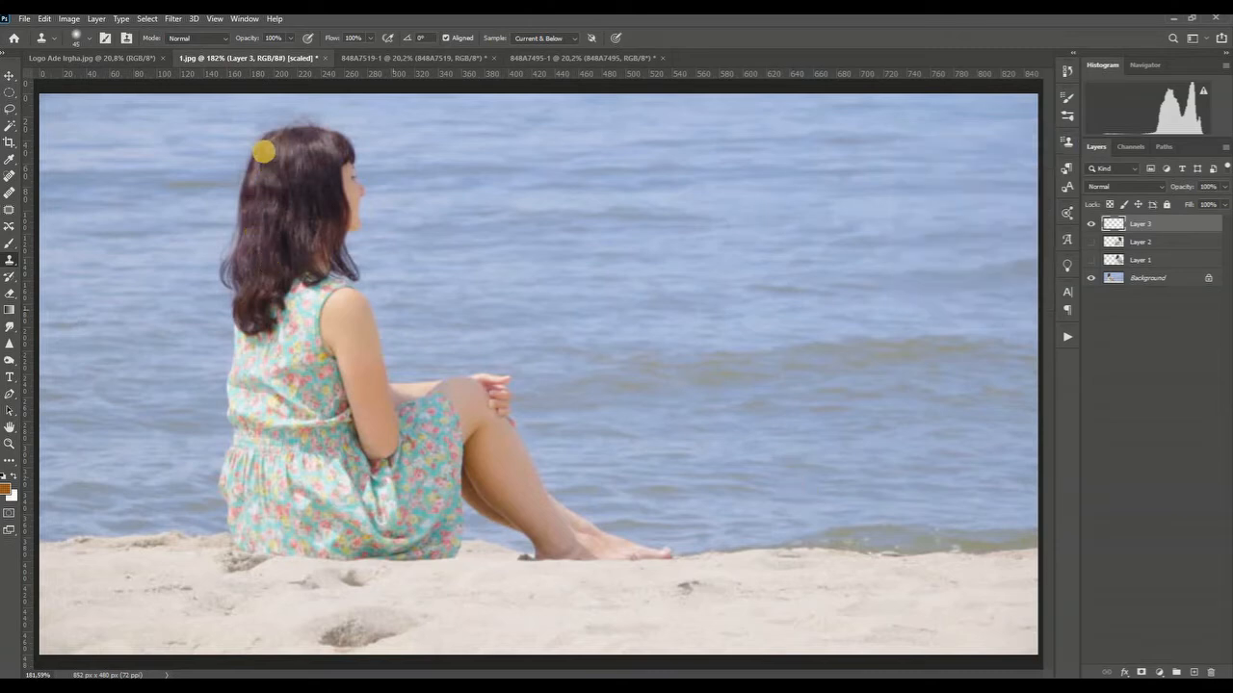
{"action": "left_click", "coordinate": [287, 163], "text": "alt"}
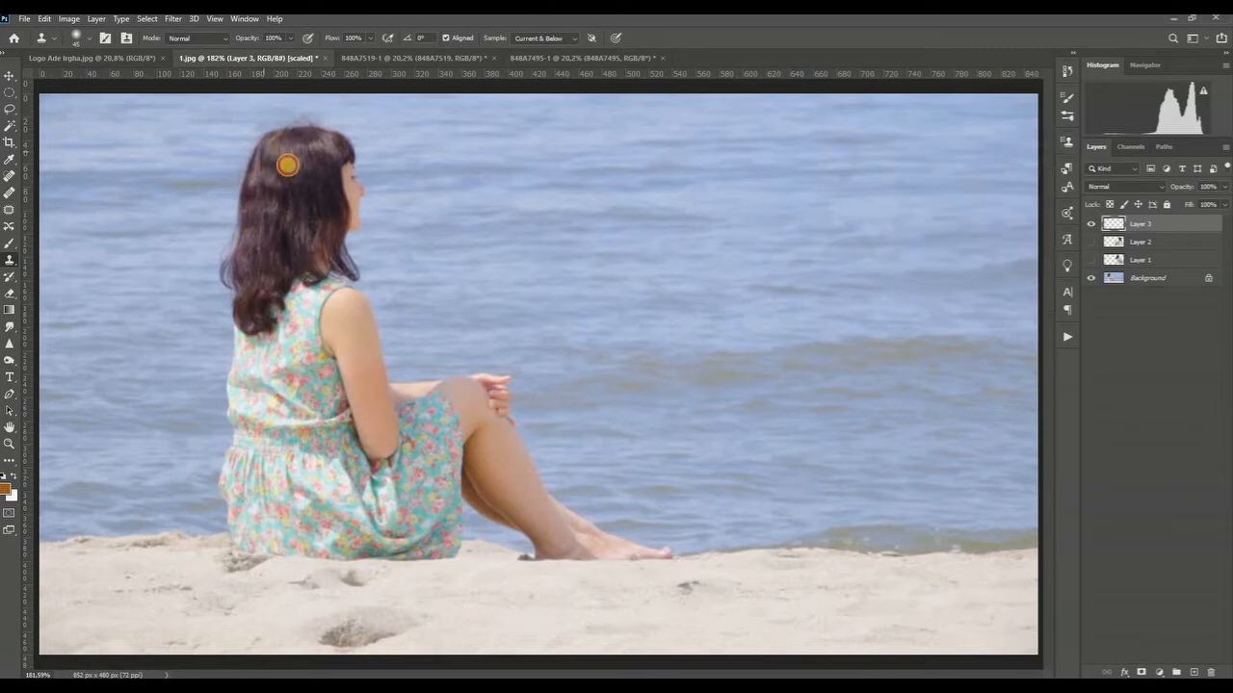
{"action": "mouse_move", "coordinate": [780, 183]}
{"action": "left_mouse_down"}
{"action": "mouse_move", "coordinate": [766, 536]}
{"action": "mouse_move", "coordinate": [768, 481]}
{"action": "mouse_move", "coordinate": [852, 356]}
{"action": "mouse_move", "coordinate": [839, 468]}
{"action": "mouse_move", "coordinate": [848, 376]}
{"action": "mouse_move", "coordinate": [814, 531]}
{"action": "mouse_move", "coordinate": [825, 353]}
{"action": "mouse_move", "coordinate": [770, 344]}
{"action": "mouse_move", "coordinate": [730, 311]}
{"action": "mouse_move", "coordinate": [723, 244]}
{"action": "mouse_move", "coordinate": [753, 200]}
{"action": "mouse_move", "coordinate": [854, 157]}
{"action": "mouse_move", "coordinate": [809, 144]}
{"action": "mouse_move", "coordinate": [896, 144]}
{"action": "mouse_move", "coordinate": [867, 130]}
{"action": "mouse_move", "coordinate": [886, 185]}
{"action": "mouse_move", "coordinate": [929, 154]}
{"action": "mouse_move", "coordinate": [876, 476]}
{"action": "mouse_move", "coordinate": [898, 476]}
{"action": "left_mouse_up"}
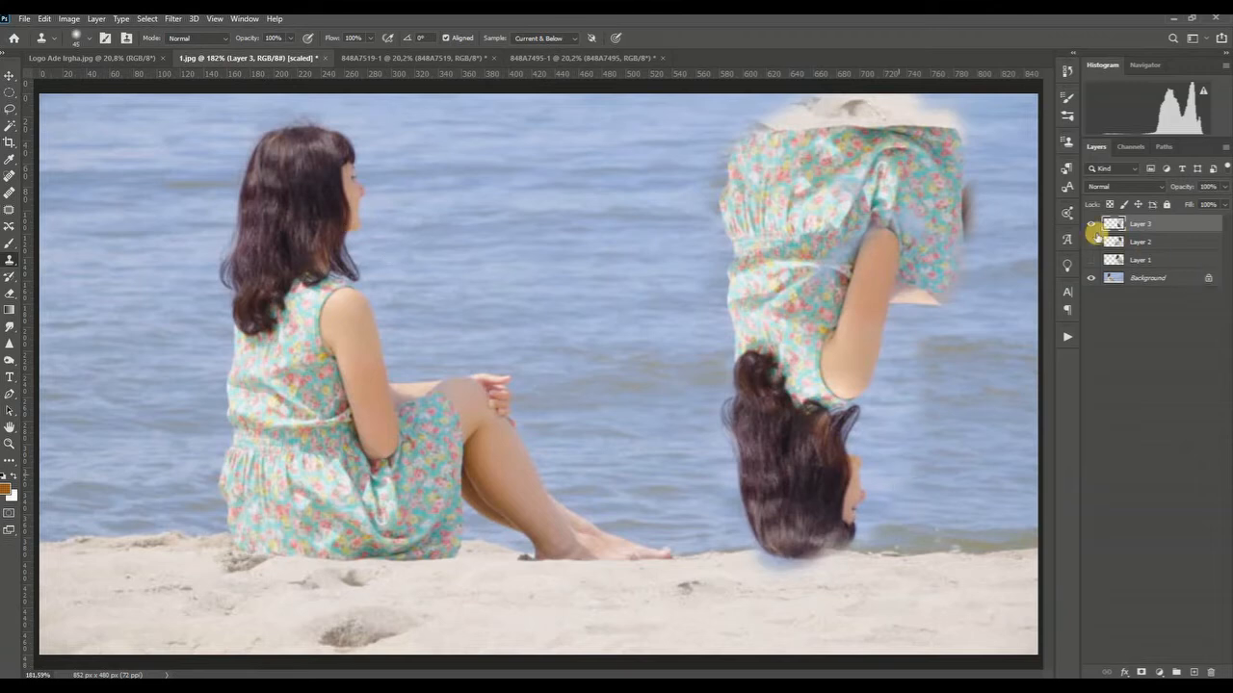
Hide the upside-down copy and clone the woman onto a new layer with the source flipped both horizontally and vertically
{"action": "left_click", "coordinate": [1091, 223]}
{"action": "left_click", "coordinate": [1194, 672]}
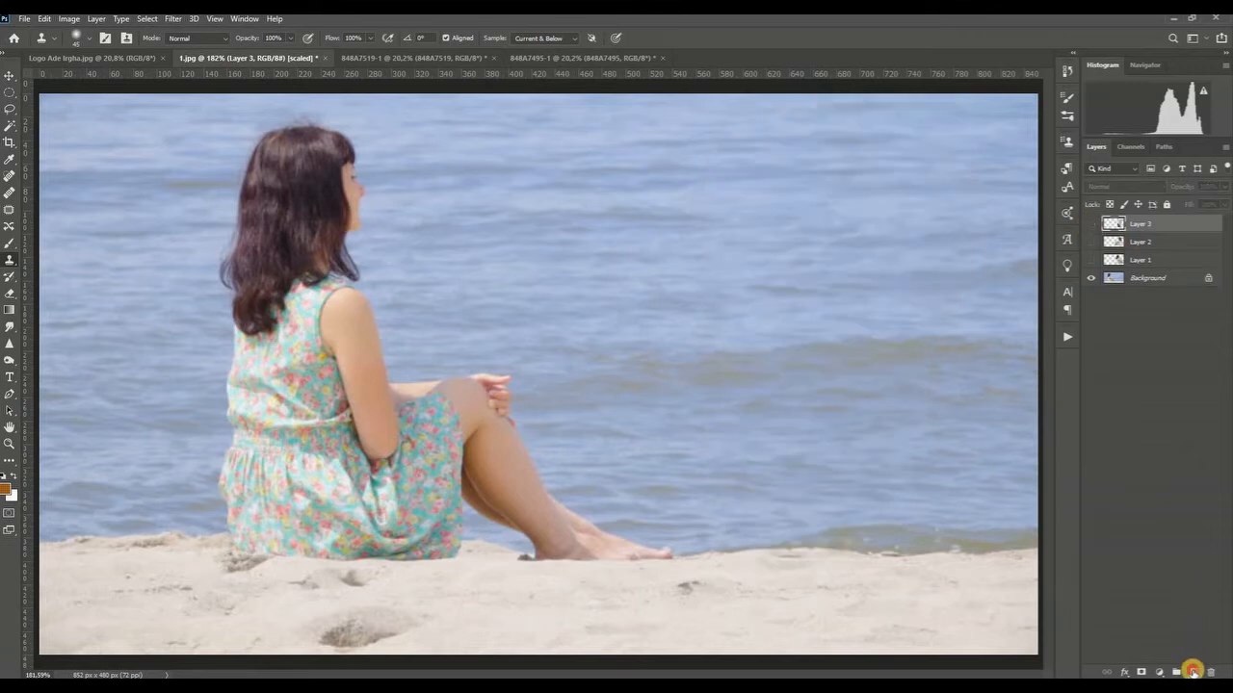
{"action": "left_click", "coordinate": [125, 38]}
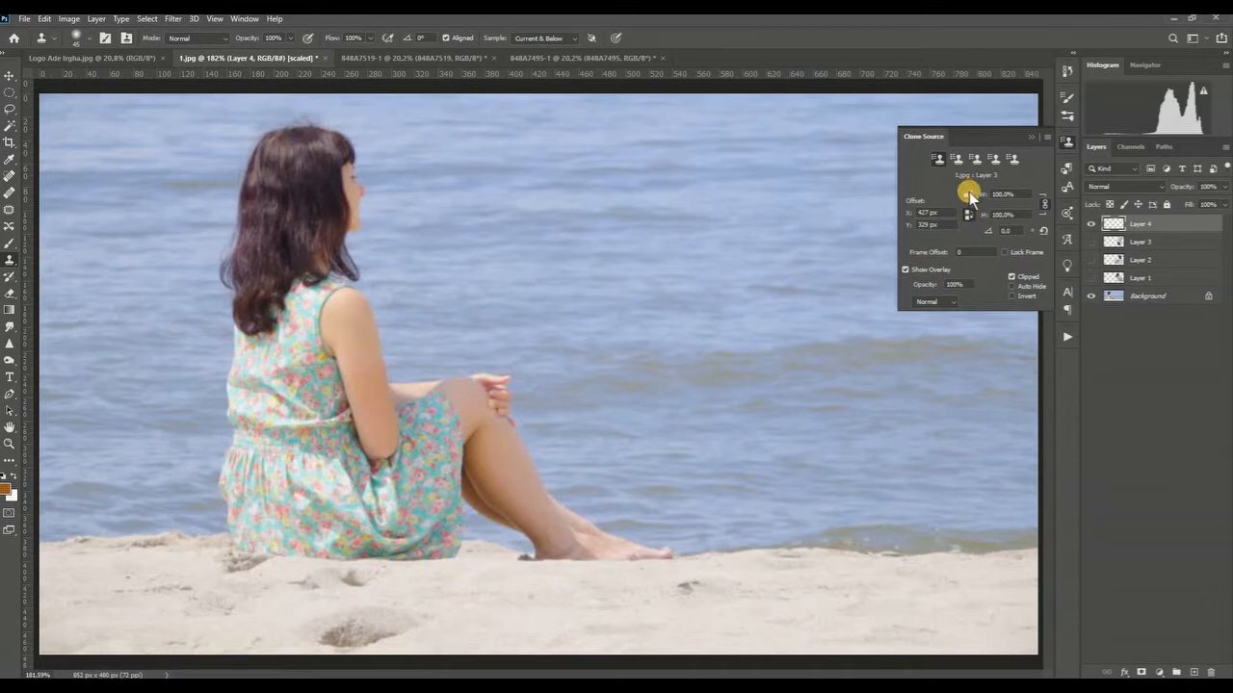
{"action": "left_click", "coordinate": [1032, 135]}
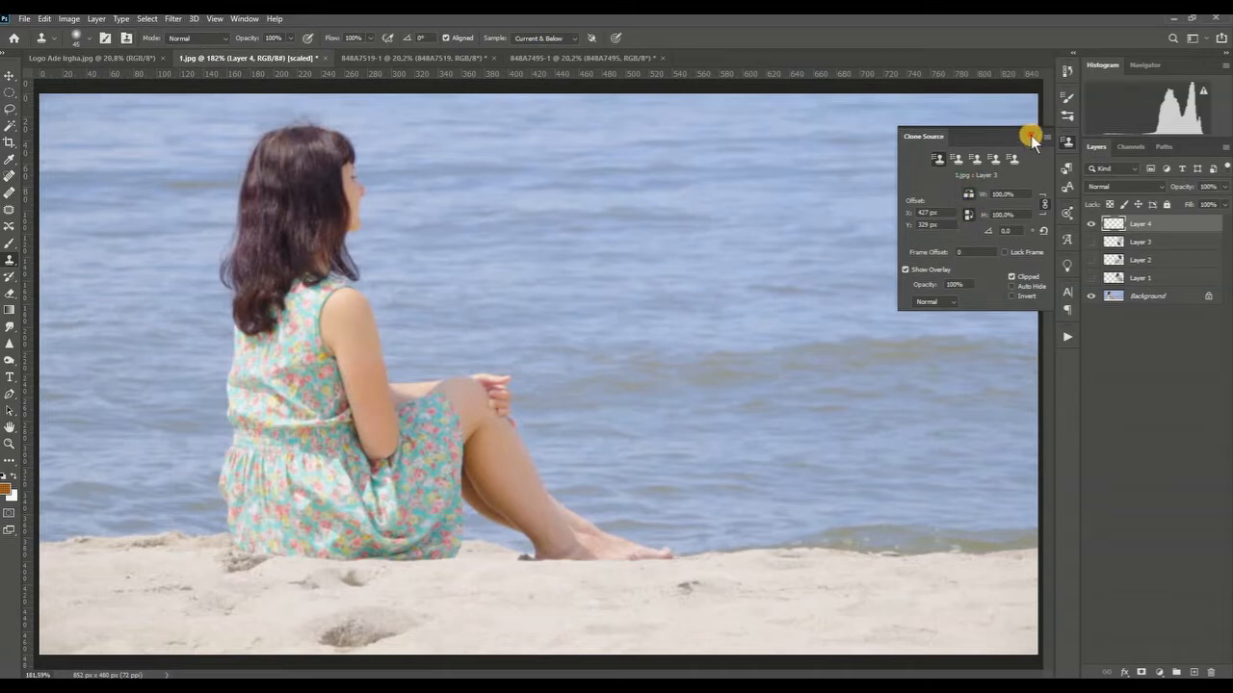
{"action": "left_click", "coordinate": [779, 535]}
{"action": "left_click", "coordinate": [800, 481]}
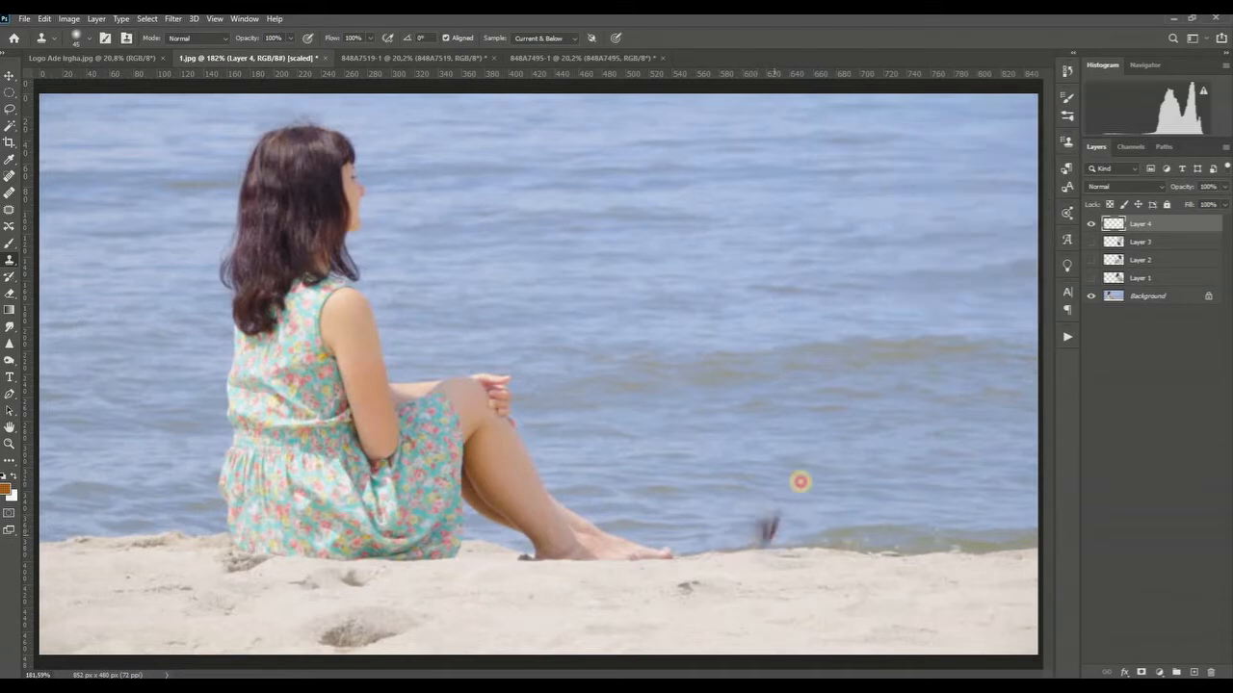
{"action": "mouse_move", "coordinate": [800, 482]}
{"action": "left_mouse_down"}
{"action": "mouse_move", "coordinate": [748, 531]}
{"action": "mouse_move", "coordinate": [730, 526]}
{"action": "mouse_move", "coordinate": [717, 440]}
{"action": "mouse_move", "coordinate": [744, 431]}
{"action": "mouse_move", "coordinate": [680, 492]}
{"action": "mouse_move", "coordinate": [713, 441]}
{"action": "mouse_move", "coordinate": [676, 497]}
{"action": "mouse_move", "coordinate": [681, 546]}
{"action": "mouse_move", "coordinate": [710, 508]}
{"action": "mouse_move", "coordinate": [686, 354]}
{"action": "mouse_move", "coordinate": [681, 394]}
{"action": "mouse_move", "coordinate": [670, 358]}
{"action": "mouse_move", "coordinate": [663, 375]}
{"action": "mouse_move", "coordinate": [637, 213]}
{"action": "mouse_move", "coordinate": [614, 221]}
{"action": "mouse_move", "coordinate": [596, 170]}
{"action": "mouse_move", "coordinate": [650, 169]}
{"action": "mouse_move", "coordinate": [673, 228]}
{"action": "mouse_move", "coordinate": [677, 309]}
{"action": "mouse_move", "coordinate": [764, 270]}
{"action": "mouse_move", "coordinate": [774, 493]}
{"action": "mouse_move", "coordinate": [790, 157]}
{"action": "mouse_move", "coordinate": [788, 180]}
{"action": "mouse_move", "coordinate": [613, 166]}
{"action": "mouse_move", "coordinate": [683, 232]}
{"action": "mouse_move", "coordinate": [545, 190]}
{"action": "mouse_move", "coordinate": [572, 190]}
{"action": "mouse_move", "coordinate": [661, 277]}
{"action": "mouse_move", "coordinate": [722, 438]}
{"action": "mouse_move", "coordinate": [720, 523]}
{"action": "mouse_move", "coordinate": [765, 518]}
{"action": "left_mouse_up"}
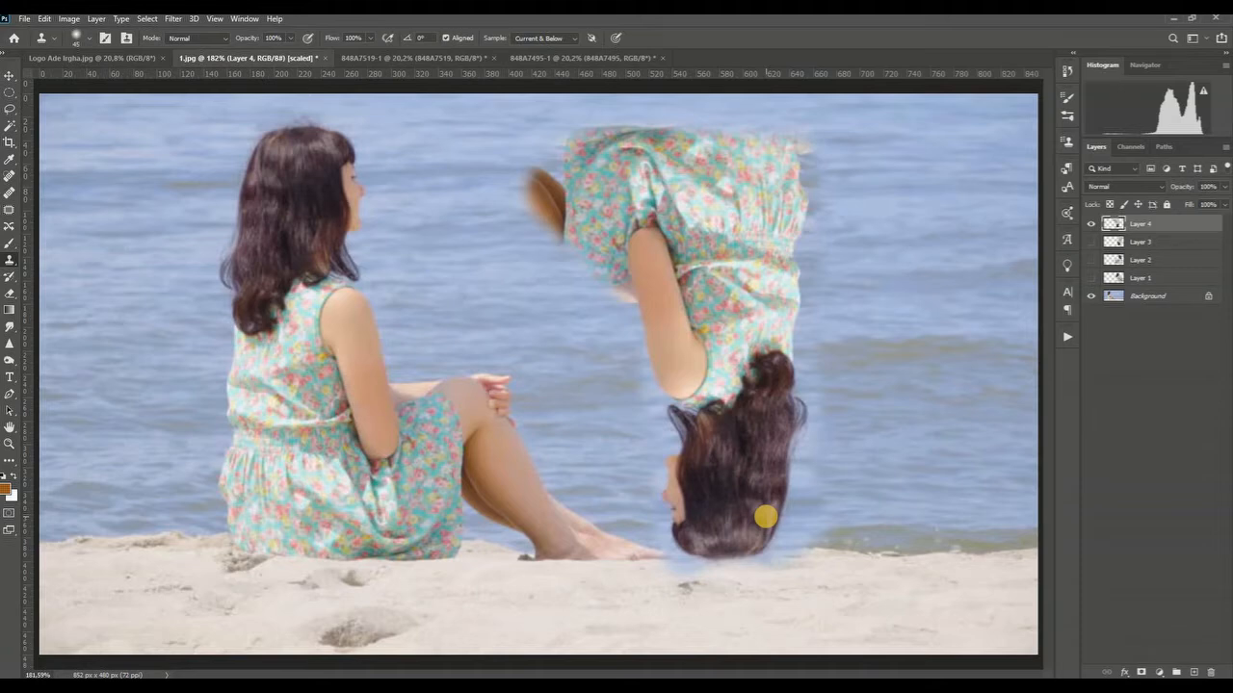
Add a new layer with the previous copy hidden, and set the clone source to no flips and a 45° rotation
{"action": "left_click", "coordinate": [1195, 671]}
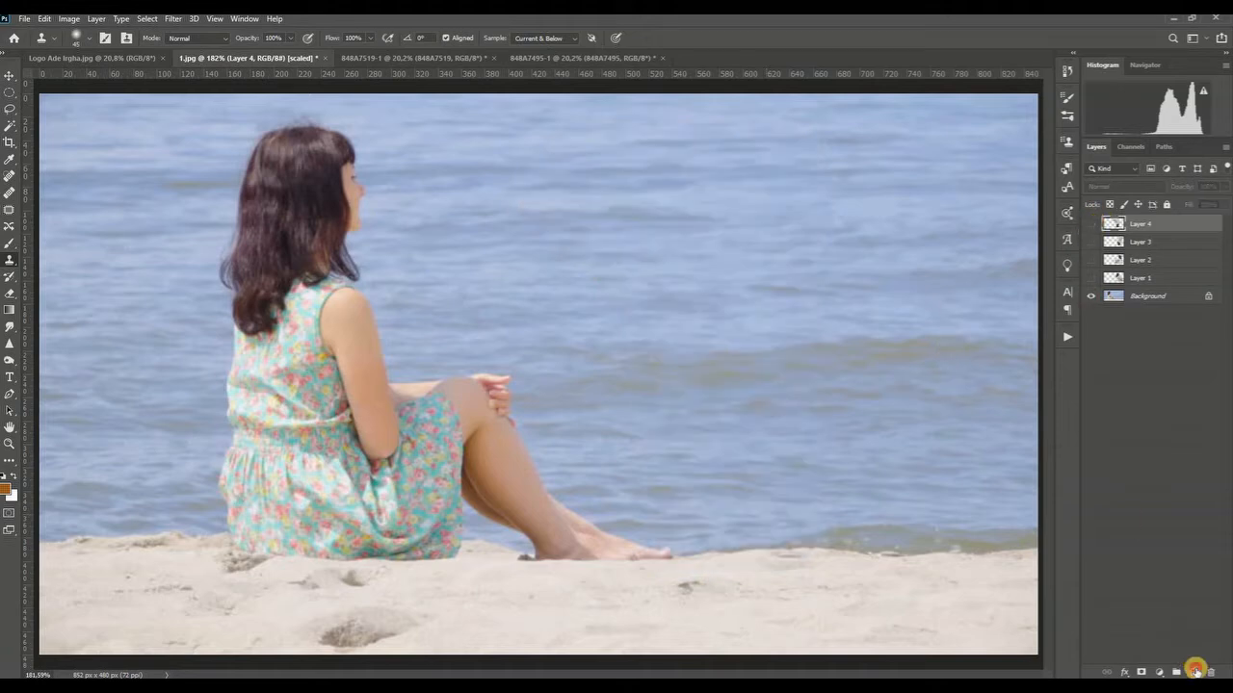
{"action": "left_click", "coordinate": [126, 39]}
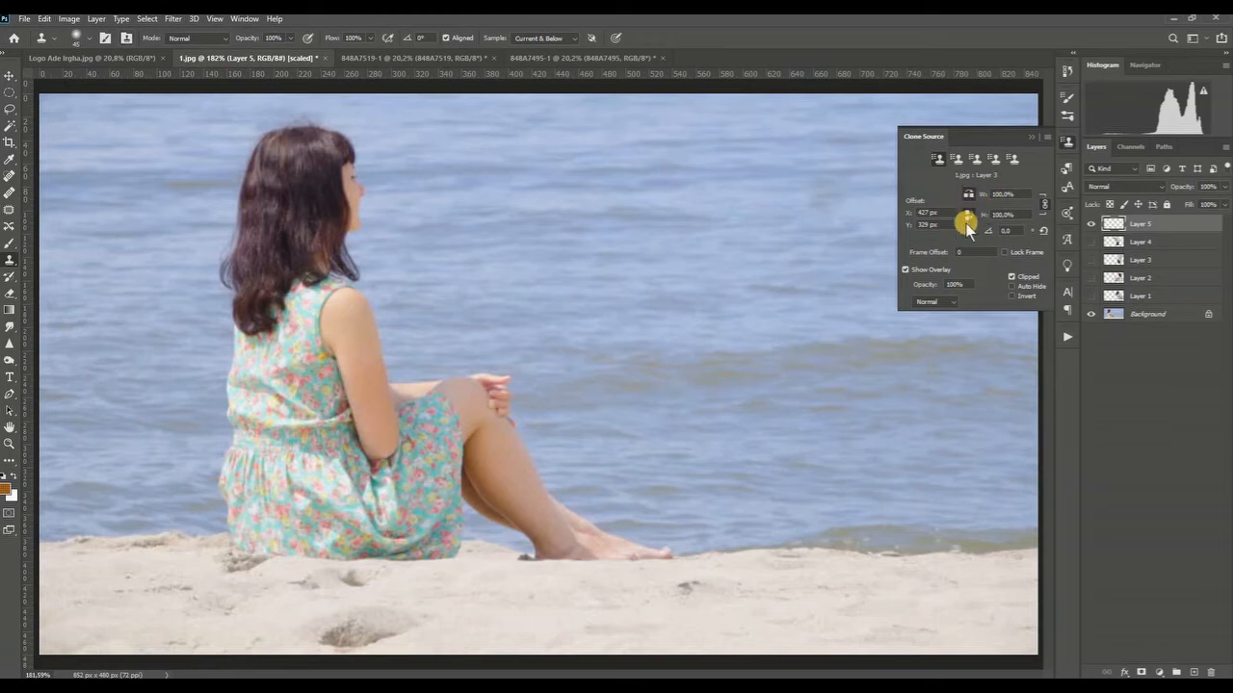
{"action": "left_click", "coordinate": [971, 196]}
{"action": "left_click_drag", "start_coordinate": [1014, 233], "coordinate": [999, 233]}
{"action": "type", "text": "45"}
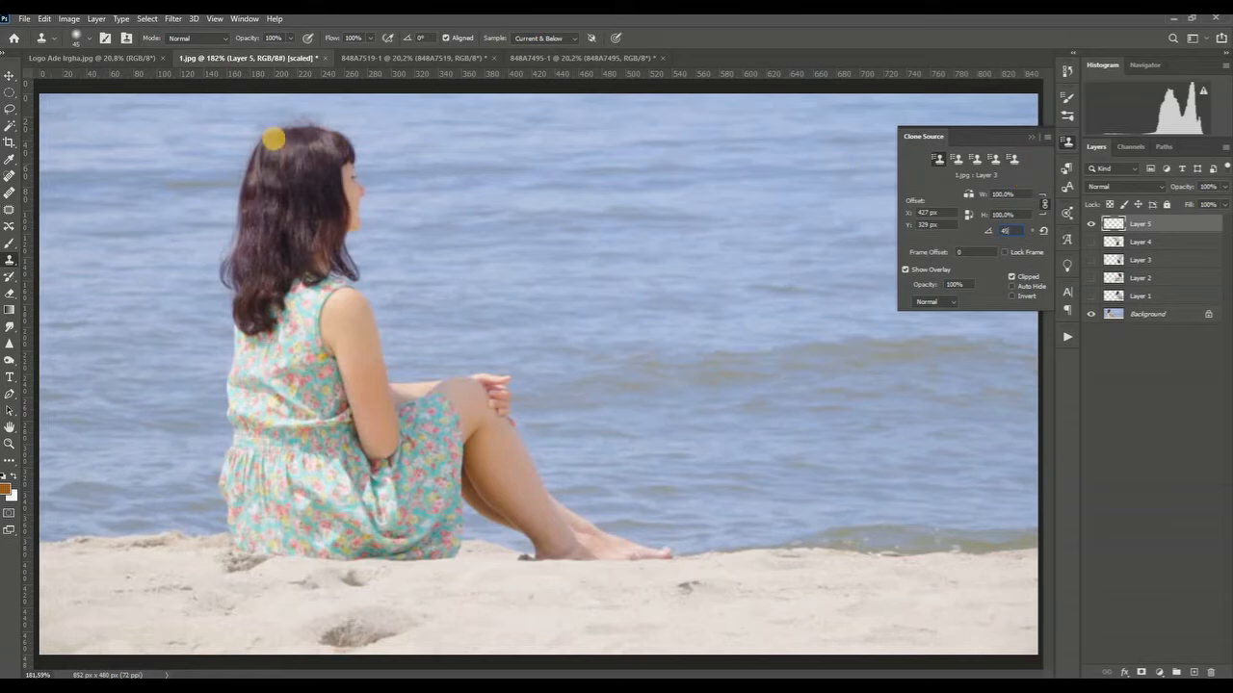
Clone the woman's head and upper body at the rotated angle onto the new layer, in front of the original's knees
{"action": "left_click", "coordinate": [268, 147]}
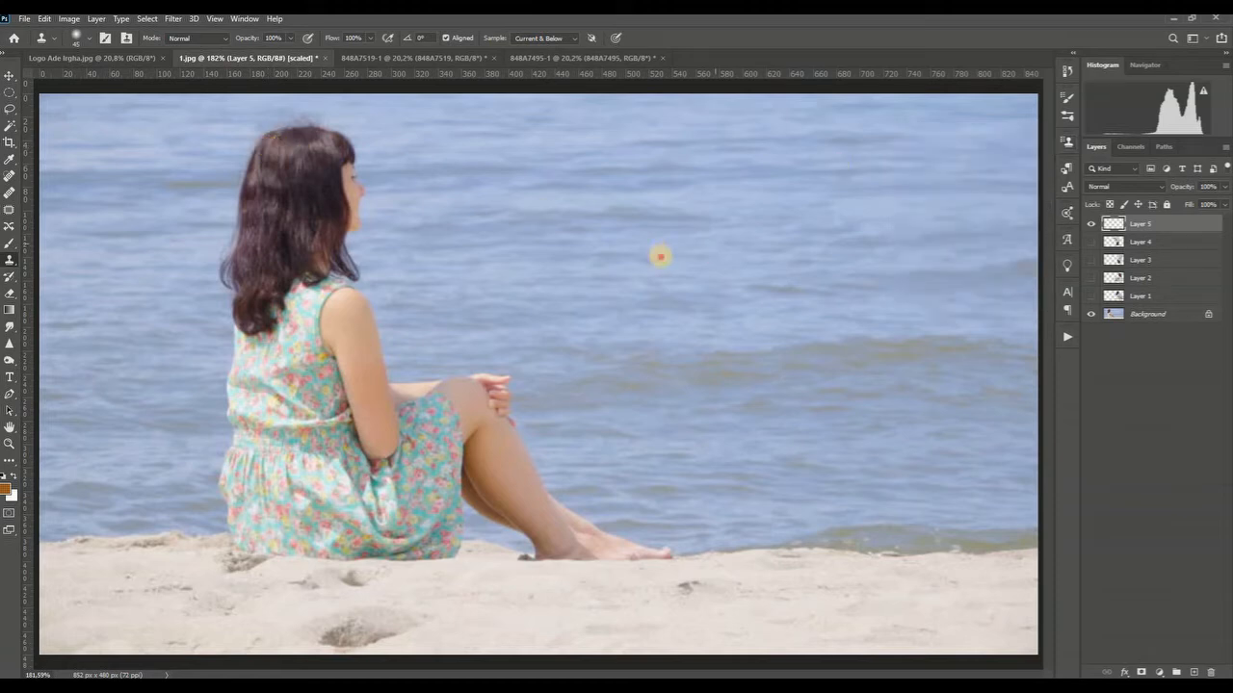
{"action": "mouse_move", "coordinate": [660, 257]}
{"action": "left_mouse_down"}
{"action": "mouse_move", "coordinate": [653, 324]}
{"action": "mouse_move", "coordinate": [676, 337]}
{"action": "mouse_move", "coordinate": [709, 322]}
{"action": "mouse_move", "coordinate": [661, 384]}
{"action": "mouse_move", "coordinate": [626, 312]}
{"action": "mouse_move", "coordinate": [588, 379]}
{"action": "mouse_move", "coordinate": [582, 280]}
{"action": "mouse_move", "coordinate": [625, 328]}
{"action": "mouse_move", "coordinate": [646, 427]}
{"action": "mouse_move", "coordinate": [640, 470]}
{"action": "mouse_move", "coordinate": [597, 416]}
{"action": "mouse_move", "coordinate": [555, 442]}
{"action": "mouse_move", "coordinate": [492, 432]}
{"action": "mouse_move", "coordinate": [628, 417]}
{"action": "mouse_move", "coordinate": [648, 452]}
{"action": "left_mouse_up"}
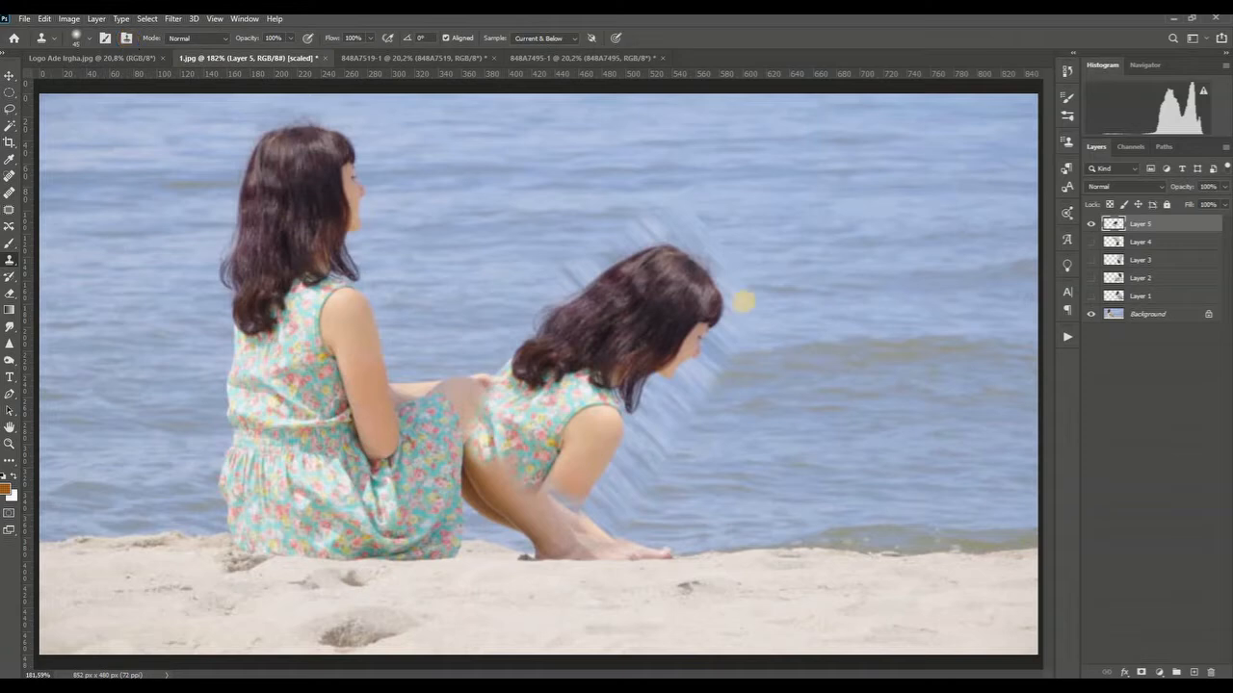
{"action": "left_click", "coordinate": [1067, 142]}
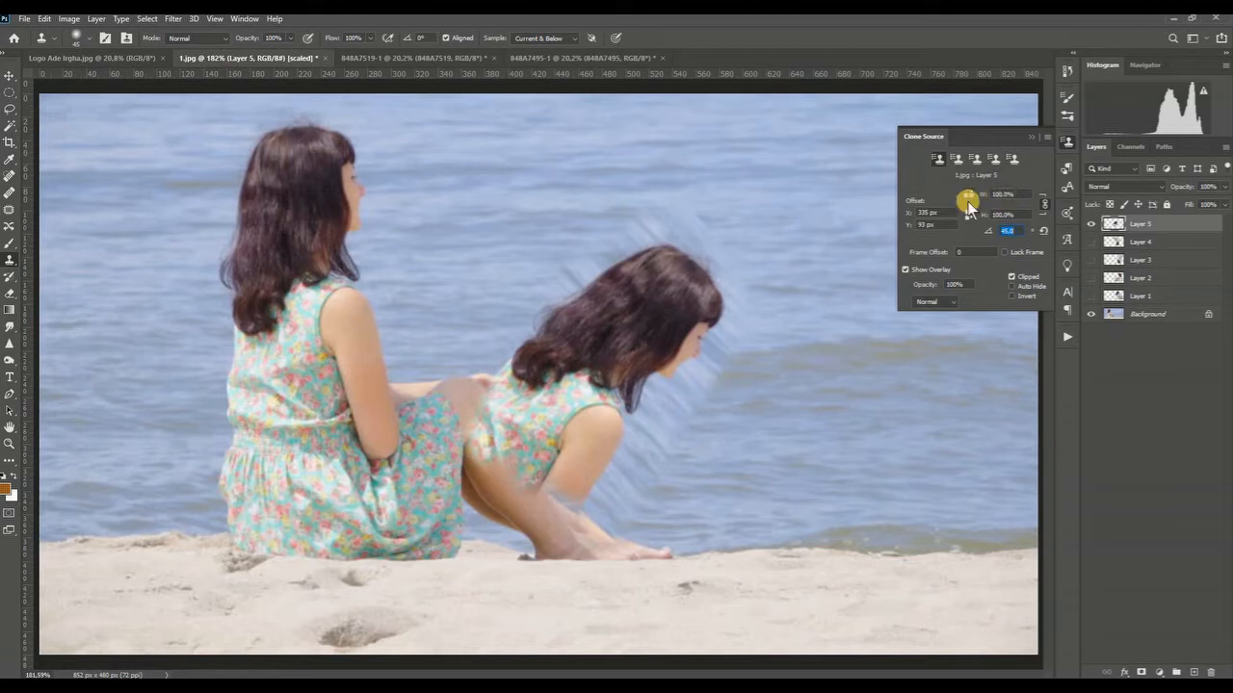
{"action": "left_click", "coordinate": [1027, 142]}
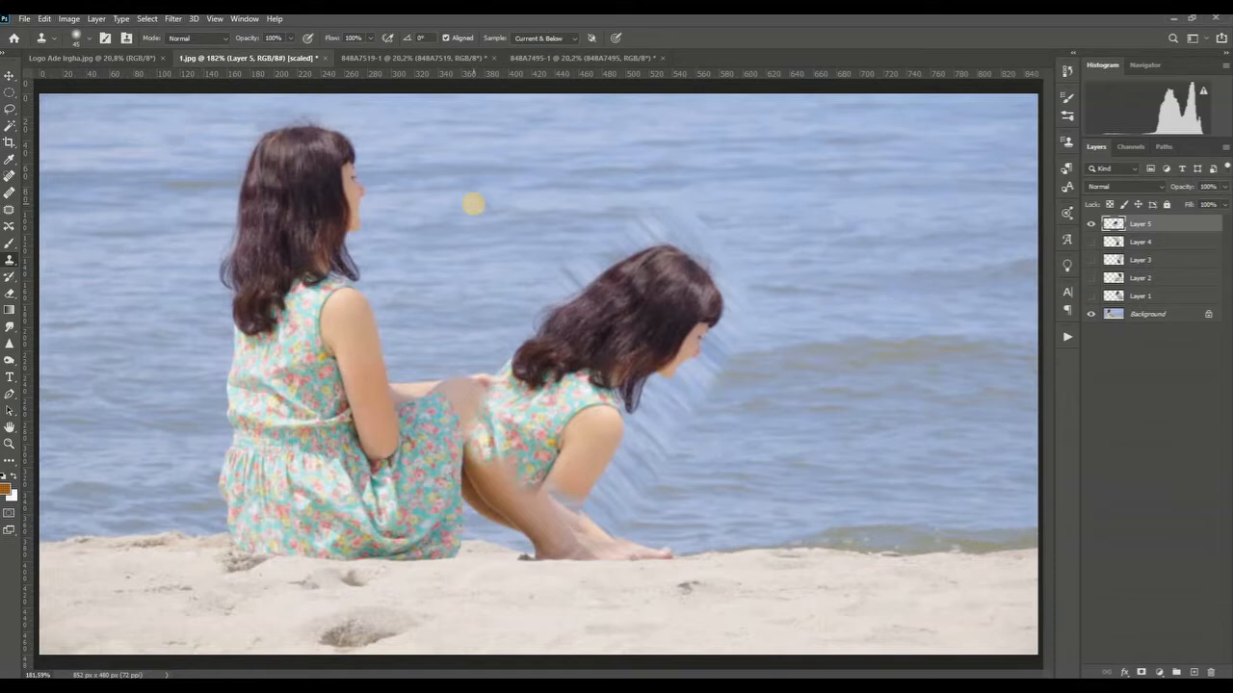
Switch to the dessert photo document 848A7519-1
{"action": "left_click", "coordinate": [424, 57]}
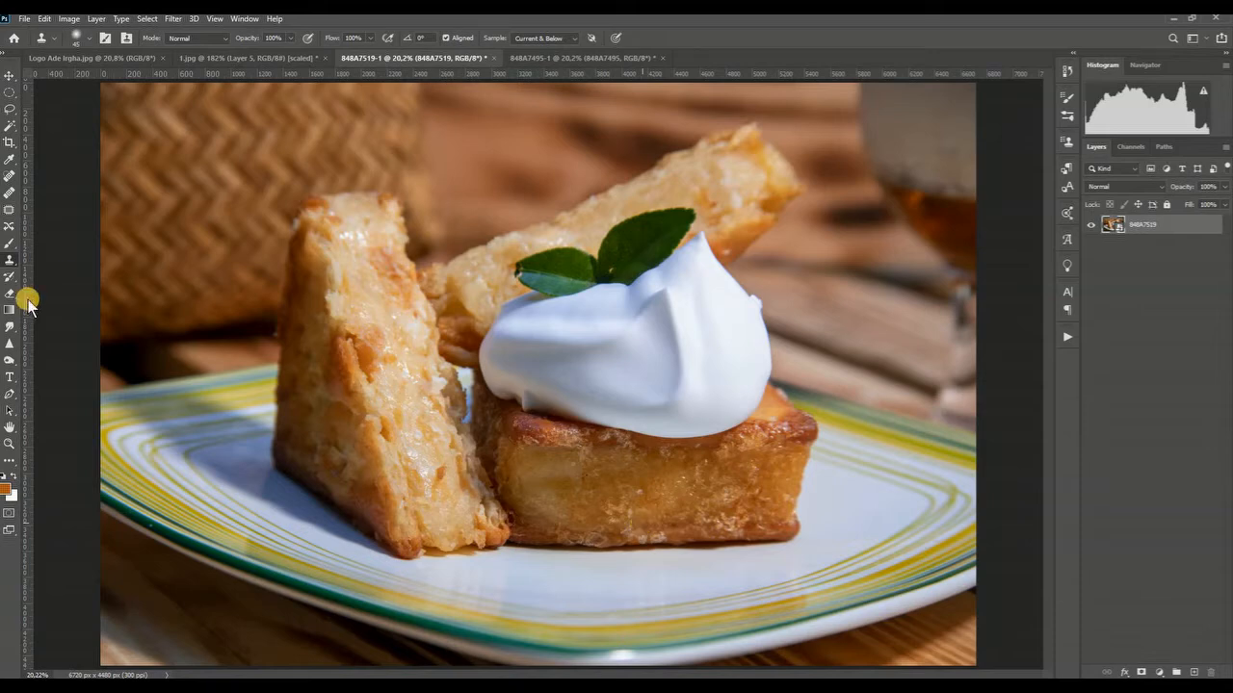
Outline the front slice's edge and the rear slice with the Brush on a new layer, and delete that layer
{"action": "left_click", "coordinate": [10, 246]}
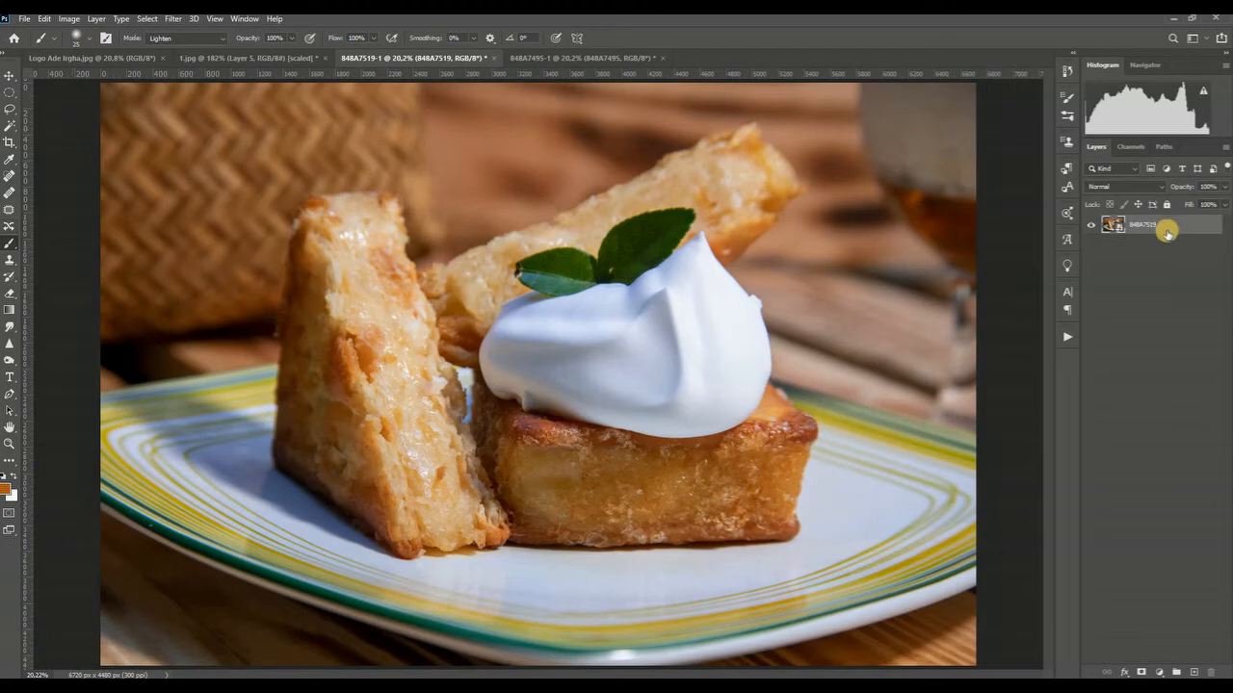
{"action": "left_click", "coordinate": [1194, 672]}
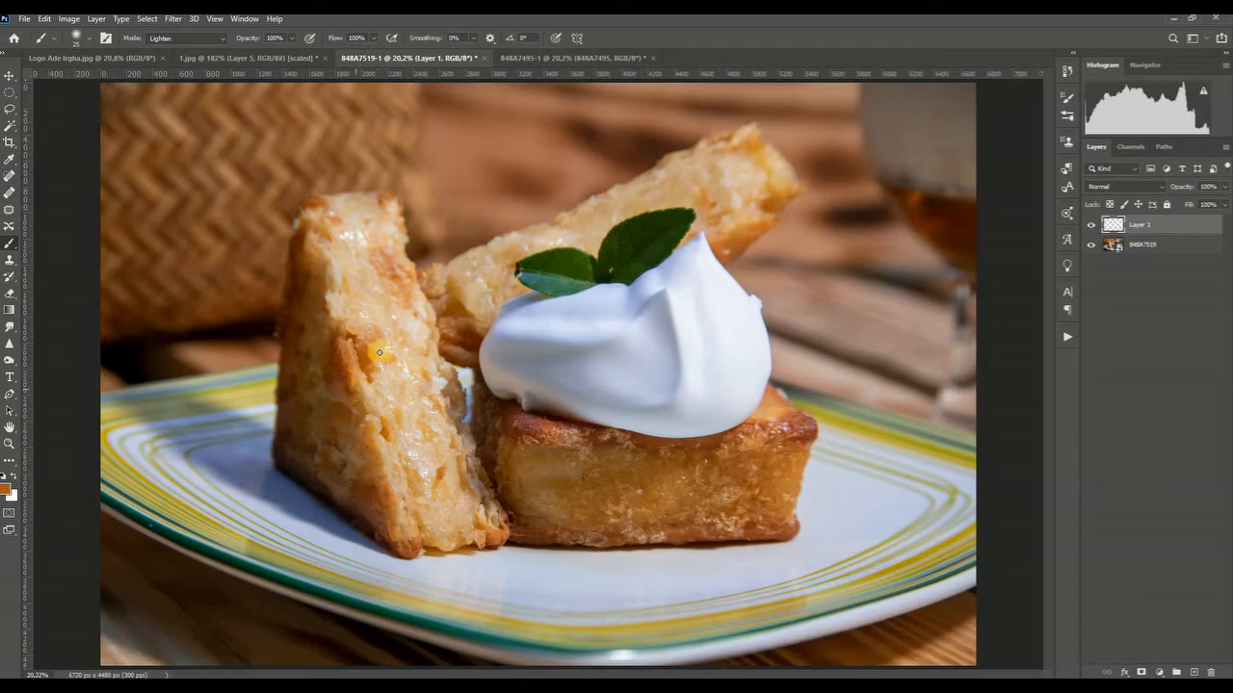
{"action": "mouse_move", "coordinate": [341, 238]}
{"action": "left_mouse_down"}
{"action": "mouse_move", "coordinate": [326, 198]}
{"action": "mouse_move", "coordinate": [292, 205]}
{"action": "mouse_move", "coordinate": [304, 322]}
{"action": "mouse_move", "coordinate": [369, 520]}
{"action": "mouse_move", "coordinate": [391, 571]}
{"action": "mouse_move", "coordinate": [422, 567]}
{"action": "left_mouse_up"}
{"action": "left_click_drag", "start_coordinate": [359, 246], "coordinate": [322, 184]}
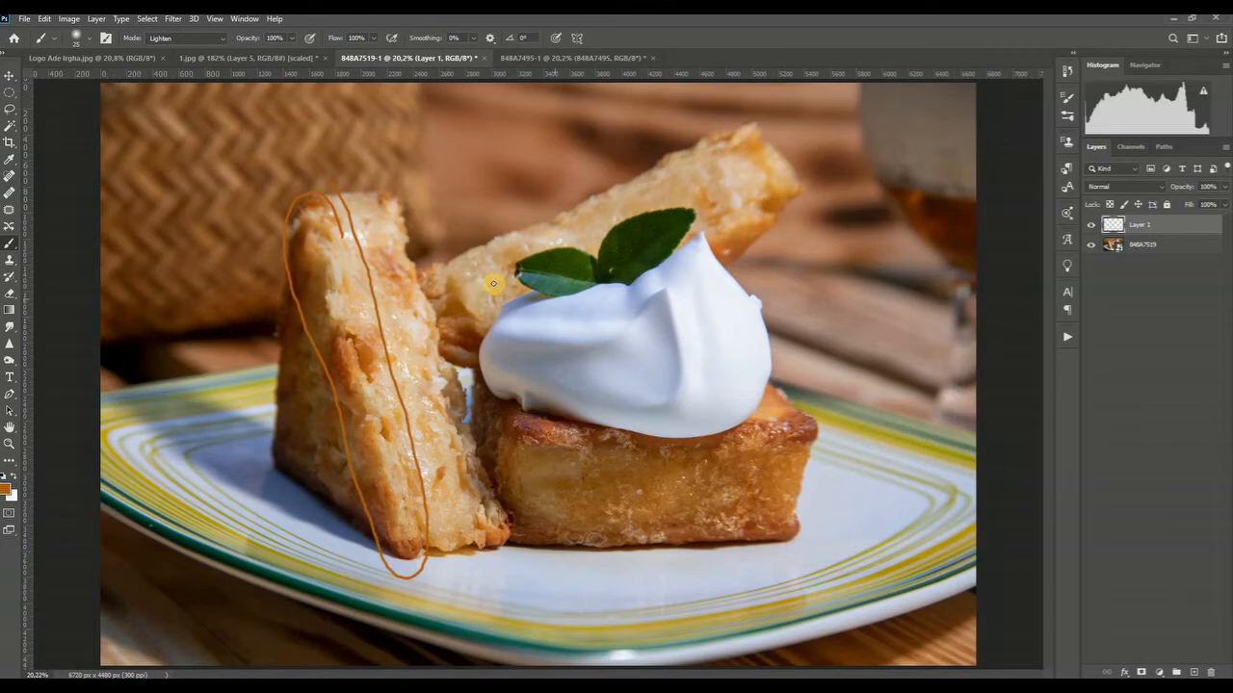
{"action": "mouse_move", "coordinate": [493, 283]}
{"action": "left_mouse_down"}
{"action": "mouse_move", "coordinate": [549, 287]}
{"action": "mouse_move", "coordinate": [551, 233]}
{"action": "mouse_move", "coordinate": [491, 228]}
{"action": "mouse_move", "coordinate": [475, 253]}
{"action": "mouse_move", "coordinate": [491, 289]}
{"action": "left_mouse_up"}
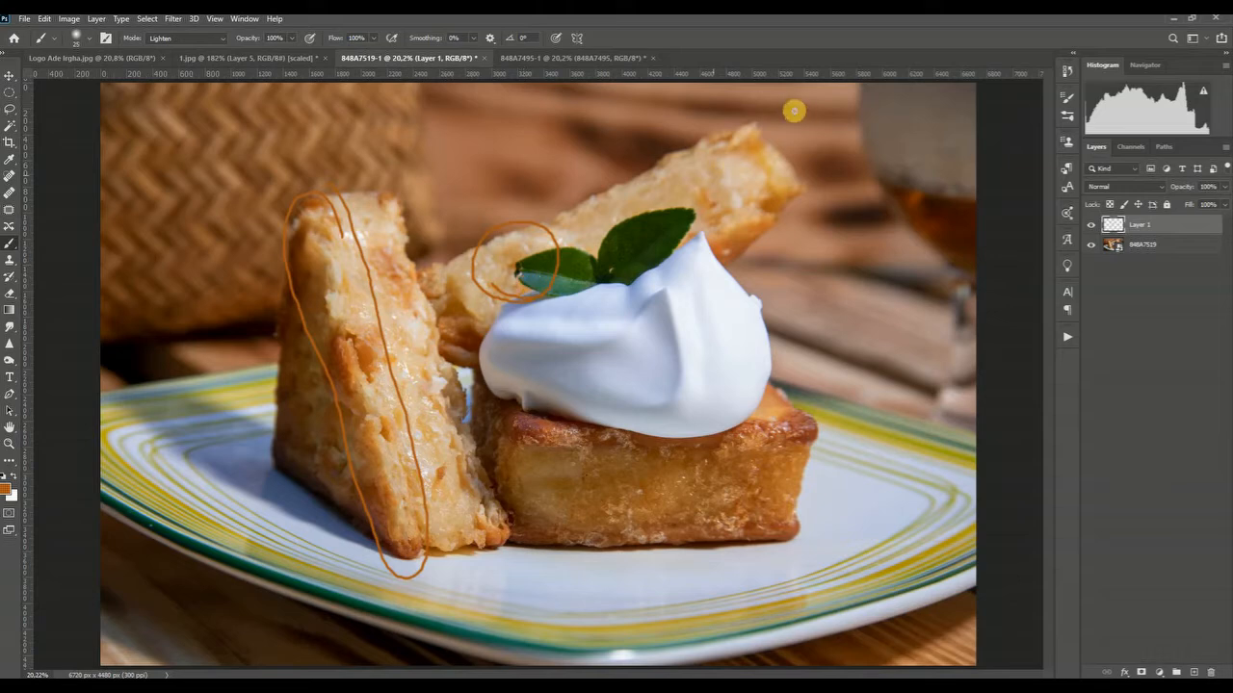
{"action": "mouse_move", "coordinate": [542, 196]}
{"action": "left_mouse_down"}
{"action": "mouse_move", "coordinate": [431, 274]}
{"action": "mouse_move", "coordinate": [523, 258]}
{"action": "mouse_move", "coordinate": [742, 159]}
{"action": "mouse_move", "coordinate": [787, 113]}
{"action": "left_mouse_up"}
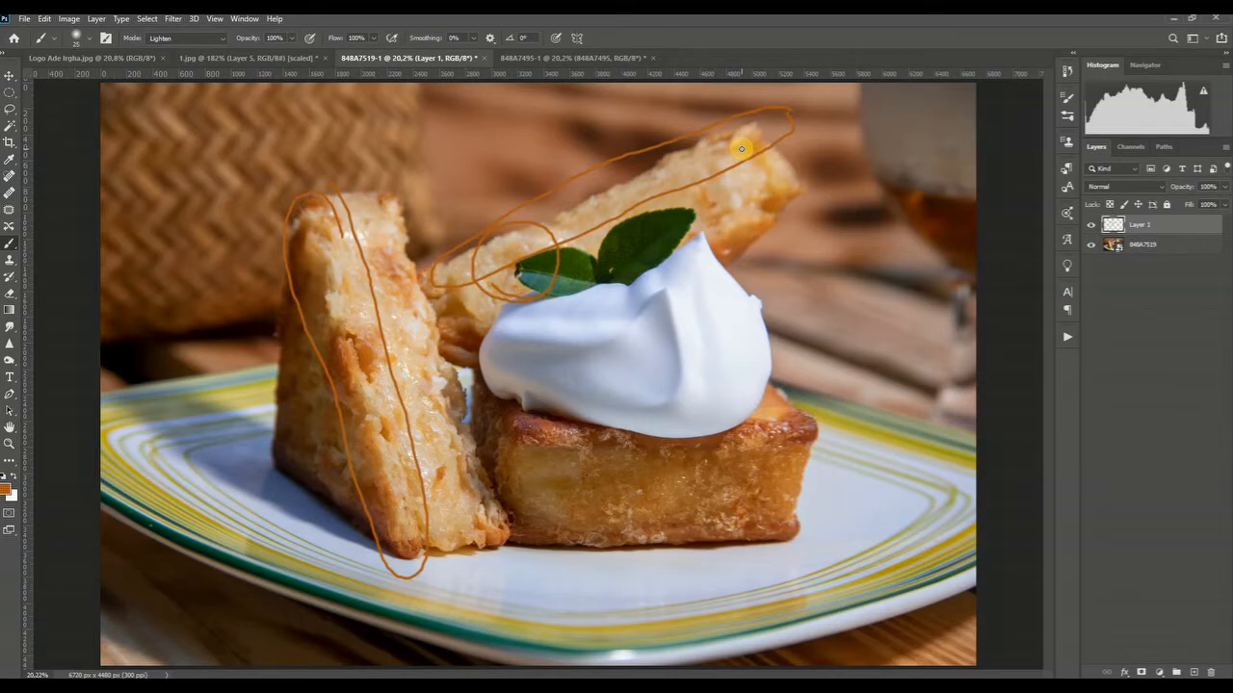
{"action": "left_click", "coordinate": [1091, 225]}
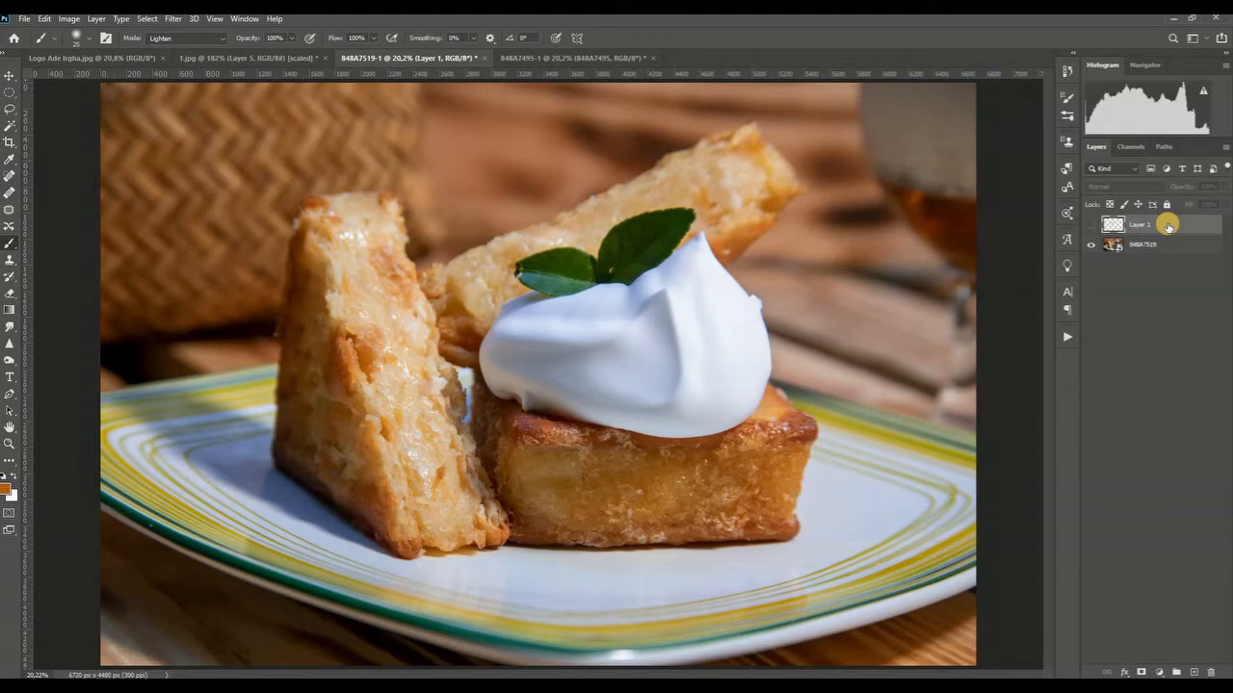
{"action": "left_click_drag", "start_coordinate": [1150, 231], "coordinate": [1211, 672]}
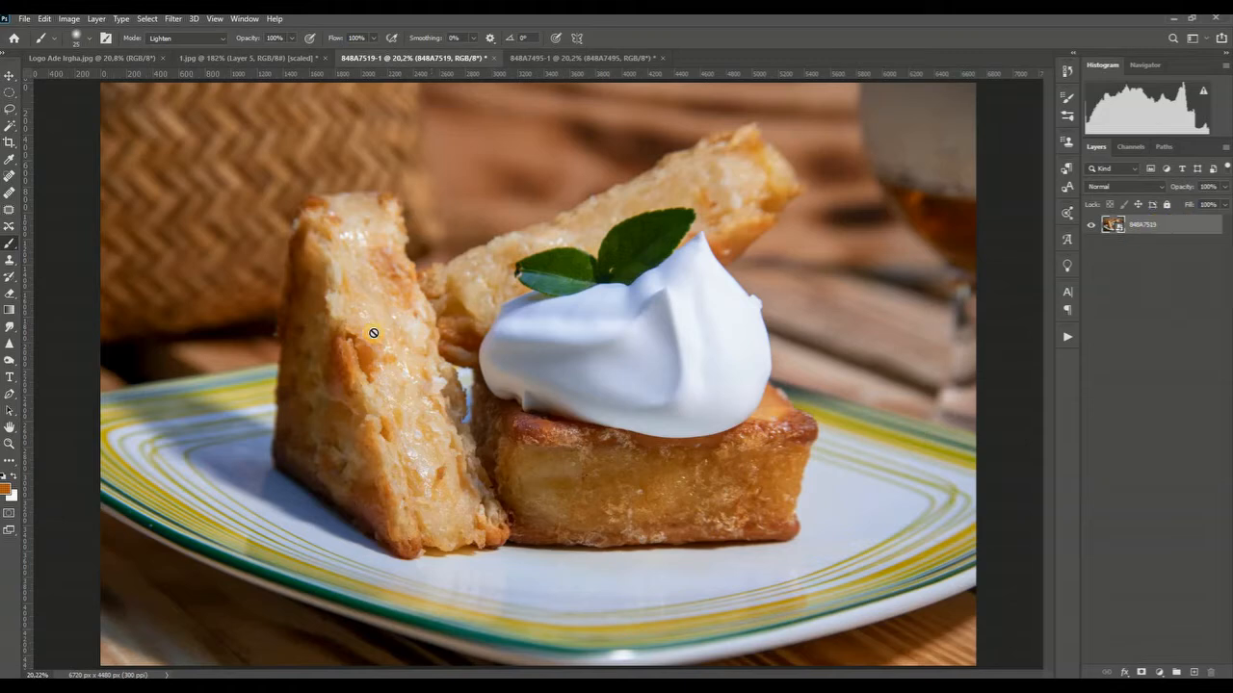
Duplicate the photo layer, add a new layer on top, and circle and mark the crust patch on the front slice with the Brush
{"action": "left_click_drag", "start_coordinate": [1192, 227], "coordinate": [1194, 671]}
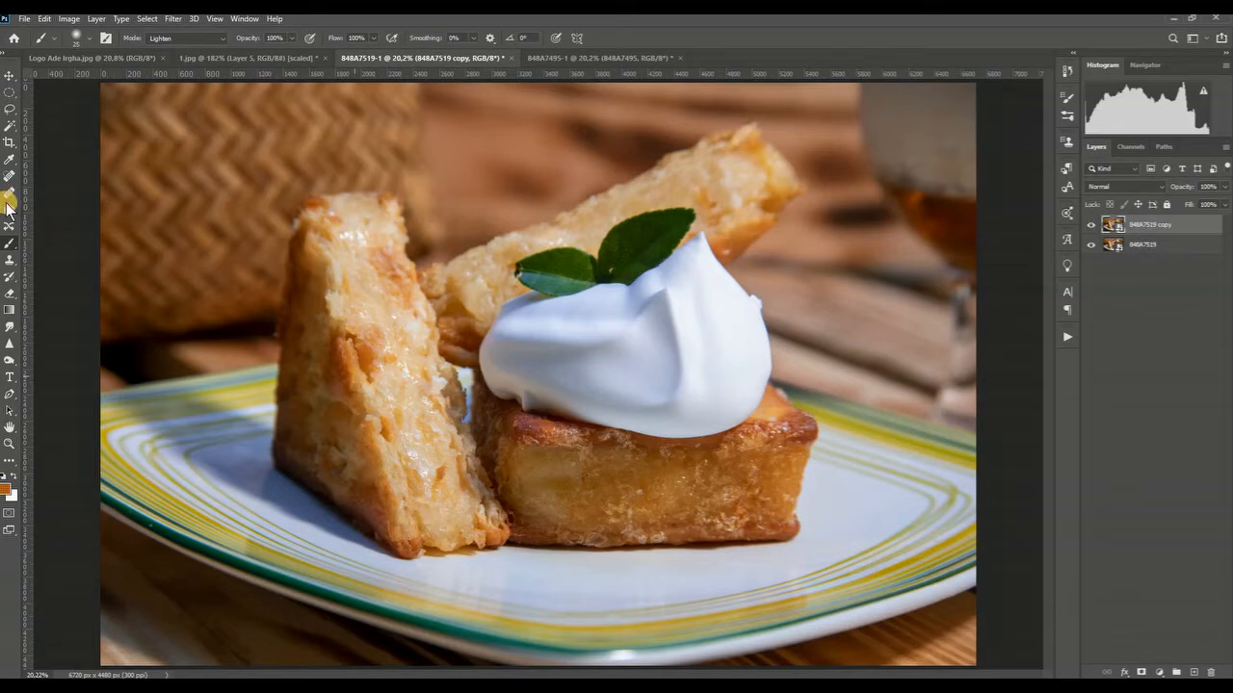
{"action": "left_click", "coordinate": [1194, 672]}
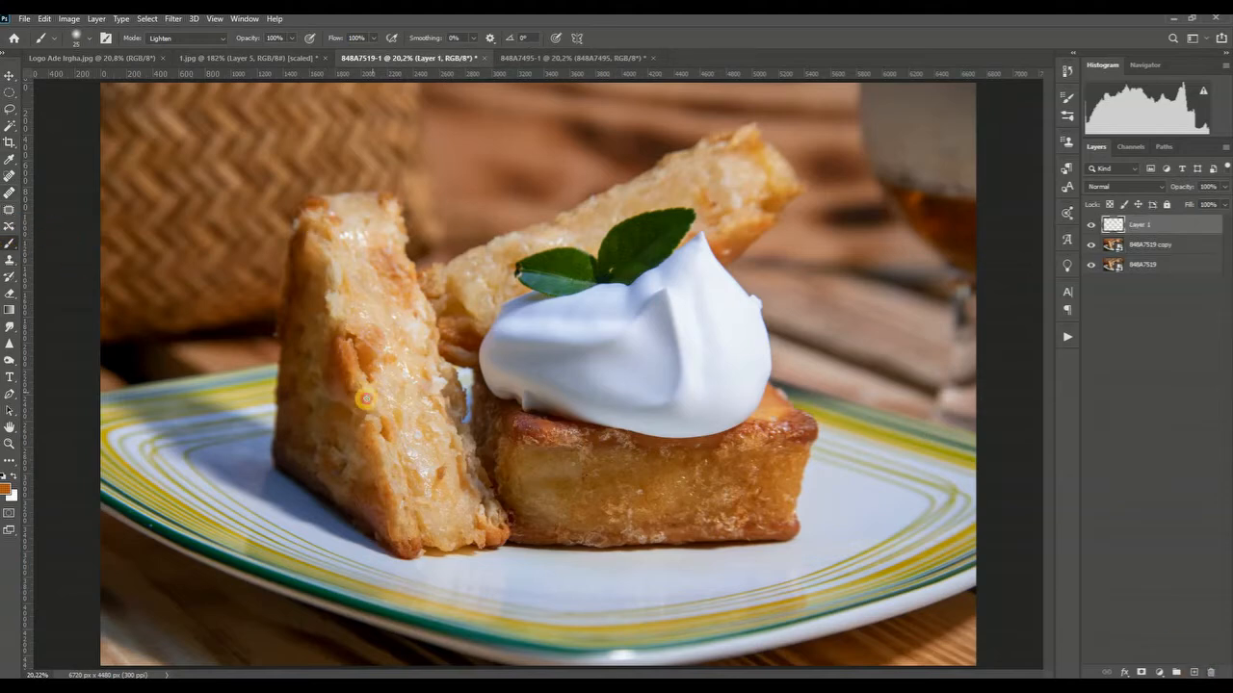
{"action": "mouse_move", "coordinate": [366, 398]}
{"action": "left_mouse_down"}
{"action": "mouse_move", "coordinate": [355, 318]}
{"action": "mouse_move", "coordinate": [329, 320]}
{"action": "mouse_move", "coordinate": [329, 360]}
{"action": "mouse_move", "coordinate": [362, 398]}
{"action": "left_mouse_up"}
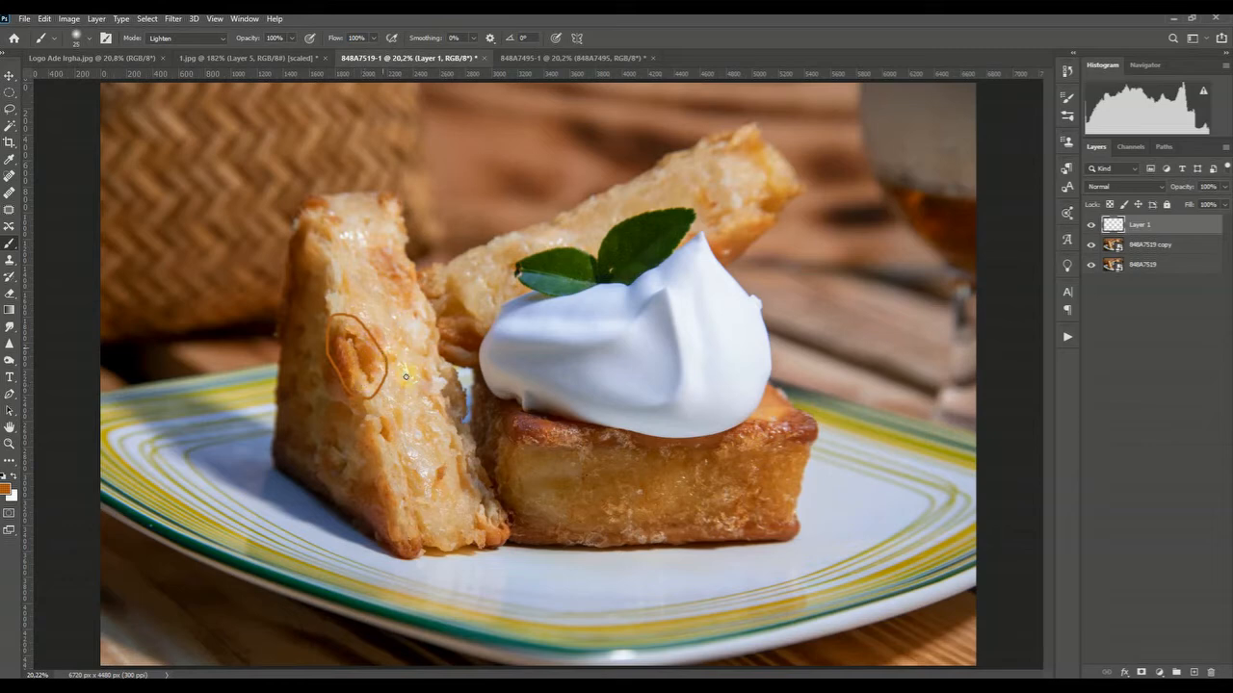
{"action": "mouse_move", "coordinate": [417, 375]}
{"action": "left_mouse_down"}
{"action": "mouse_move", "coordinate": [408, 408]}
{"action": "mouse_move", "coordinate": [372, 398]}
{"action": "mouse_move", "coordinate": [380, 442]}
{"action": "mouse_move", "coordinate": [386, 418]}
{"action": "mouse_move", "coordinate": [373, 399]}
{"action": "mouse_move", "coordinate": [381, 455]}
{"action": "mouse_move", "coordinate": [381, 407]}
{"action": "mouse_move", "coordinate": [381, 451]}
{"action": "left_mouse_up"}
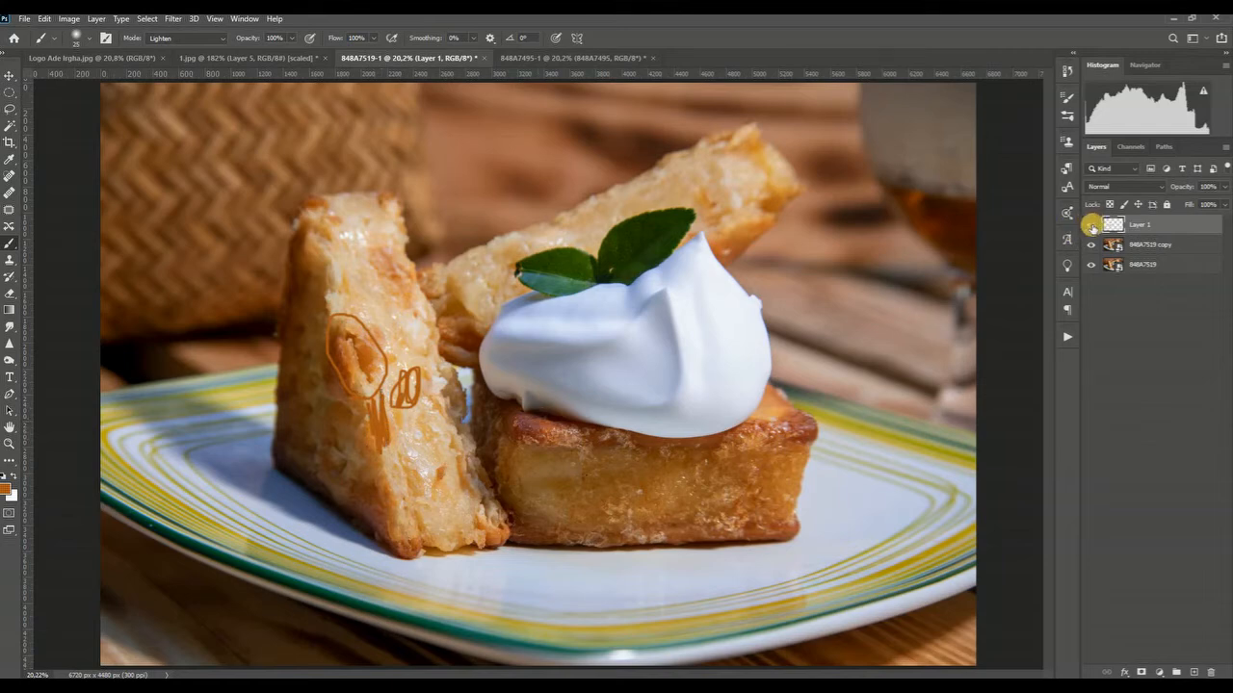
Hide the annotation layer, add an empty layer directly above the photo copy, and activate the Clone Stamp
{"action": "left_click", "coordinate": [1091, 225]}
{"action": "left_click", "coordinate": [1152, 246]}
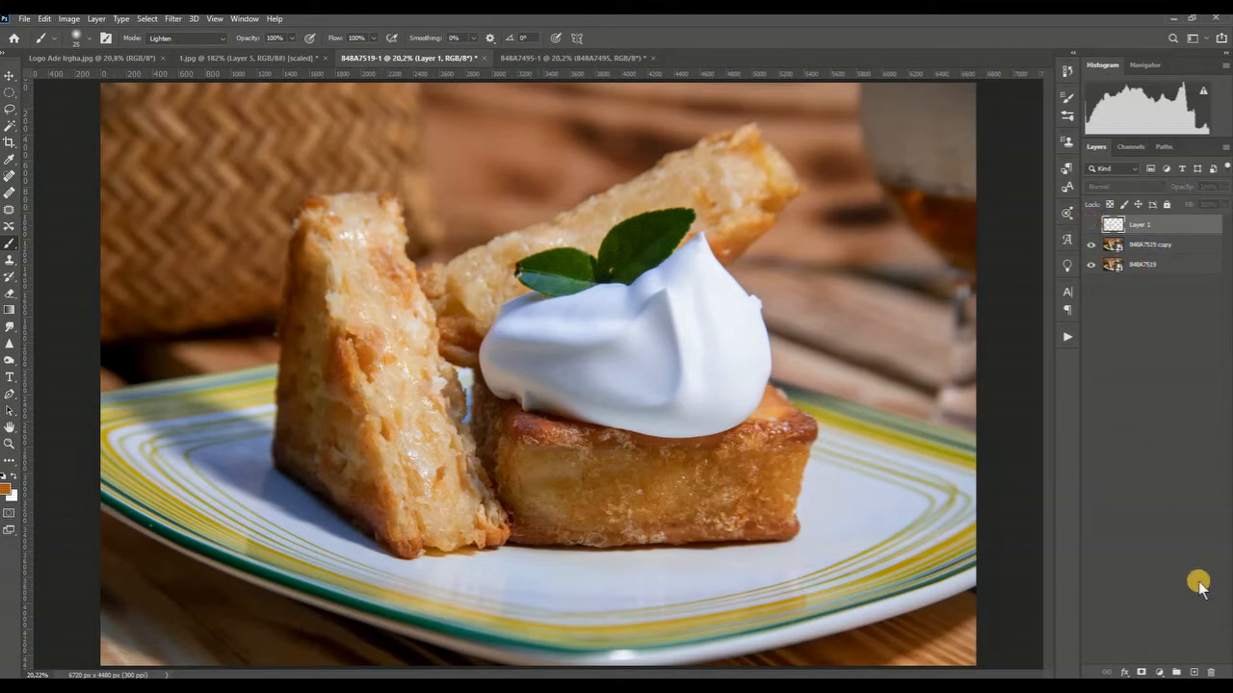
{"action": "left_click", "coordinate": [1195, 673]}
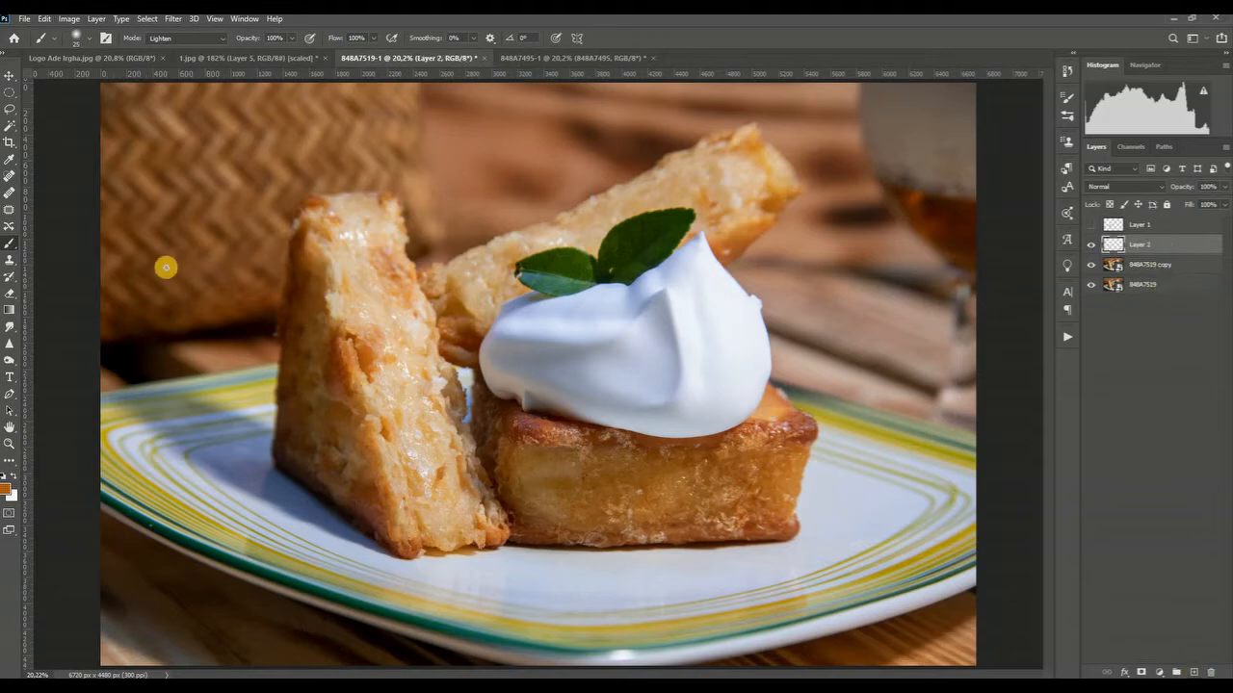
{"action": "left_click", "coordinate": [10, 260]}
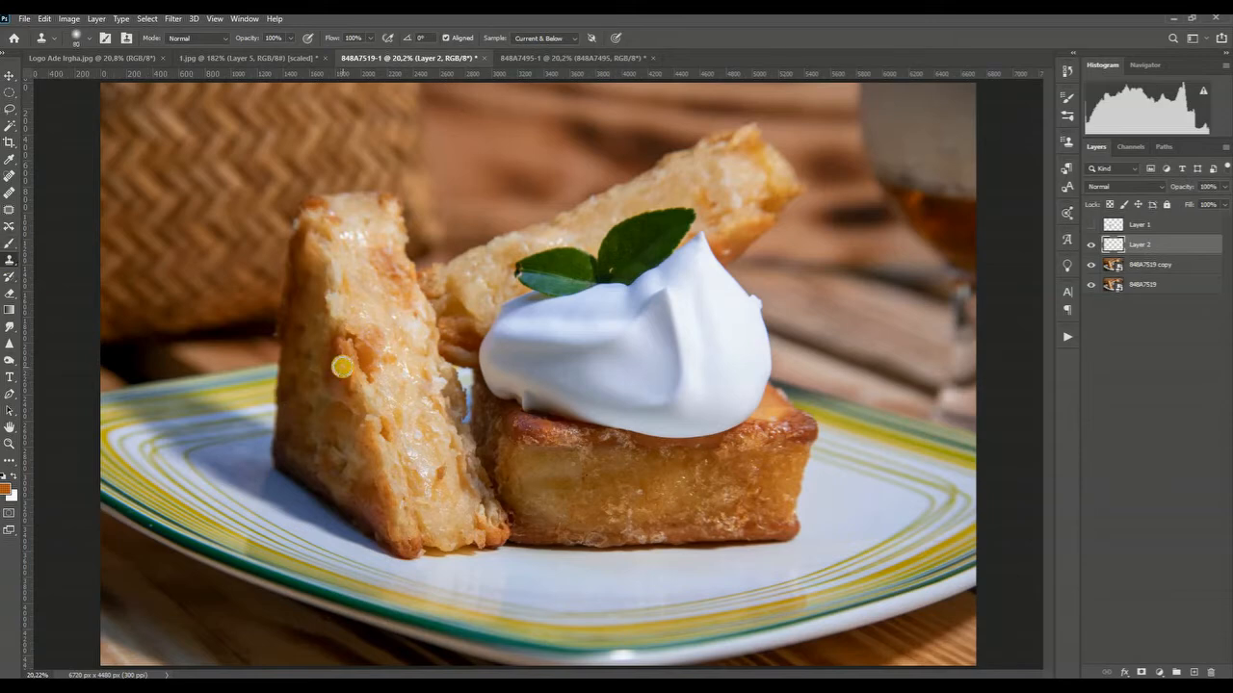
Show the annotation layer, draw corner brackets around the whipped cream with the Brush, and hide the layer again
{"action": "left_click", "coordinate": [1089, 228]}
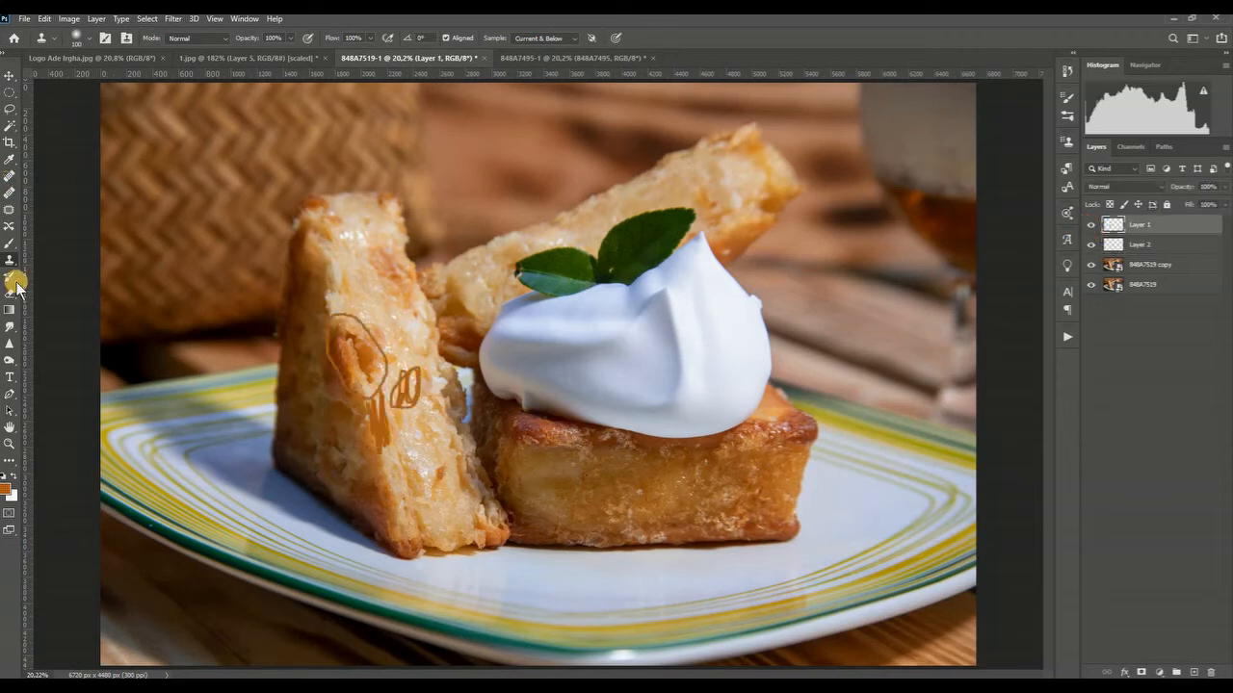
{"action": "key", "text": "b"}
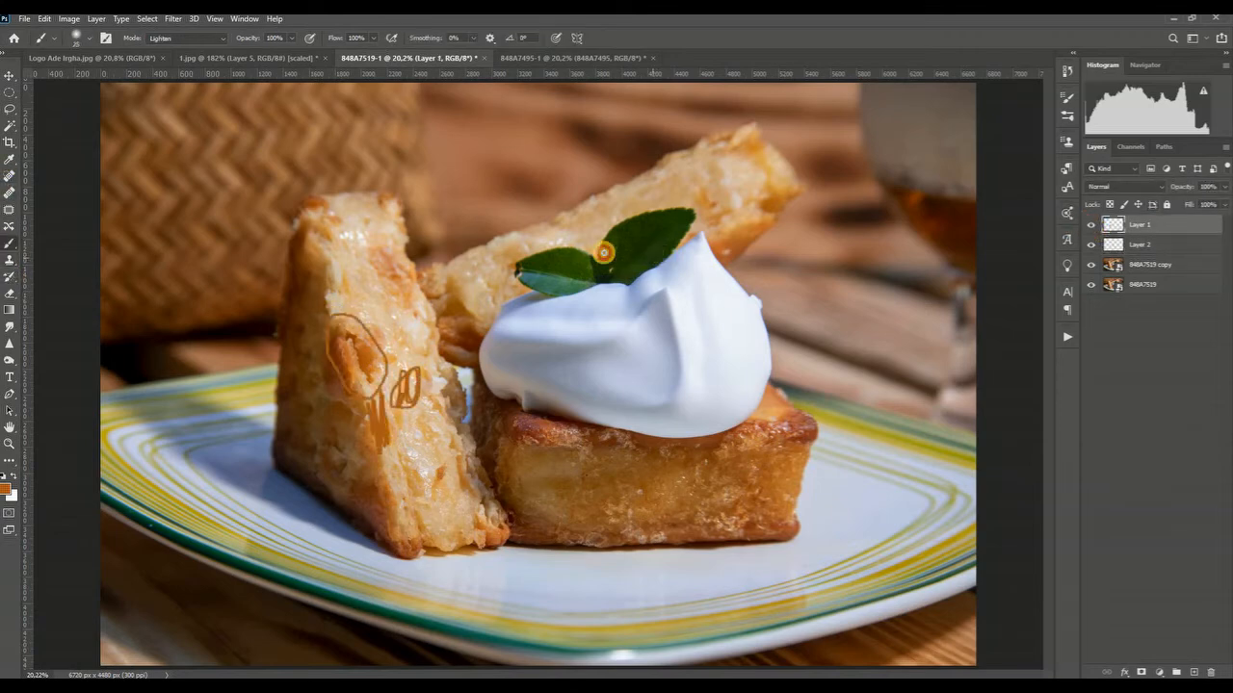
{"action": "mouse_move", "coordinate": [605, 252]}
{"action": "left_mouse_down"}
{"action": "mouse_move", "coordinate": [600, 381]}
{"action": "mouse_move", "coordinate": [666, 383]}
{"action": "left_mouse_up"}
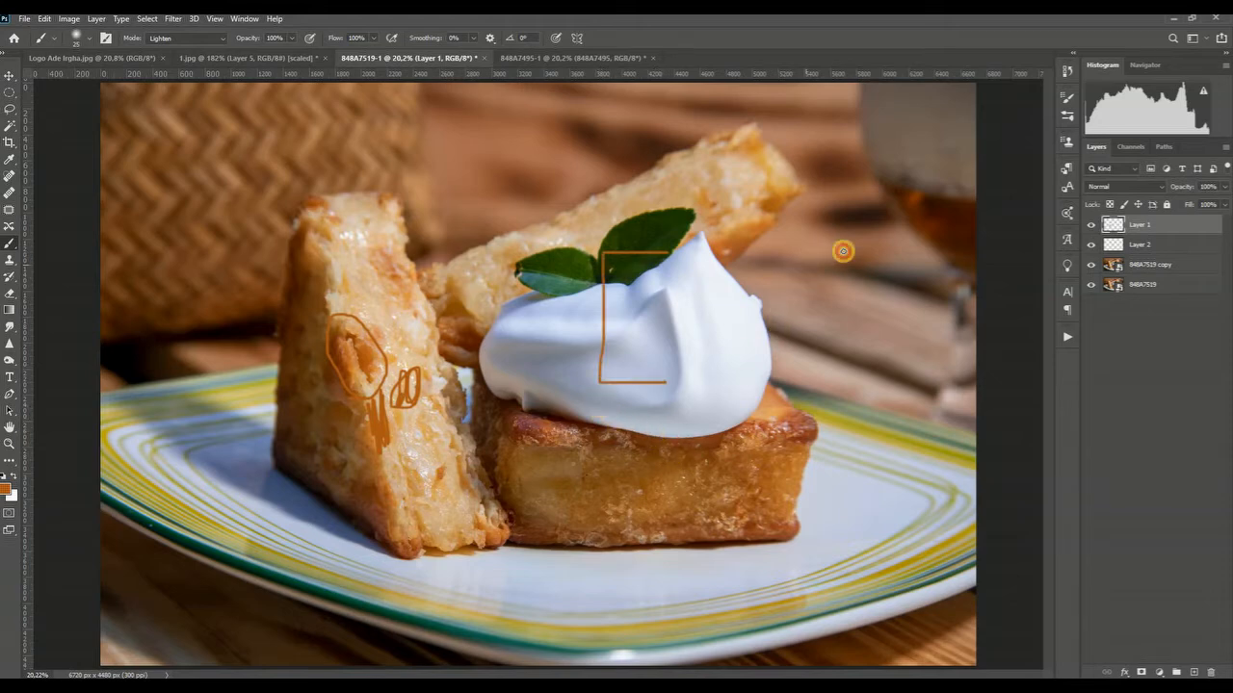
{"action": "left_click_drag", "start_coordinate": [842, 373], "coordinate": [805, 384]}
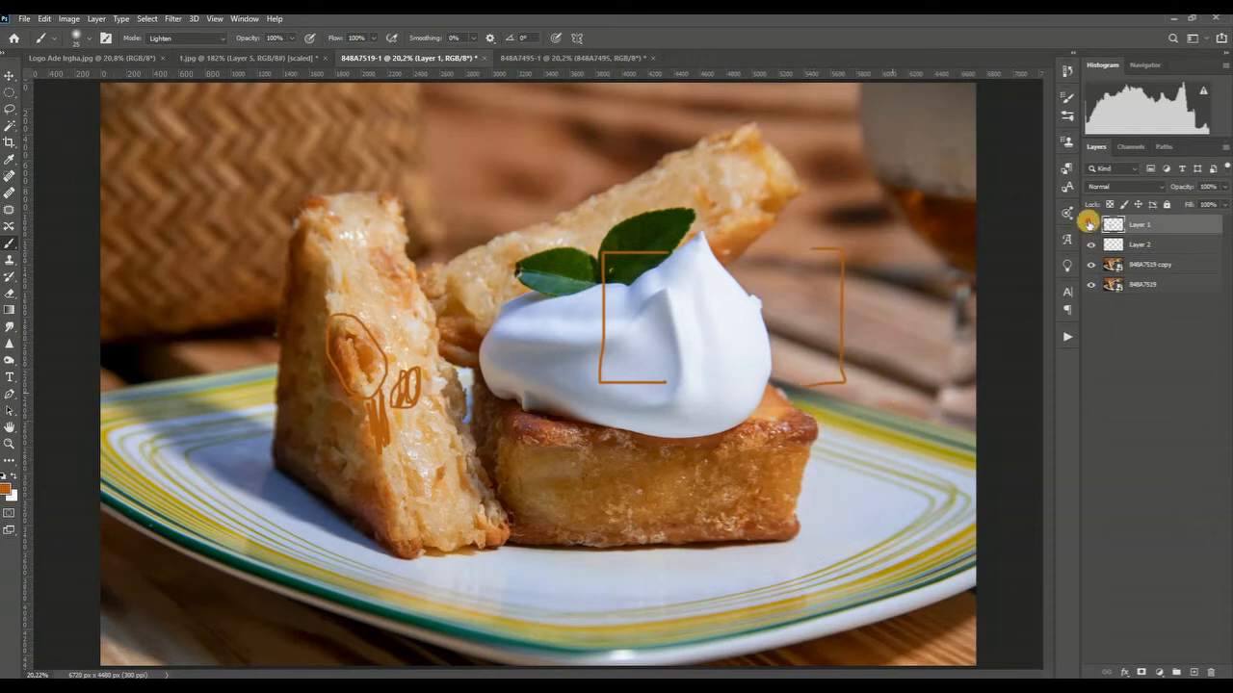
{"action": "key", "text": "ctrl+comma"}
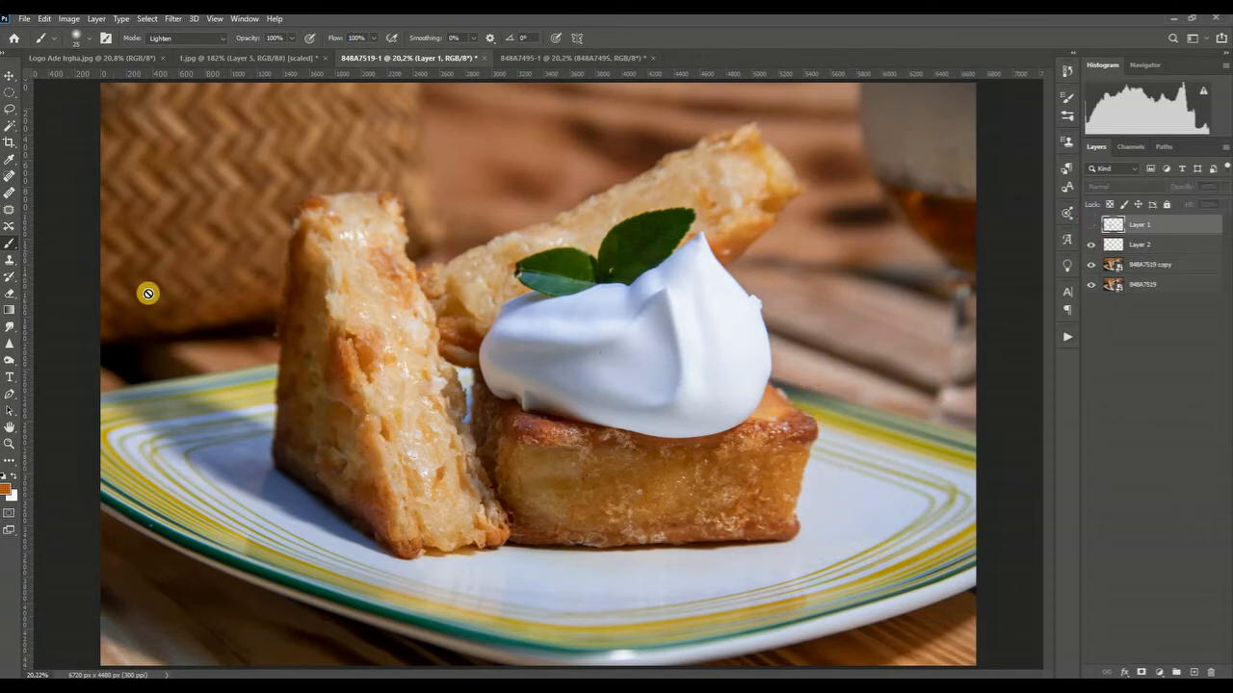
On Layer 2, set the clone source rotation to 0° and sample the browned crust midway along the front slice's edge
{"action": "left_click", "coordinate": [1169, 247]}
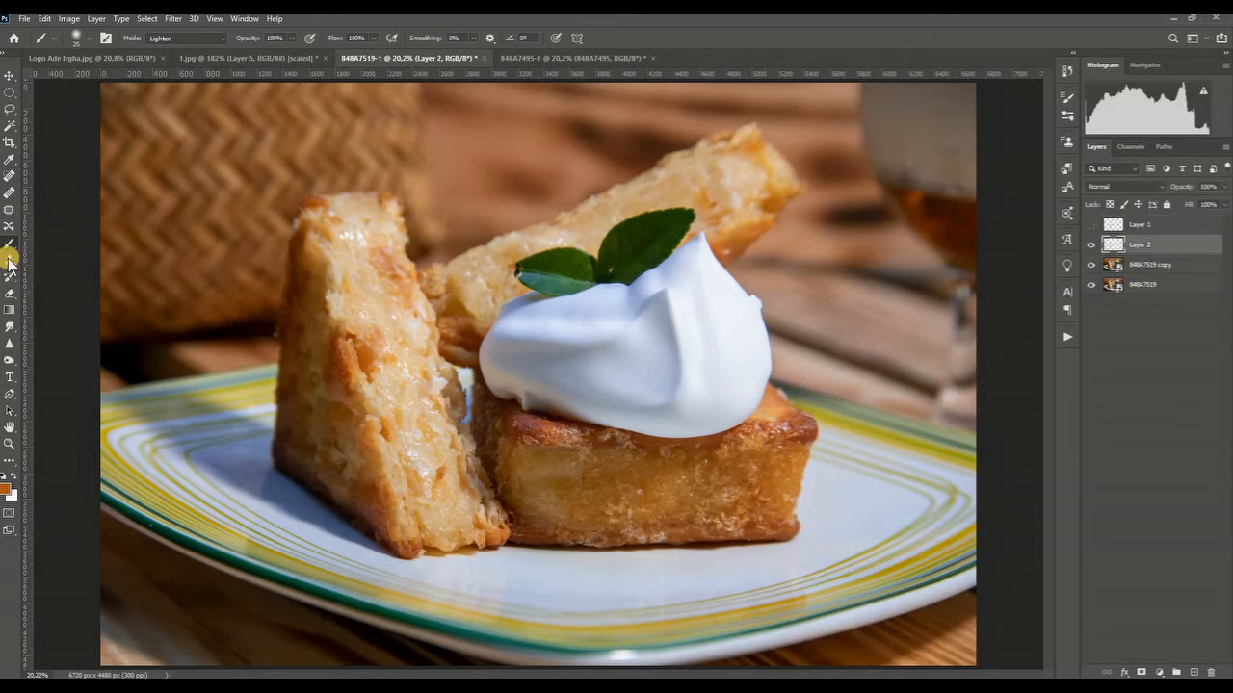
{"action": "key", "text": "s"}
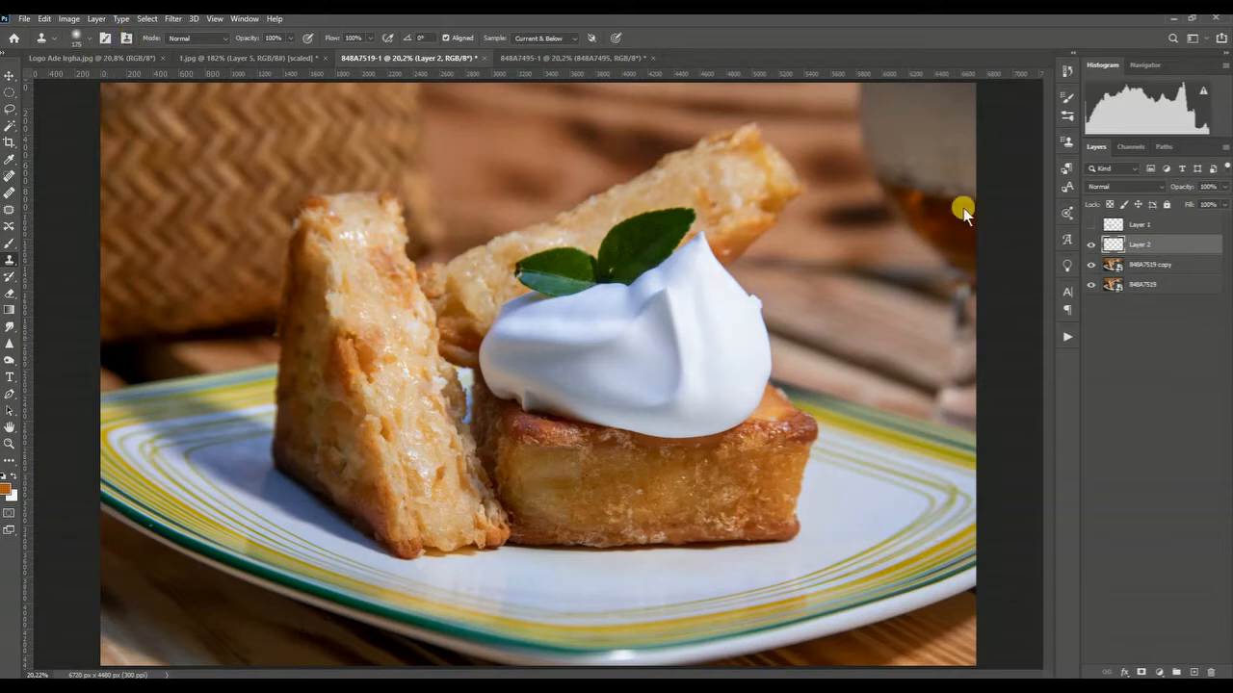
{"action": "left_click", "coordinate": [1014, 230]}
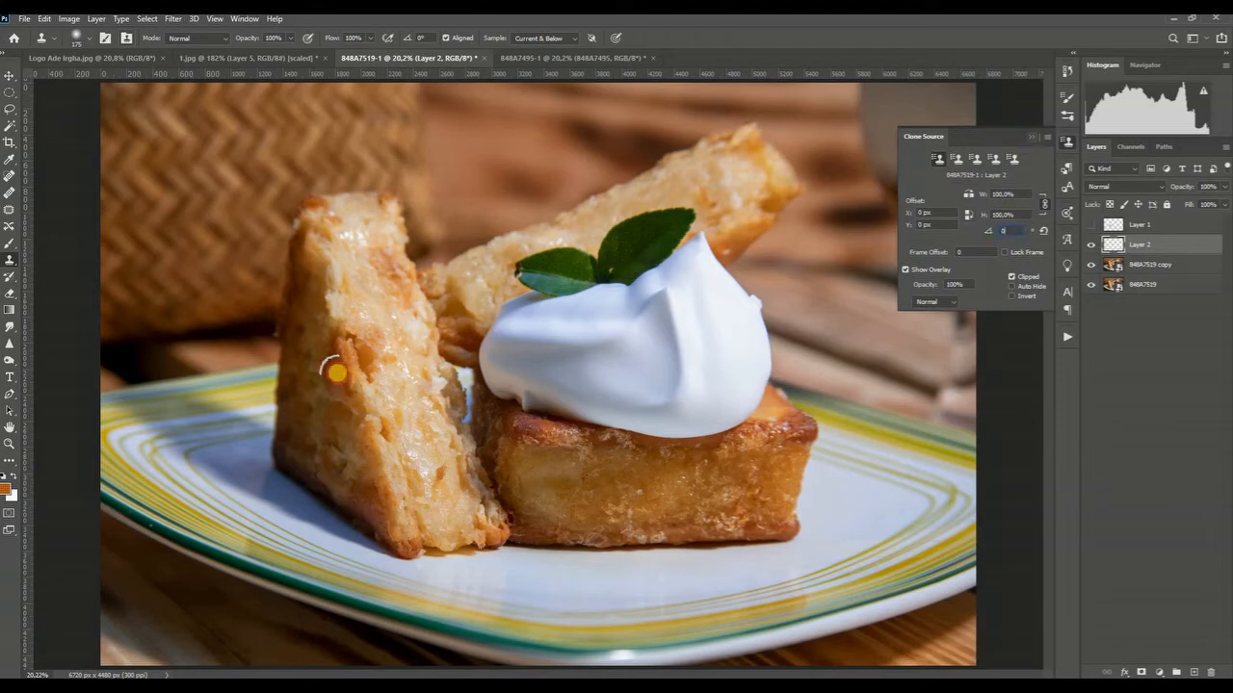
{"action": "left_click", "coordinate": [355, 358]}
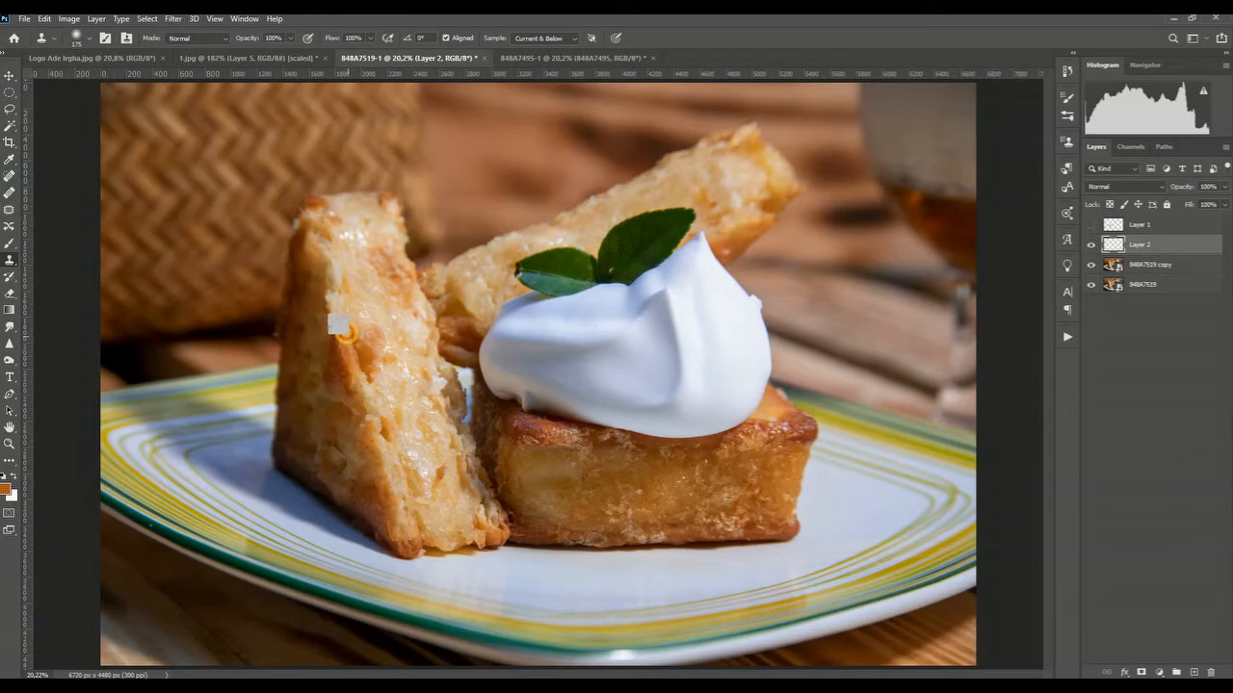
Clone the crust upward along the front slice's edge to its top corner on Layer 2
{"action": "left_click_drag", "start_coordinate": [346, 334], "coordinate": [345, 327]}
{"action": "left_click", "coordinate": [340, 316]}
{"action": "left_click_drag", "start_coordinate": [328, 294], "coordinate": [324, 284]}
{"action": "left_click_drag", "start_coordinate": [334, 284], "coordinate": [324, 240]}
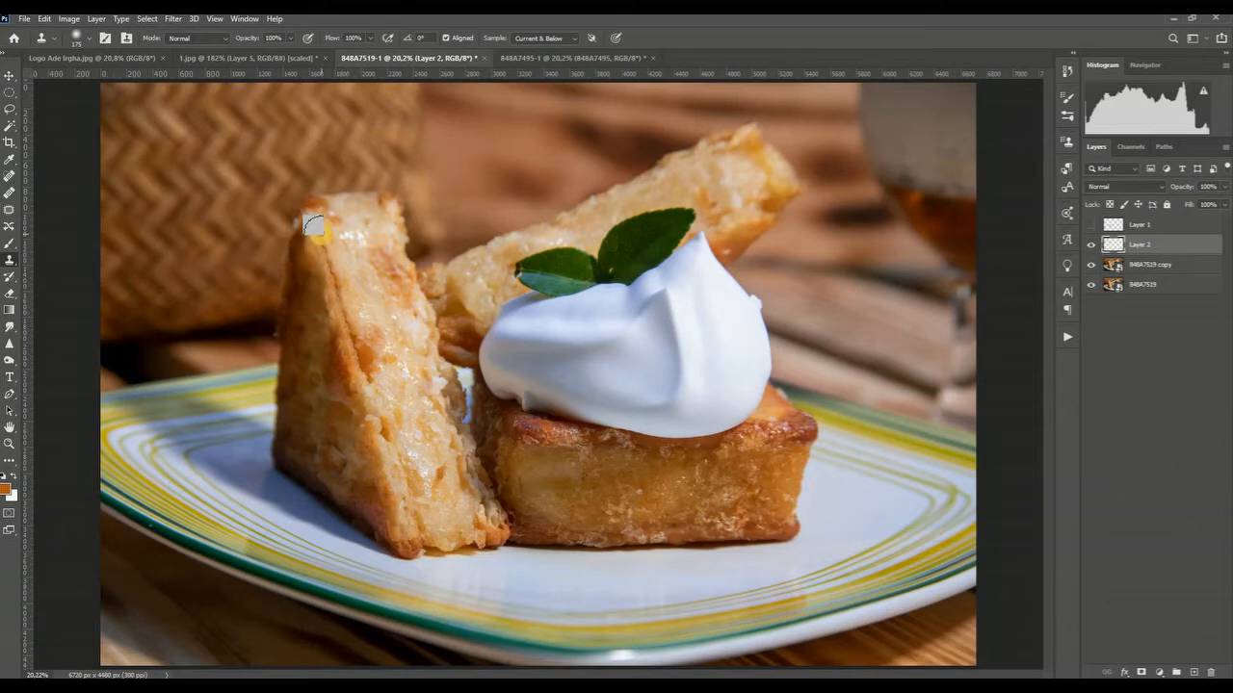
{"action": "mouse_move", "coordinate": [310, 218]}
{"action": "left_mouse_down"}
{"action": "mouse_move", "coordinate": [305, 206]}
{"action": "mouse_move", "coordinate": [298, 216]}
{"action": "left_mouse_up"}
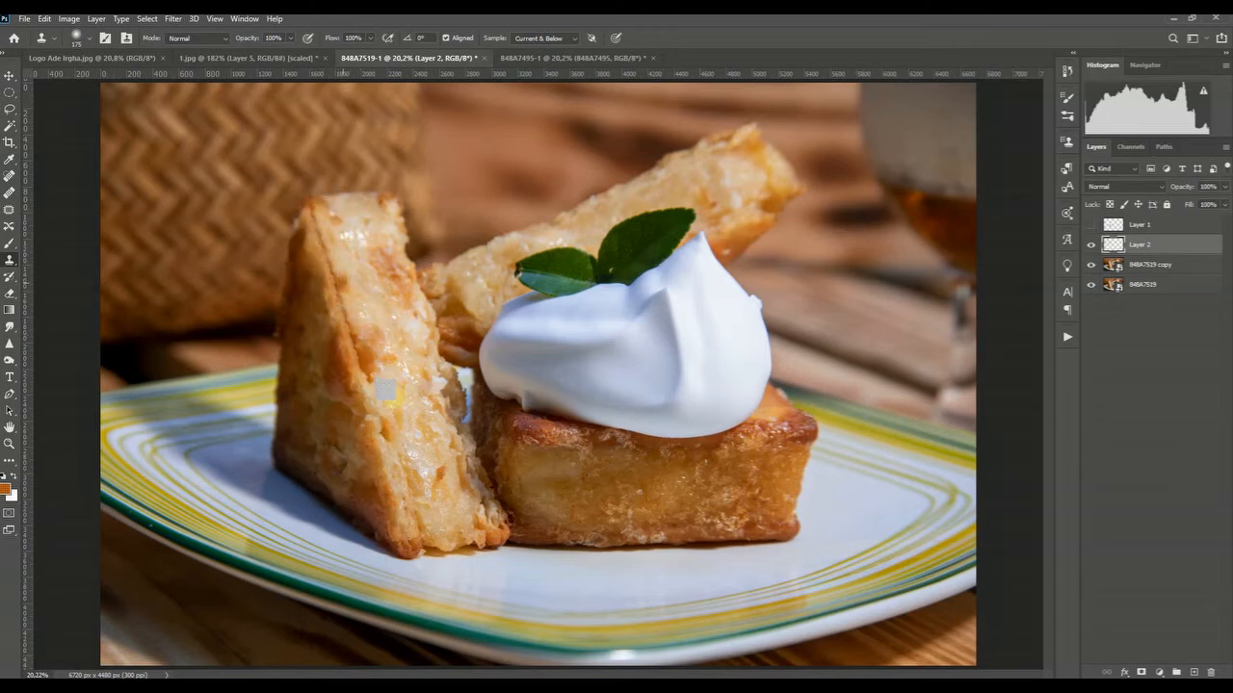
Compare the slice with and without the cloned crust, and inspect Layer 2 on its own
{"action": "left_click", "coordinate": [1093, 244]}
{"action": "left_click", "coordinate": [1093, 243]}
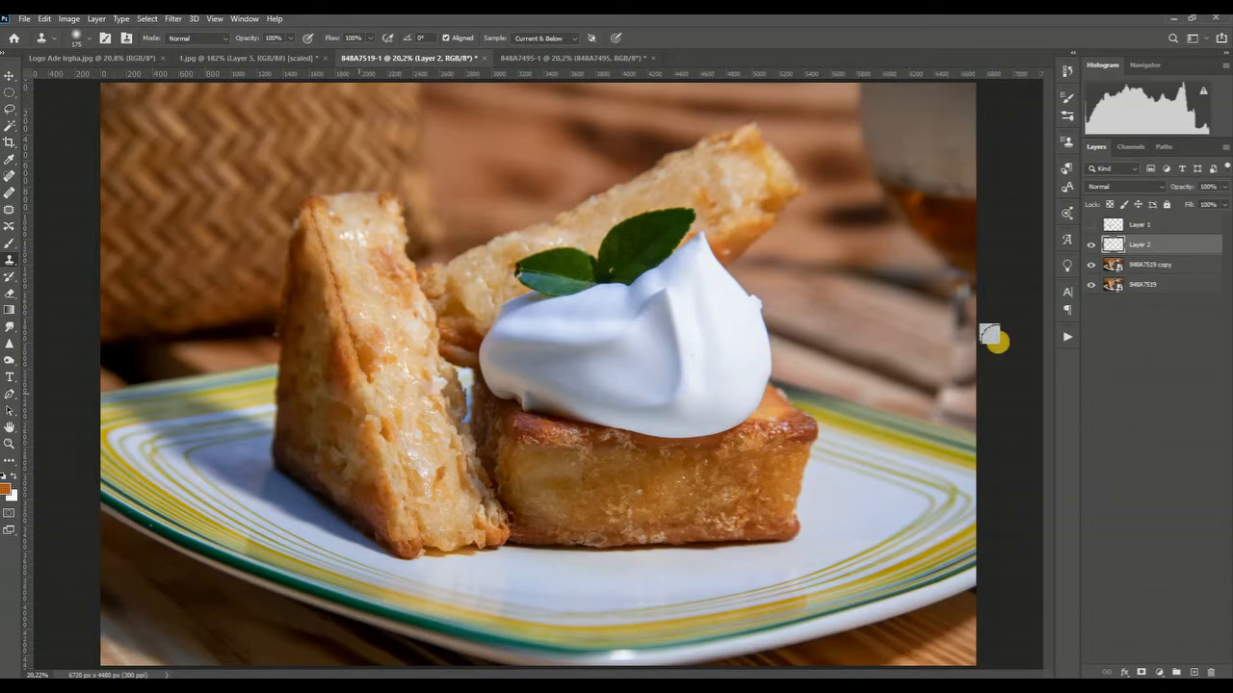
{"action": "left_click", "coordinate": [1092, 245], "text": "alt"}
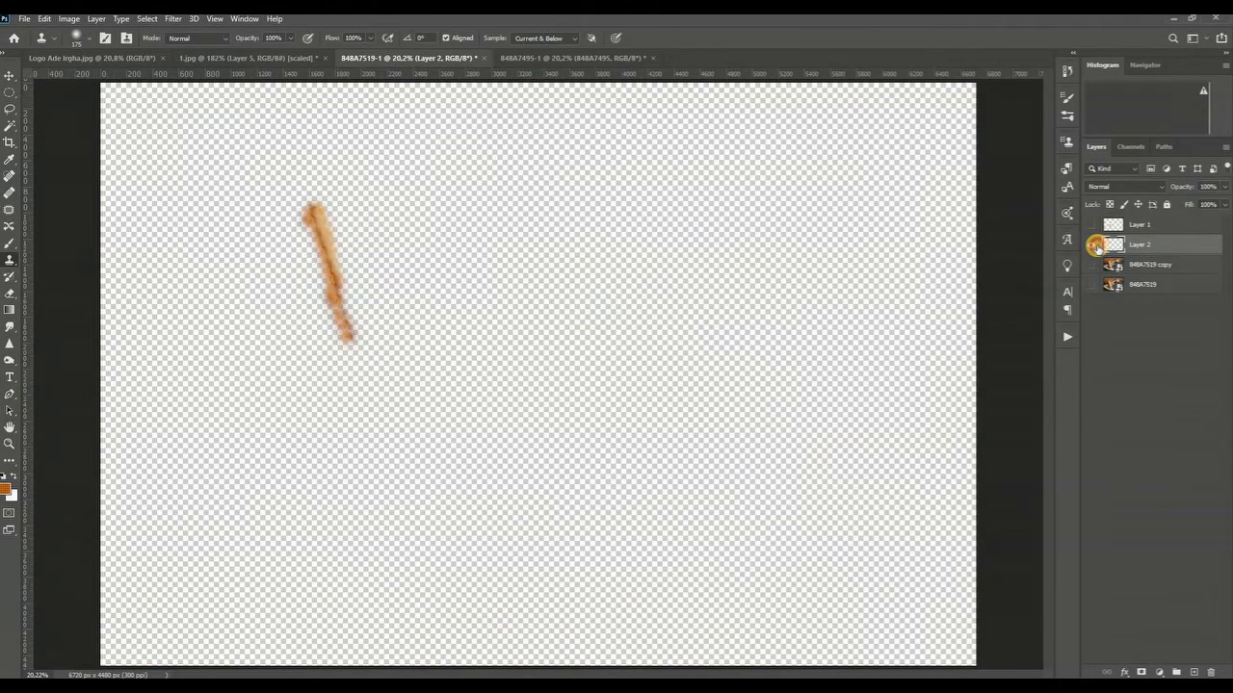
{"action": "left_click", "coordinate": [1094, 246], "text": "alt"}
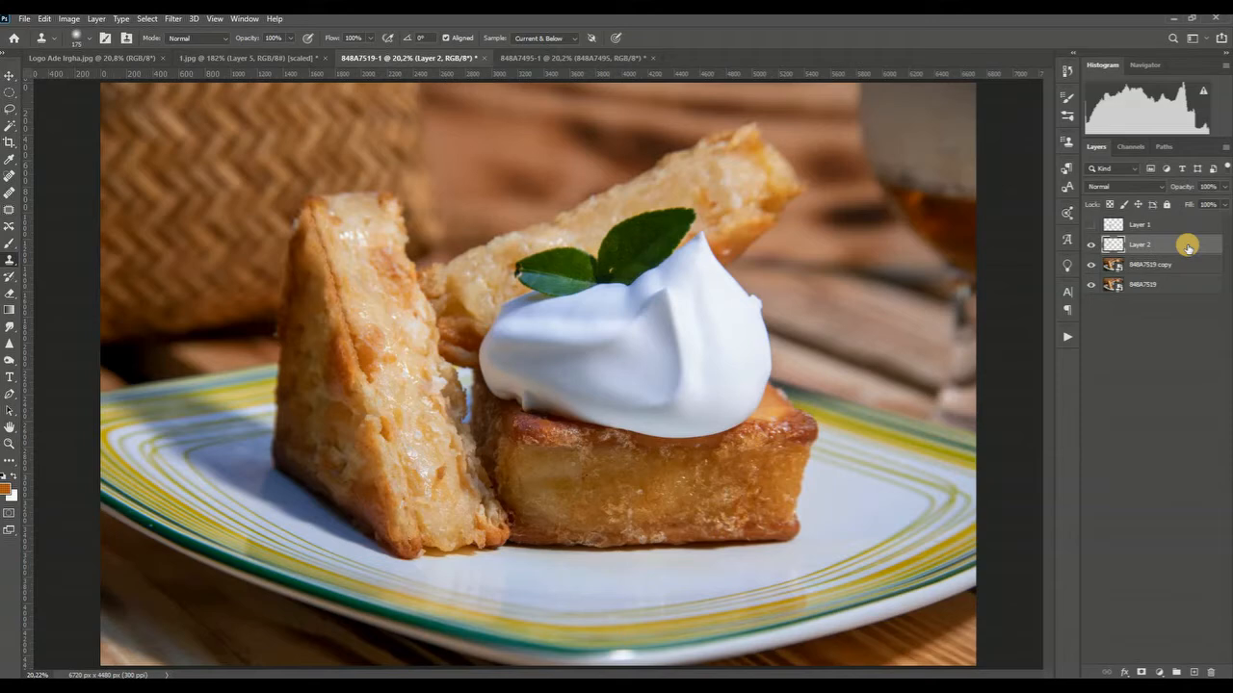
Duplicate the cloned crust layer and move the copy down onto the lower edge of the front slice
{"action": "left_click_drag", "start_coordinate": [1188, 247], "coordinate": [1198, 665]}
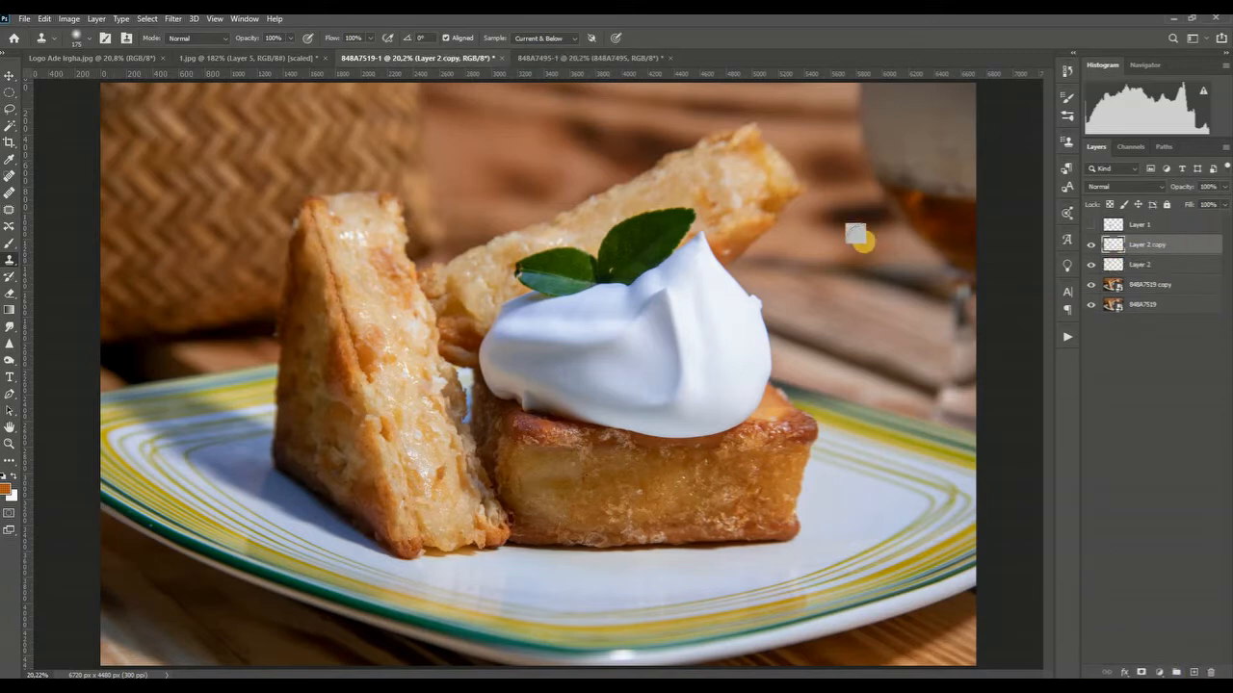
{"action": "left_click", "coordinate": [1090, 246]}
{"action": "left_click", "coordinate": [1091, 247]}
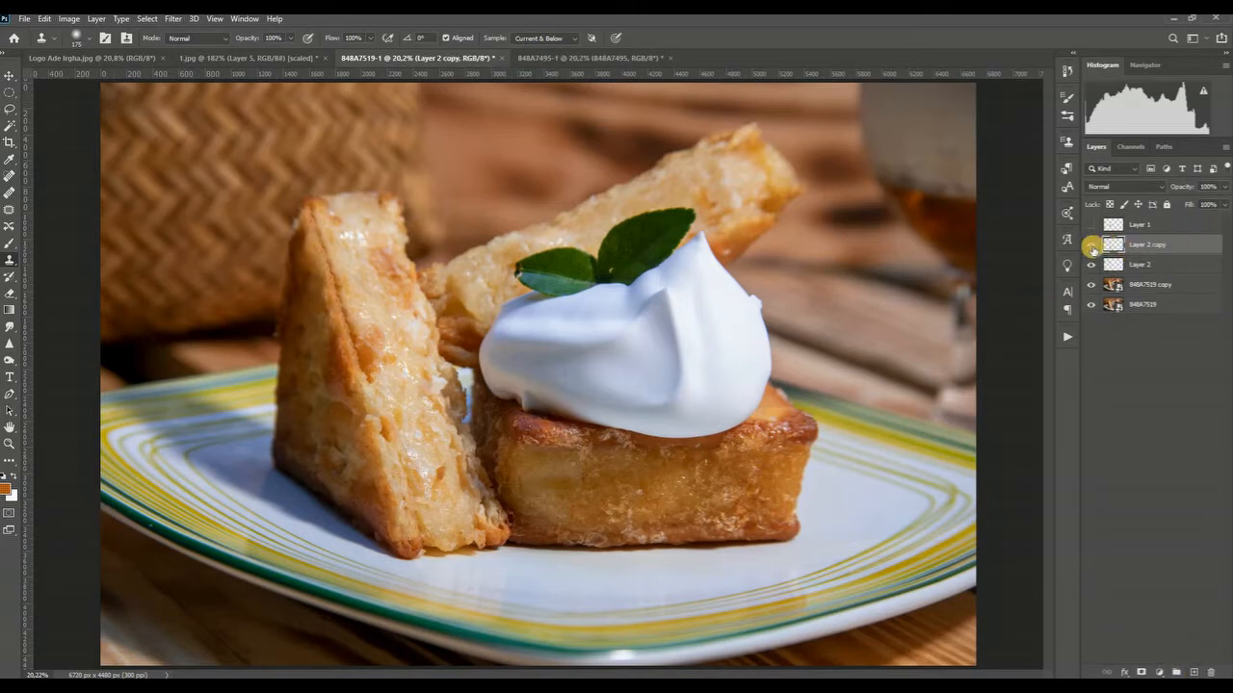
{"action": "left_click", "coordinate": [9, 76]}
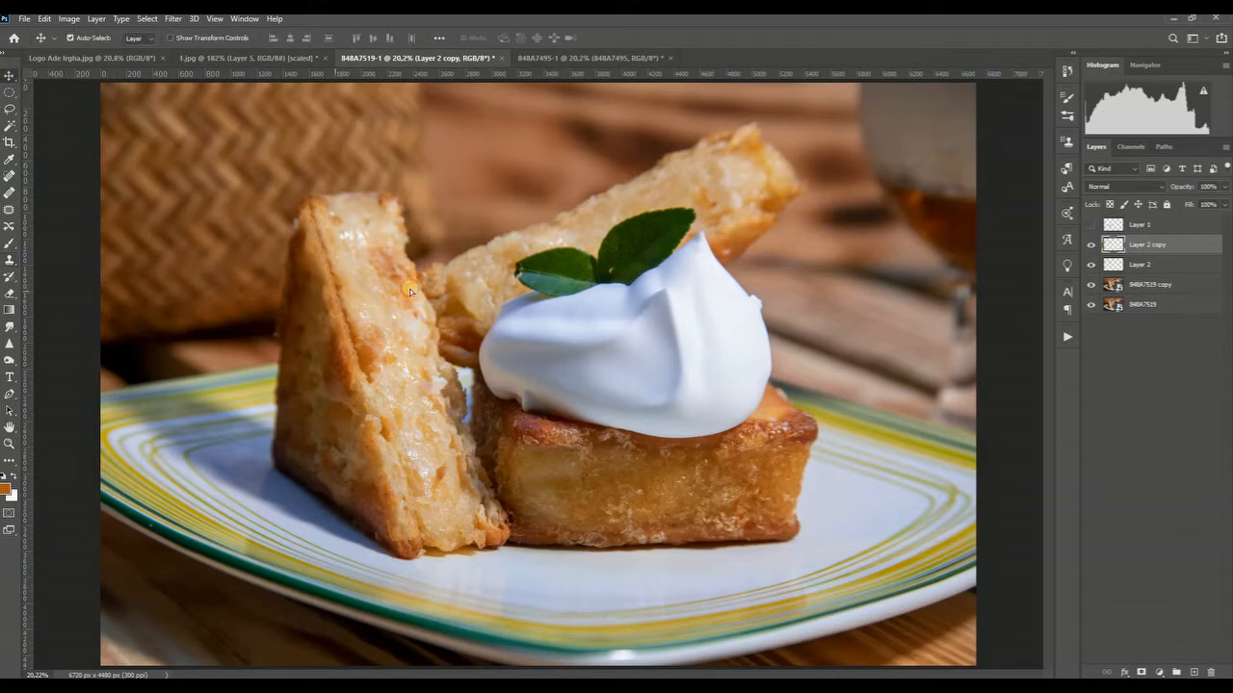
{"action": "left_click_drag", "start_coordinate": [409, 289], "coordinate": [392, 468]}
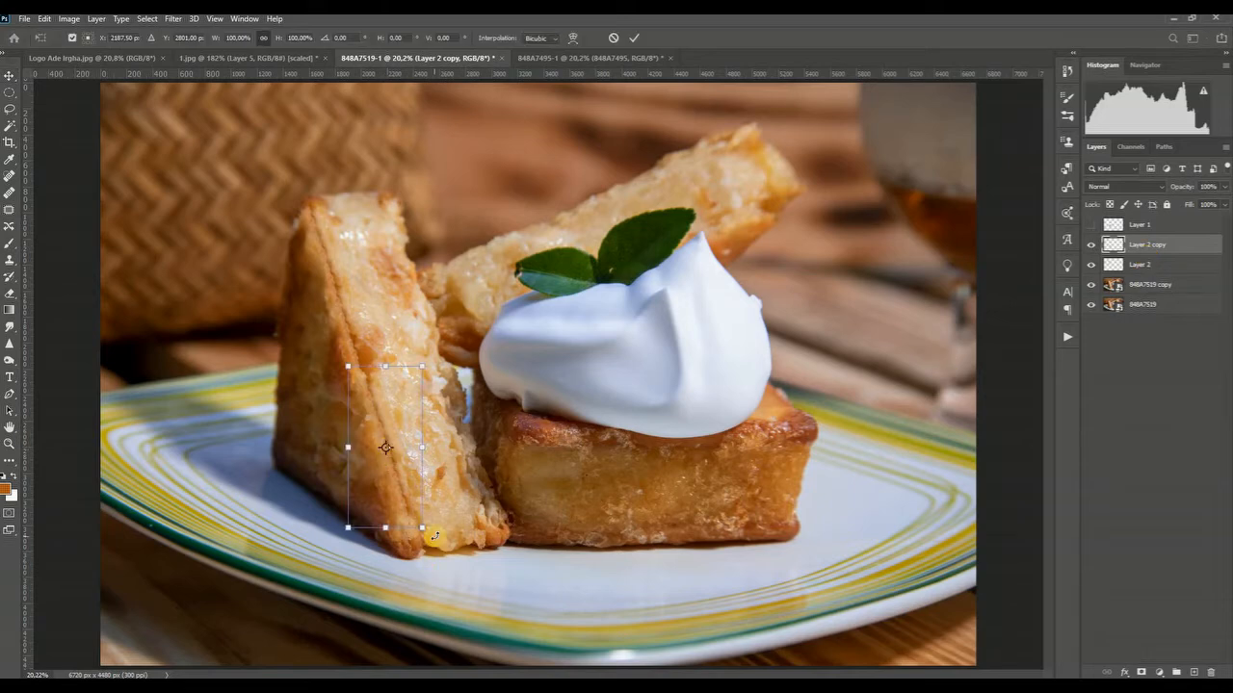
Rotate the duplicated crust slightly about a pivot near its upper end to follow the front slice's lower edge
{"action": "mouse_move", "coordinate": [409, 549]}
{"action": "left_mouse_down"}
{"action": "mouse_move", "coordinate": [339, 570]}
{"action": "mouse_move", "coordinate": [453, 520]}
{"action": "mouse_move", "coordinate": [426, 542]}
{"action": "left_mouse_up"}
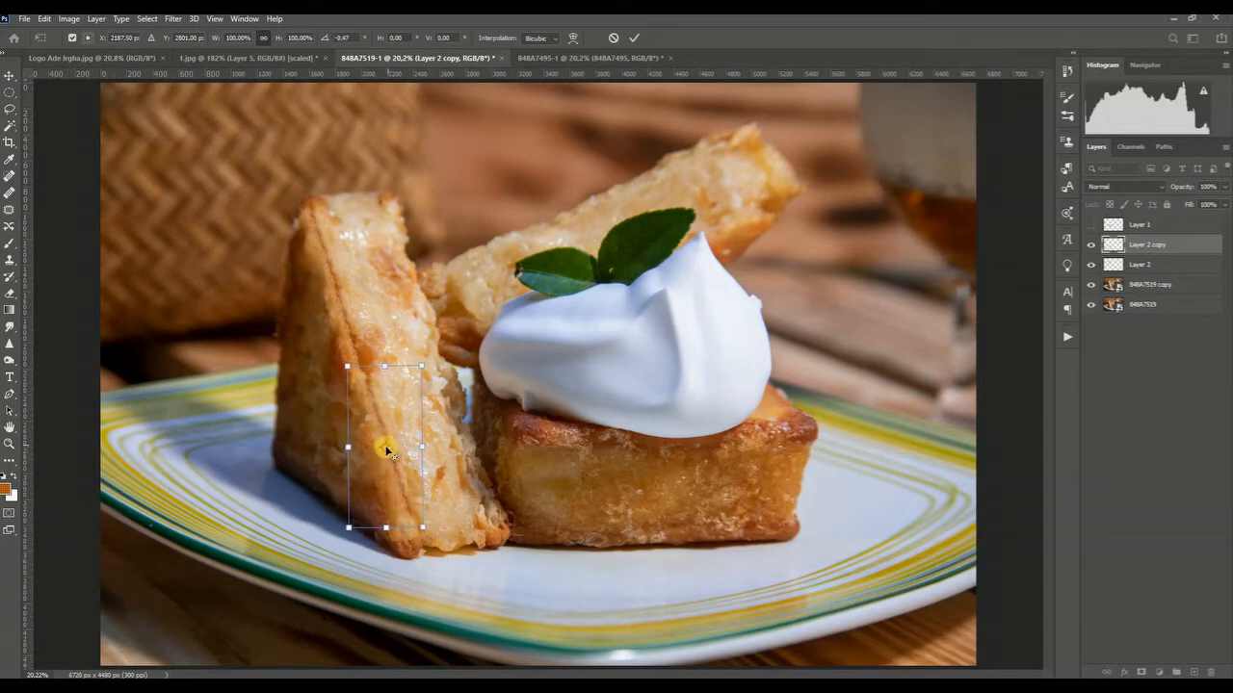
{"action": "left_click_drag", "start_coordinate": [387, 452], "coordinate": [365, 380]}
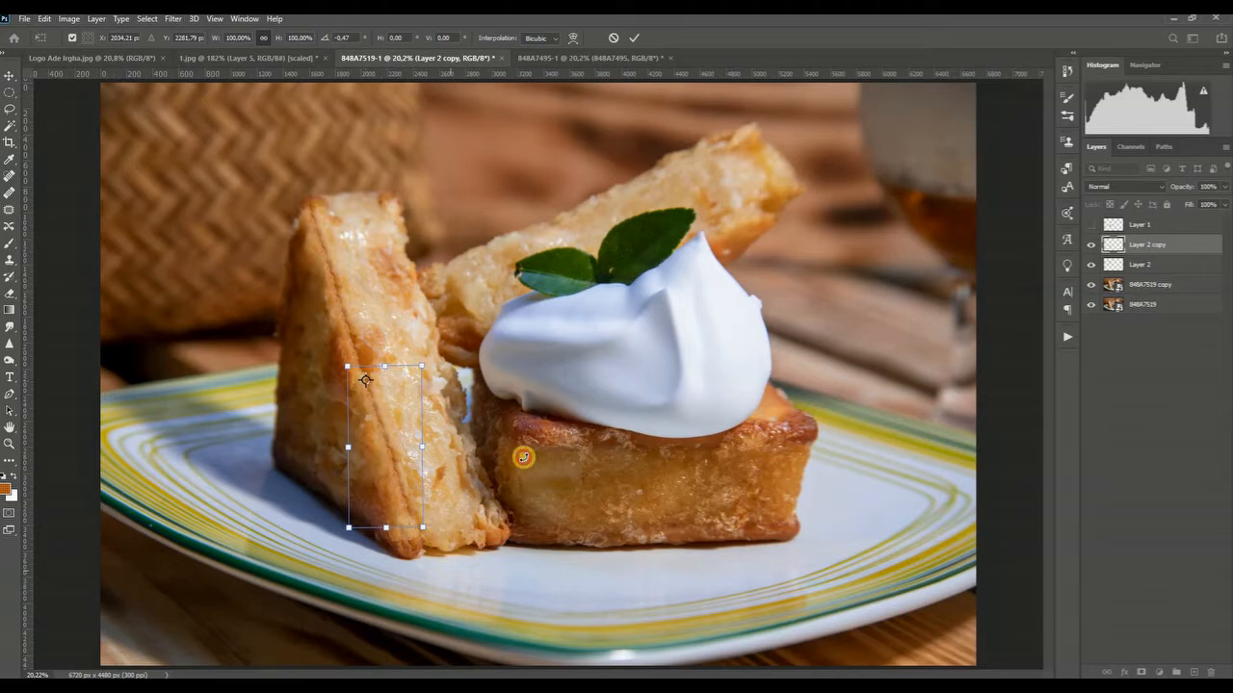
{"action": "left_click_drag", "start_coordinate": [416, 548], "coordinate": [449, 555]}
{"action": "left_click", "coordinate": [633, 36]}
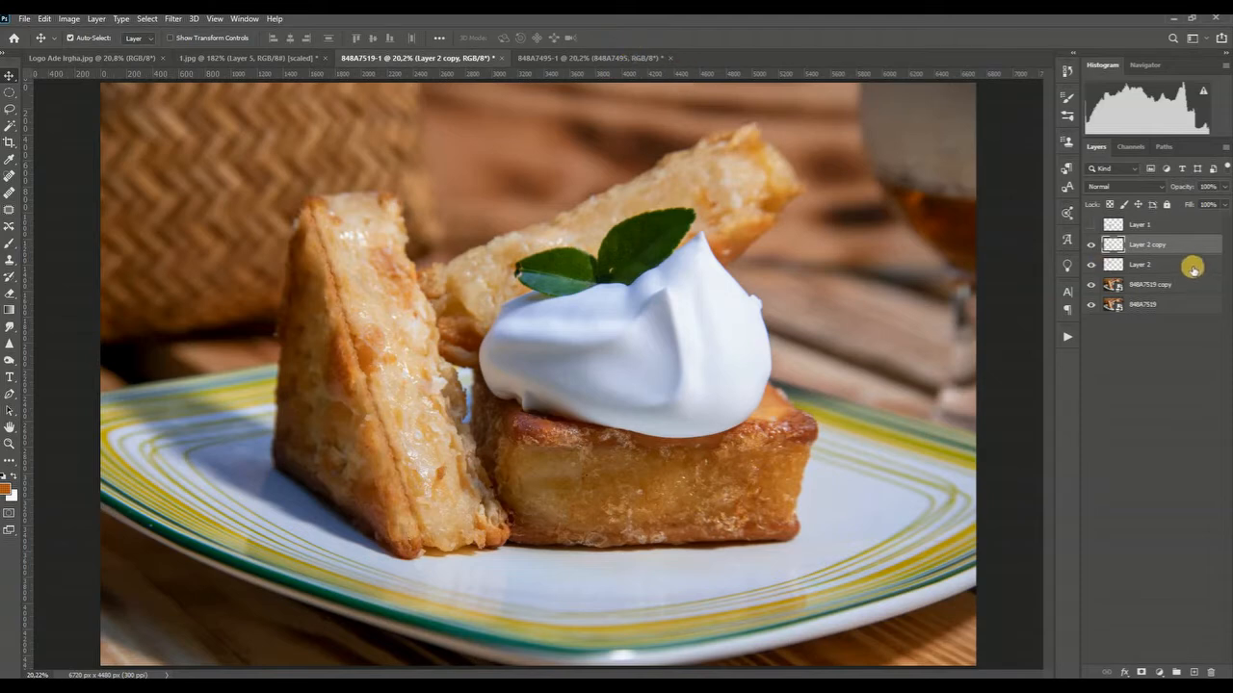
Group Layer 2 and Layer 2 copy, and compare the slice with and without the grouped crust
{"action": "left_click", "coordinate": [1194, 270], "text": "shift"}
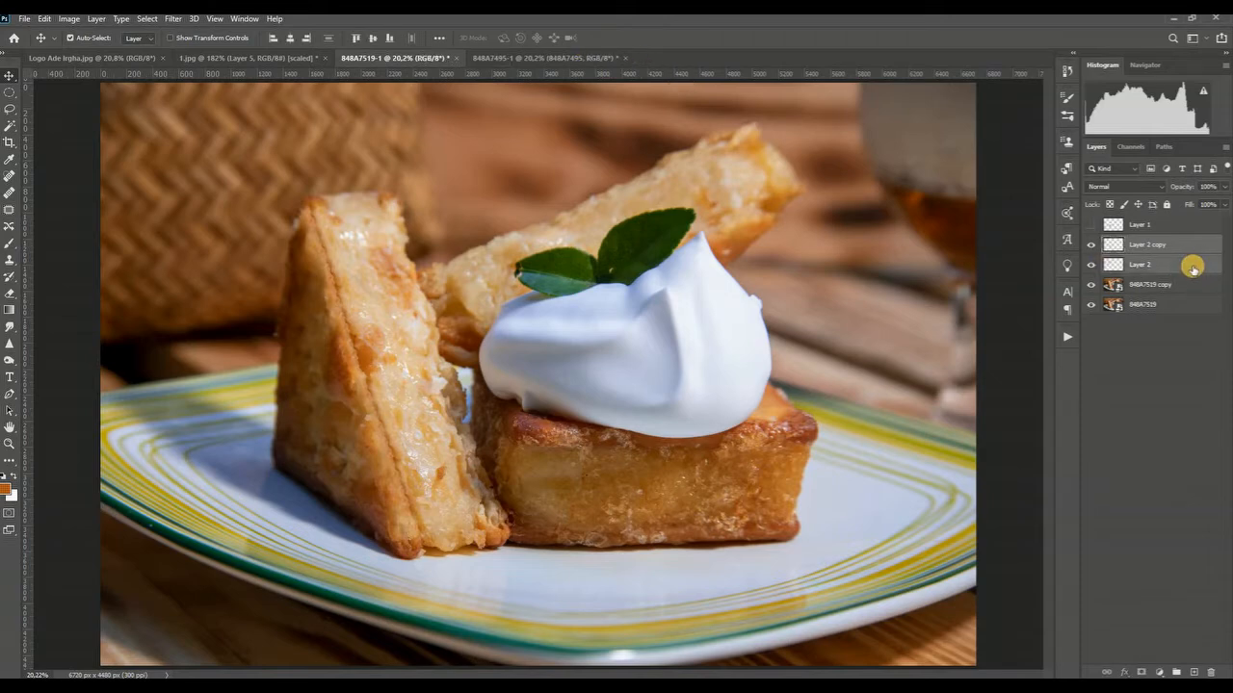
{"action": "key", "text": "ctrl+g"}
{"action": "left_click", "coordinate": [1092, 244]}
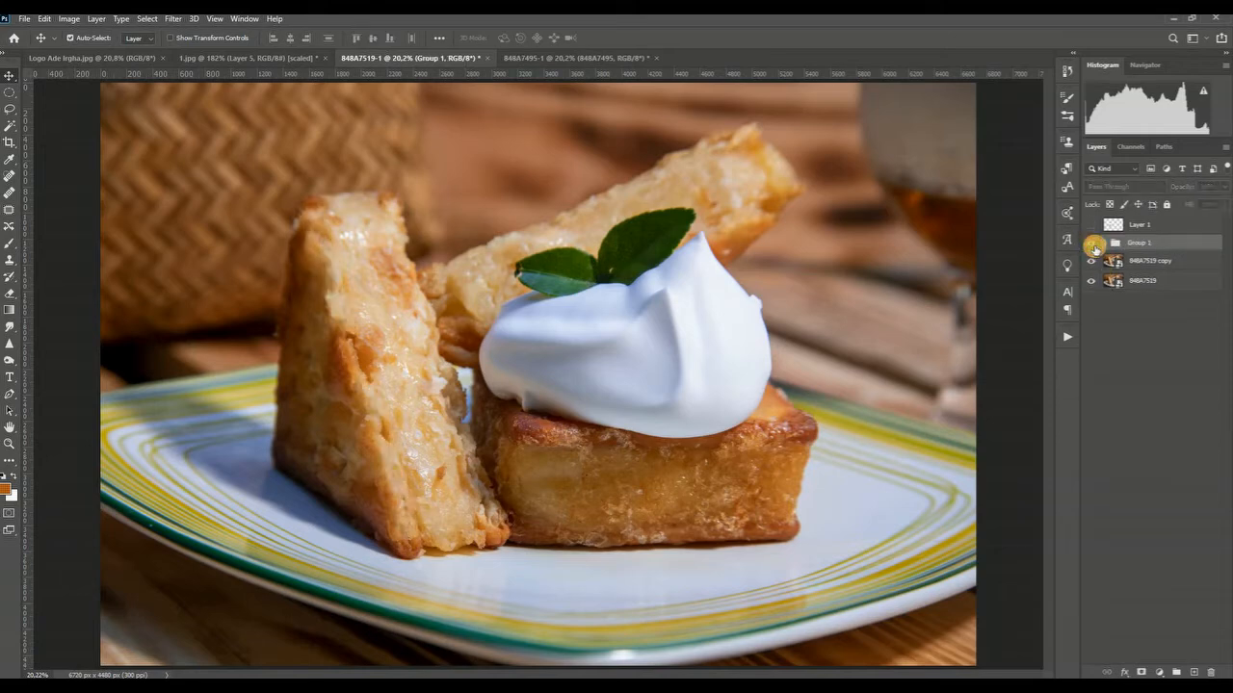
{"action": "left_click", "coordinate": [1091, 244]}
{"action": "left_click", "coordinate": [1091, 244]}
{"action": "left_click", "coordinate": [1093, 246]}
{"action": "left_click", "coordinate": [1093, 247]}
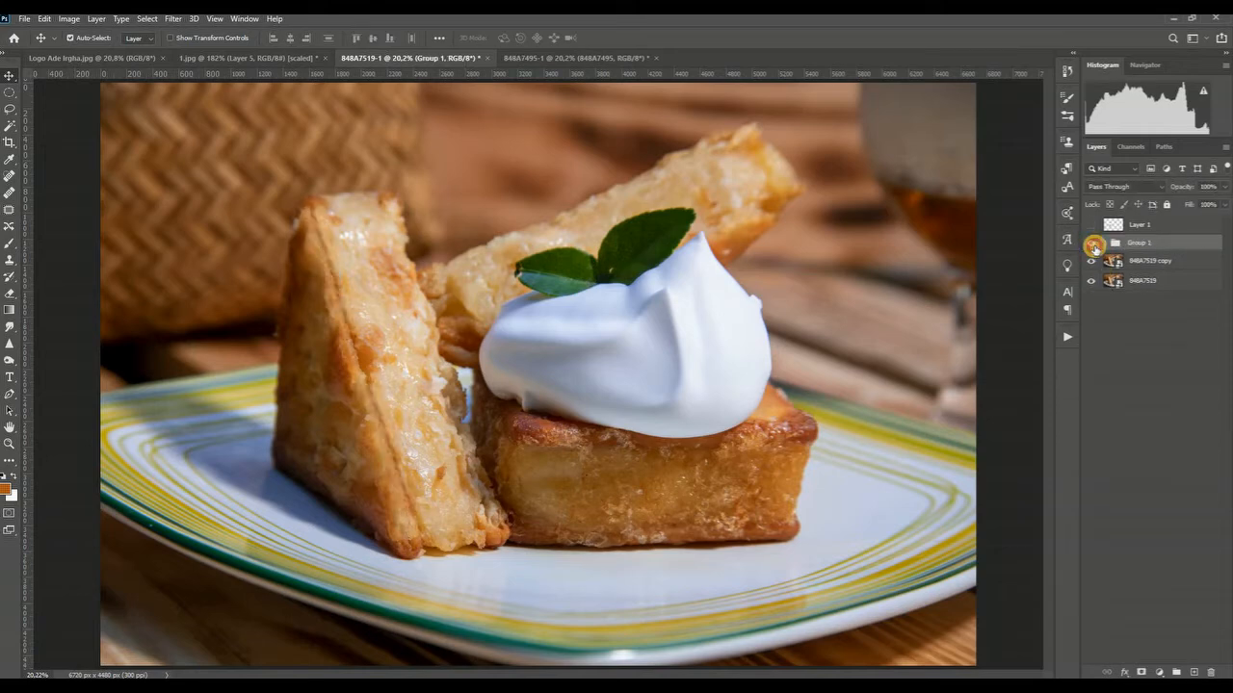
{"action": "left_click", "coordinate": [1094, 247]}
{"action": "left_click", "coordinate": [1093, 247]}
{"action": "left_click", "coordinate": [1093, 246]}
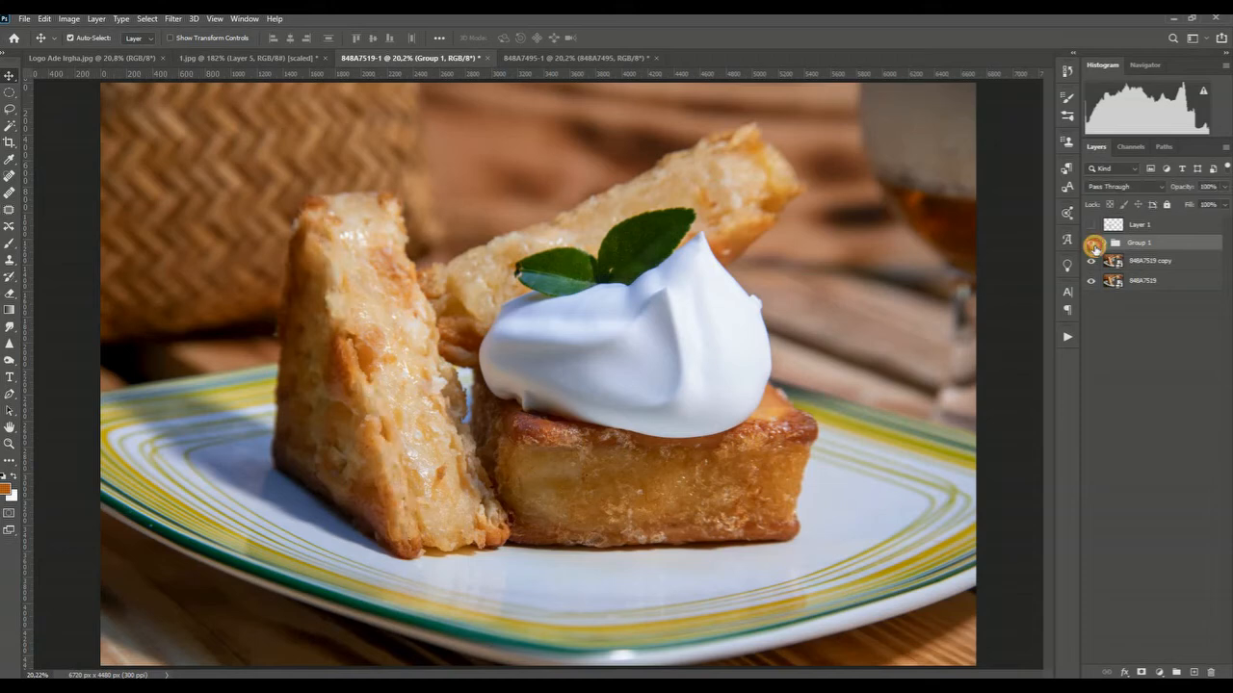
{"action": "left_click", "coordinate": [1093, 246]}
{"action": "left_click", "coordinate": [1093, 246]}
{"action": "left_click", "coordinate": [1093, 247]}
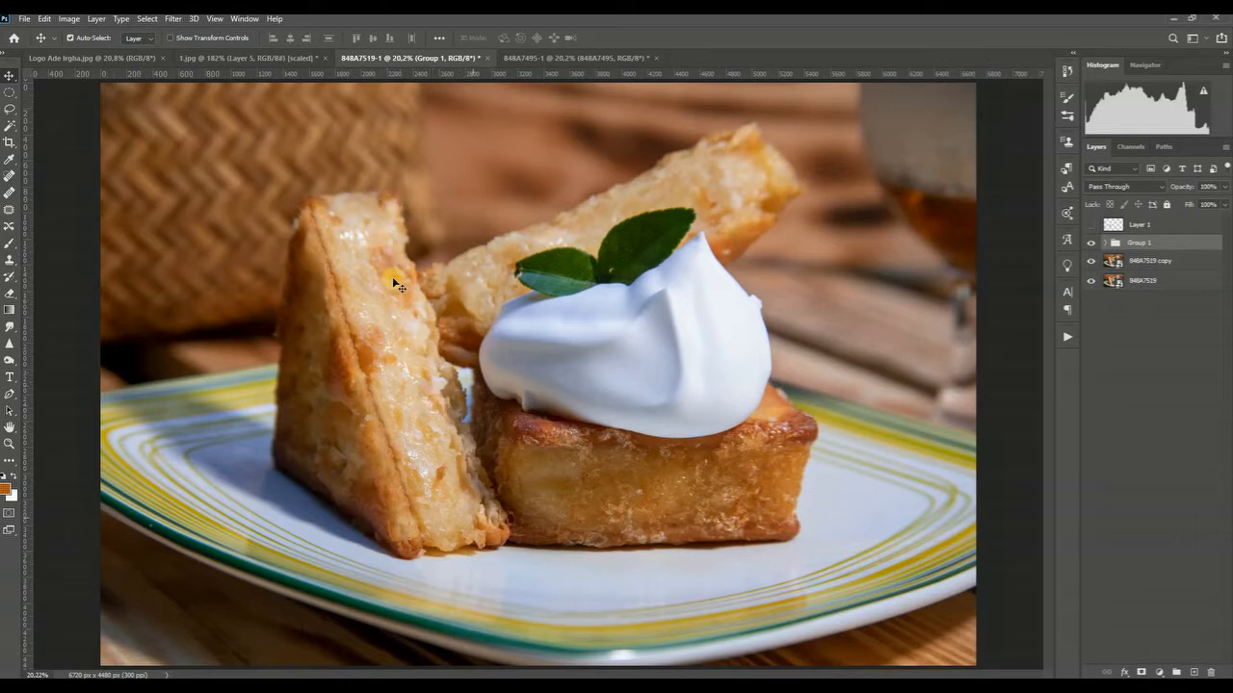
Try creating a new group from Group 1, undo it, and ungroup the two crust layers
{"action": "left_click", "coordinate": [1106, 242]}
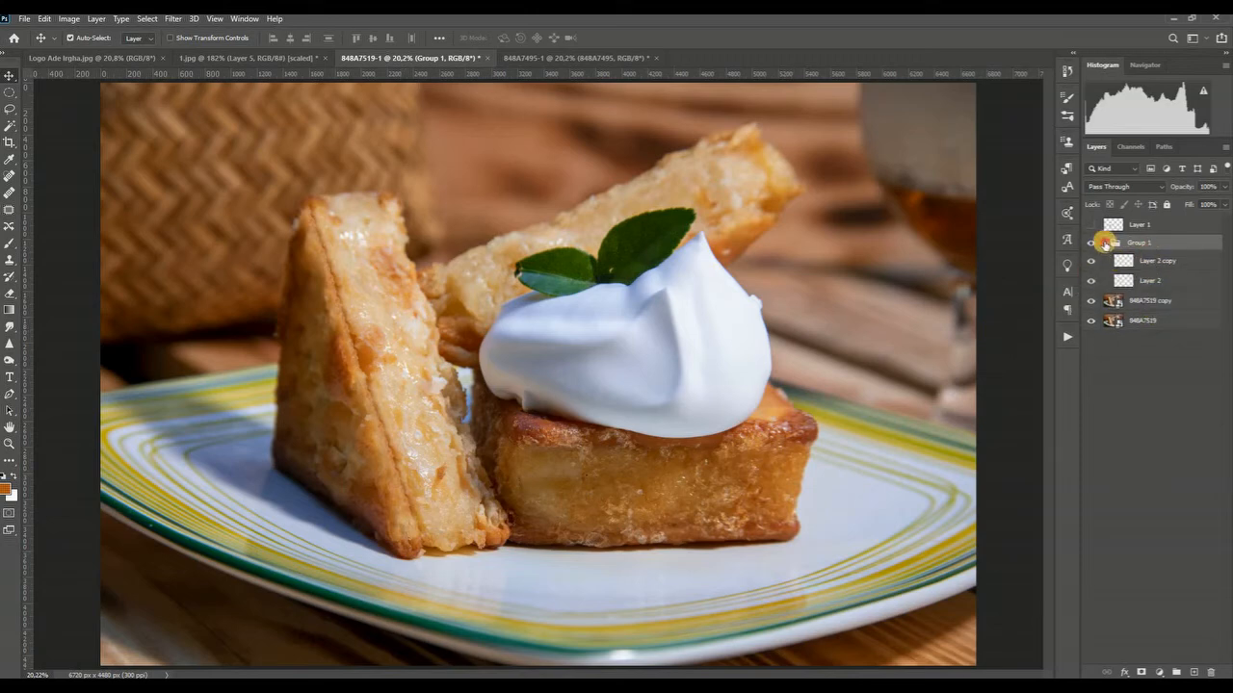
{"action": "right_click", "coordinate": [1167, 248]}
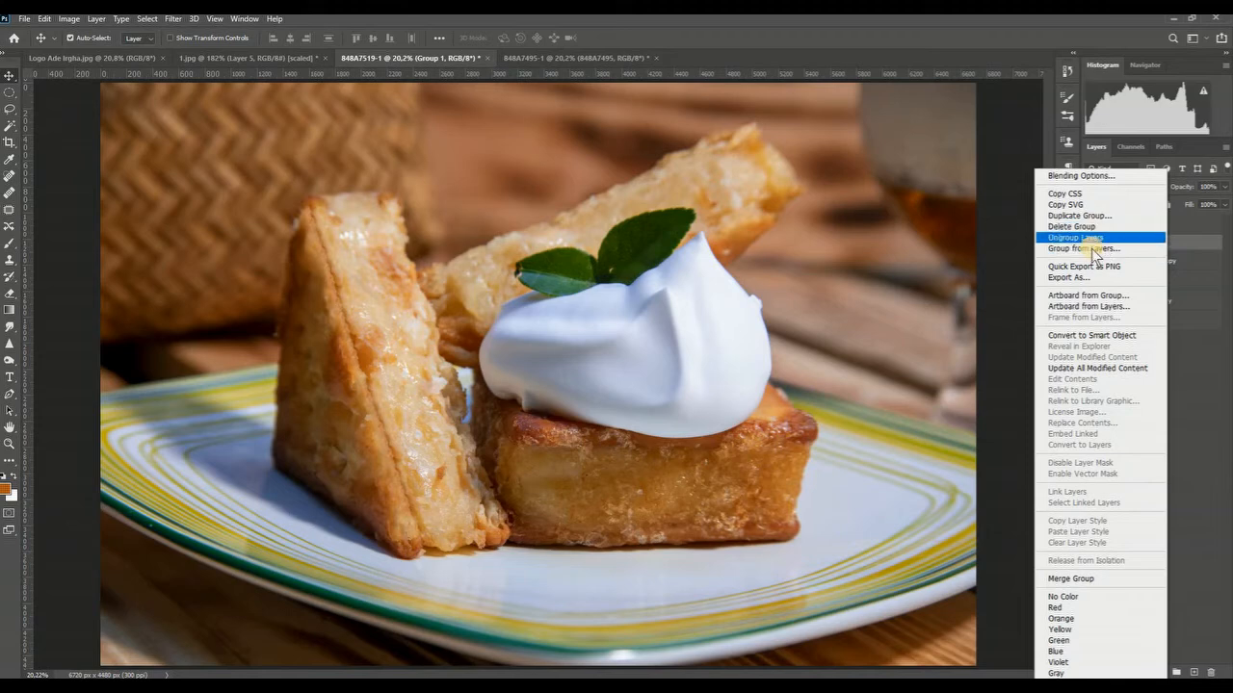
{"action": "left_click", "coordinate": [1093, 249]}
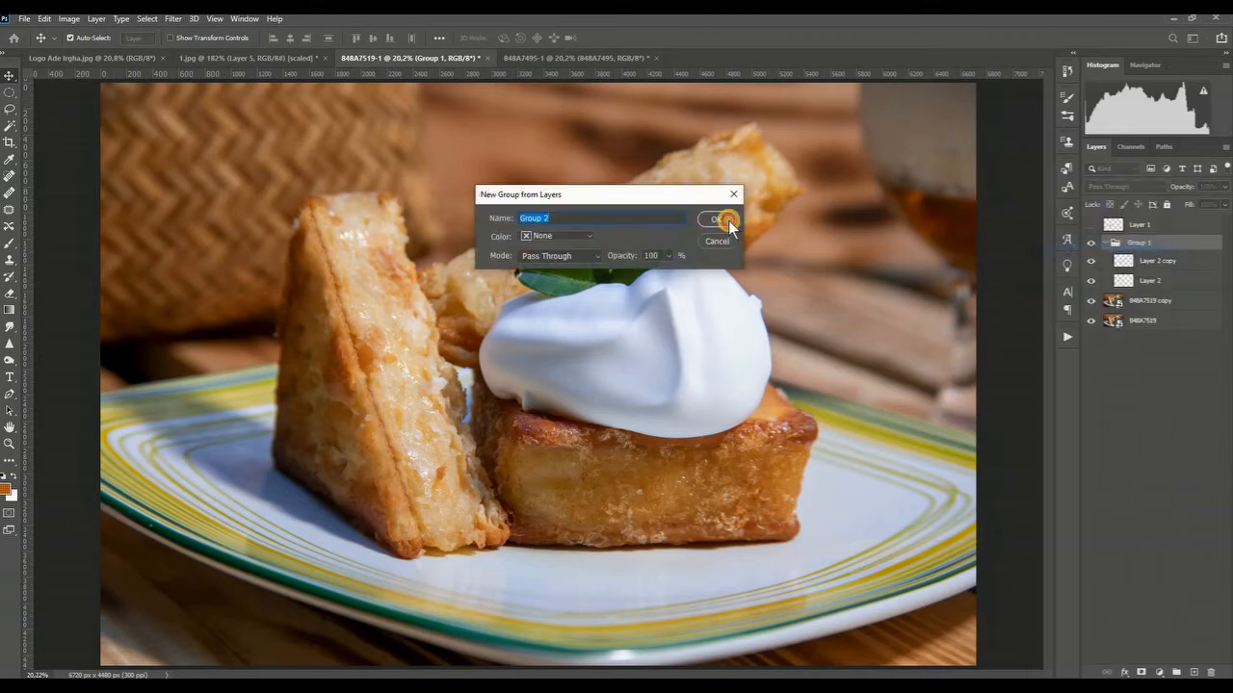
{"action": "left_click", "coordinate": [728, 221]}
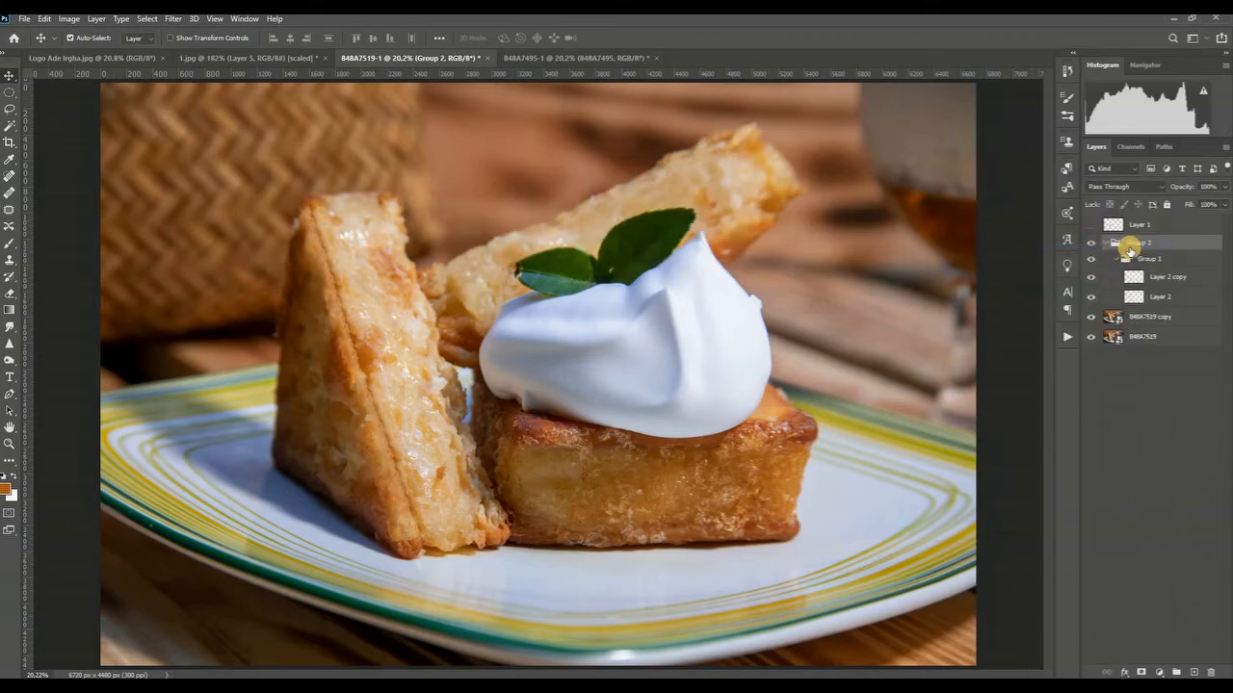
{"action": "key", "text": "ctrl+z"}
{"action": "right_click", "coordinate": [1152, 240]}
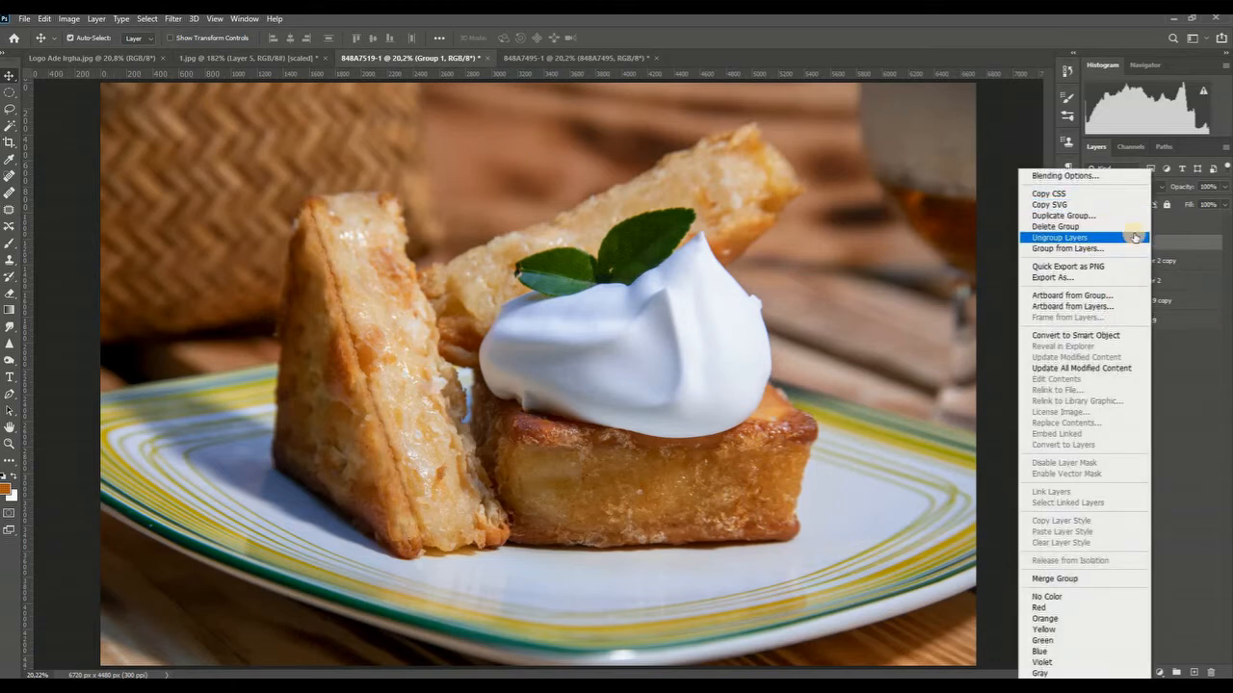
{"action": "left_click", "coordinate": [1084, 238]}
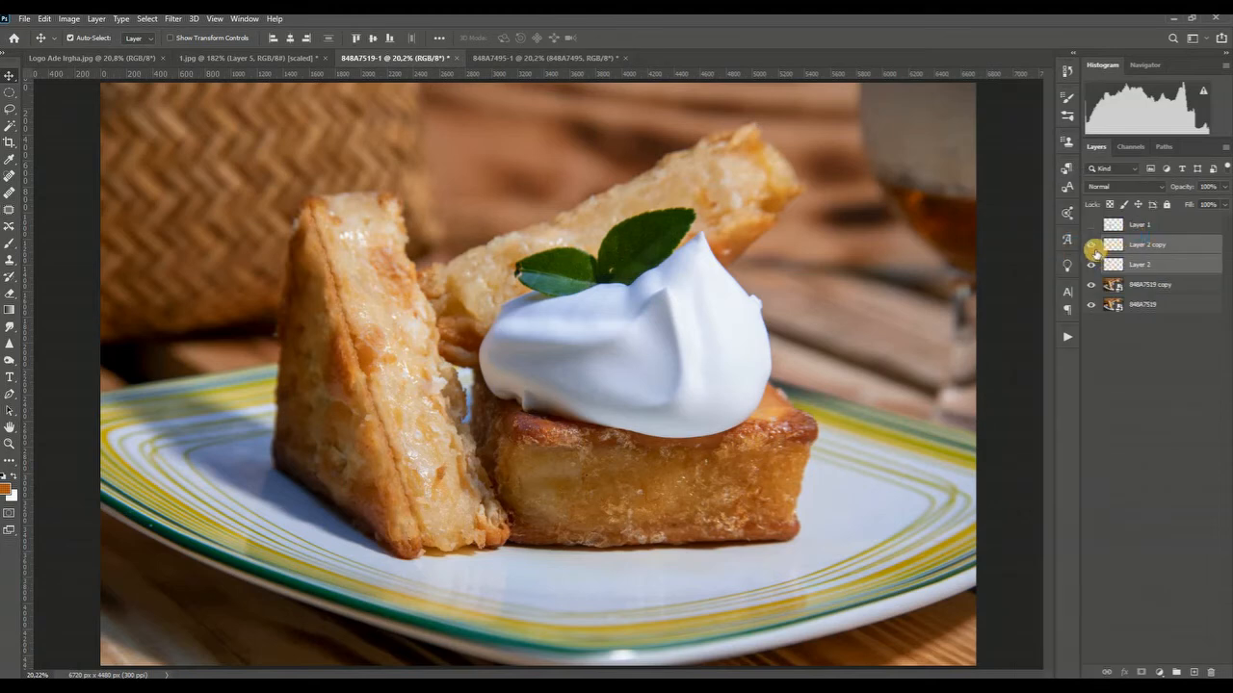
Compare the slice with and without each of the two crust layers individually
{"action": "left_click", "coordinate": [1092, 247]}
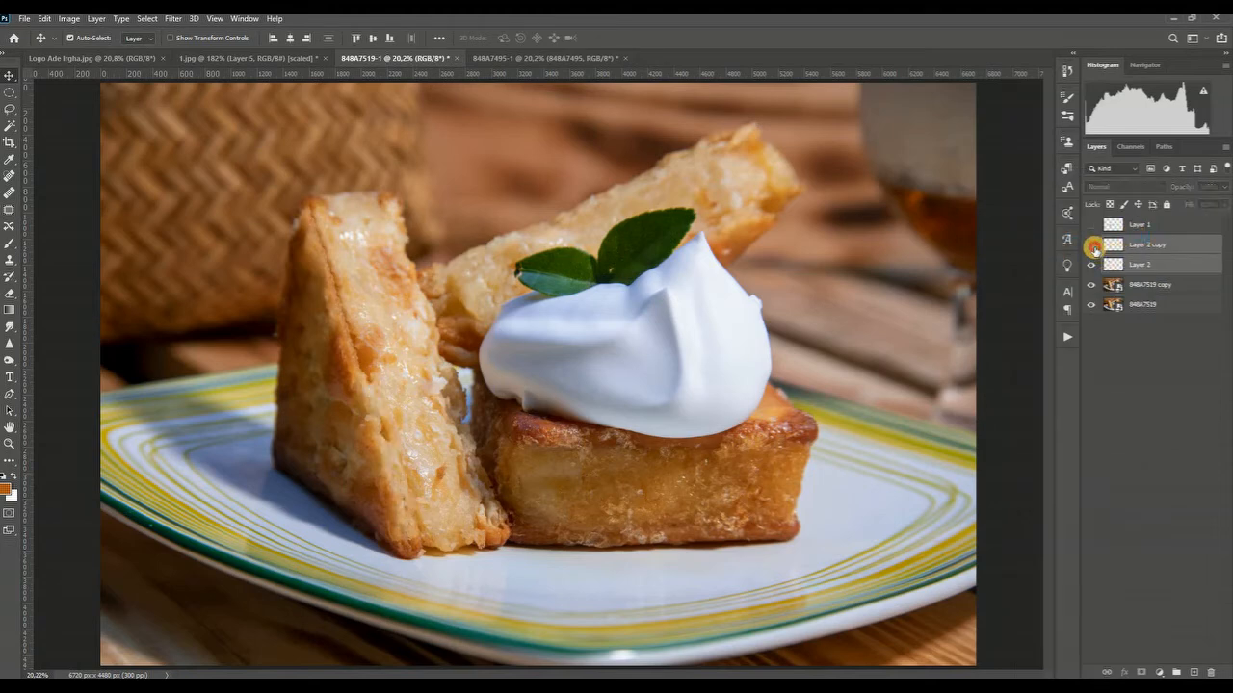
{"action": "left_click", "coordinate": [1092, 247]}
{"action": "left_click", "coordinate": [1092, 267]}
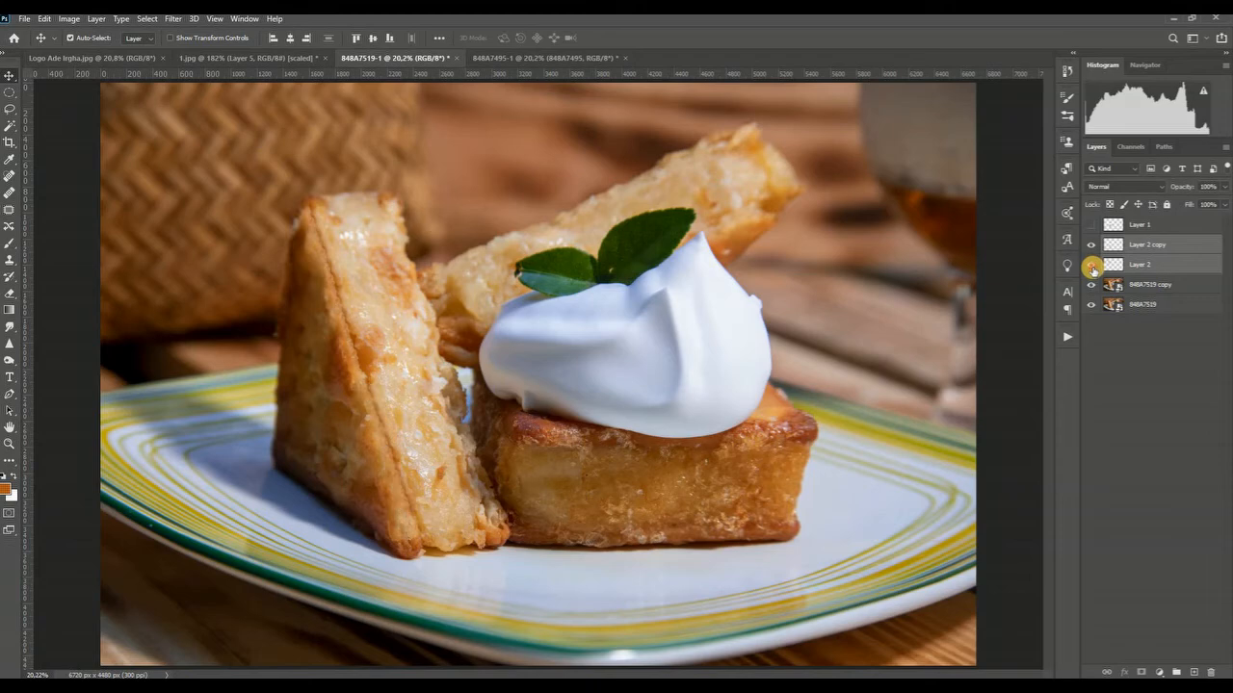
{"action": "left_click", "coordinate": [1093, 268]}
Merge Layer 2 copy and Layer 2 into a single crust layer
{"action": "left_click", "coordinate": [1176, 242]}
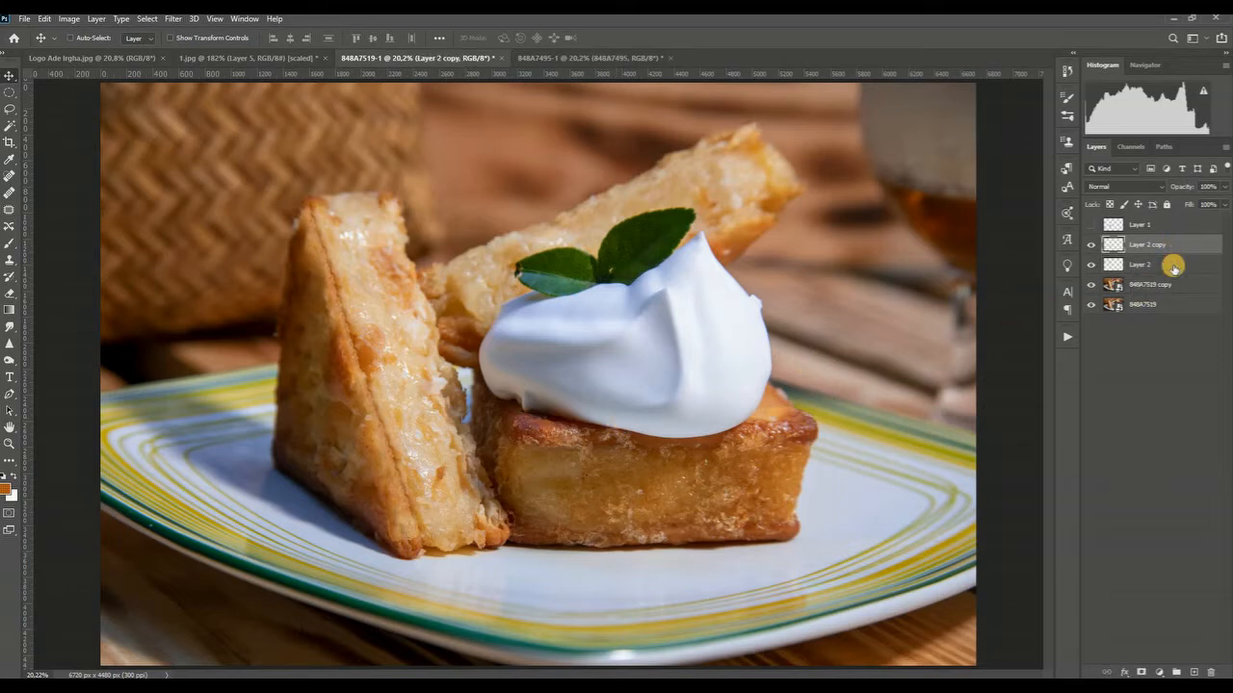
{"action": "left_click", "coordinate": [1174, 268], "text": "shift"}
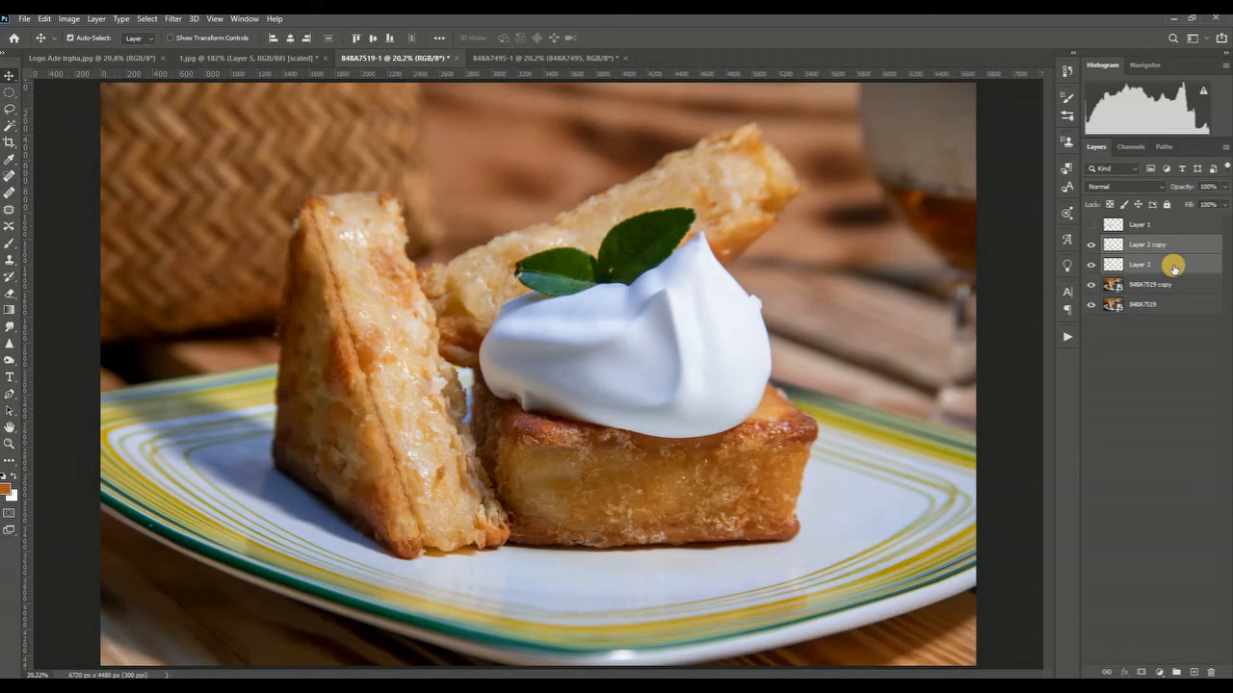
{"action": "key", "text": "ctrl+e"}
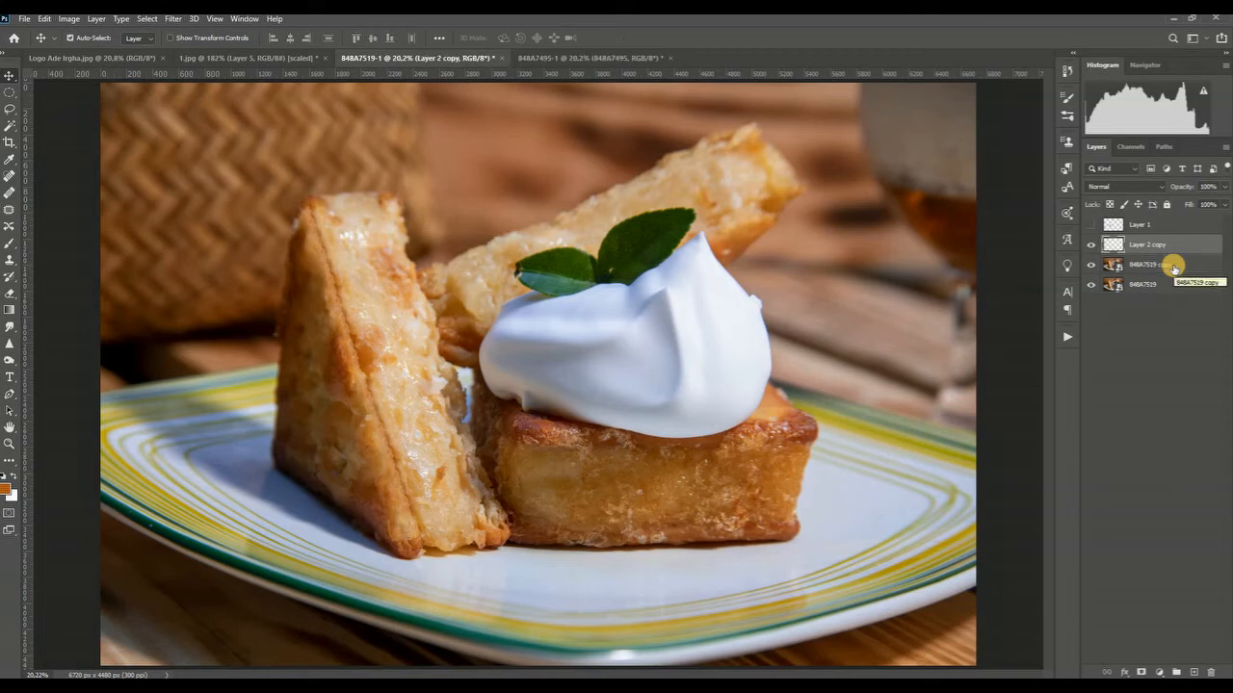
Compare the front slice with and without the merged crust layer
{"action": "left_click", "coordinate": [1091, 244]}
{"action": "left_click", "coordinate": [1090, 244]}
{"action": "left_click", "coordinate": [1090, 244]}
{"action": "left_click", "coordinate": [1090, 244]}
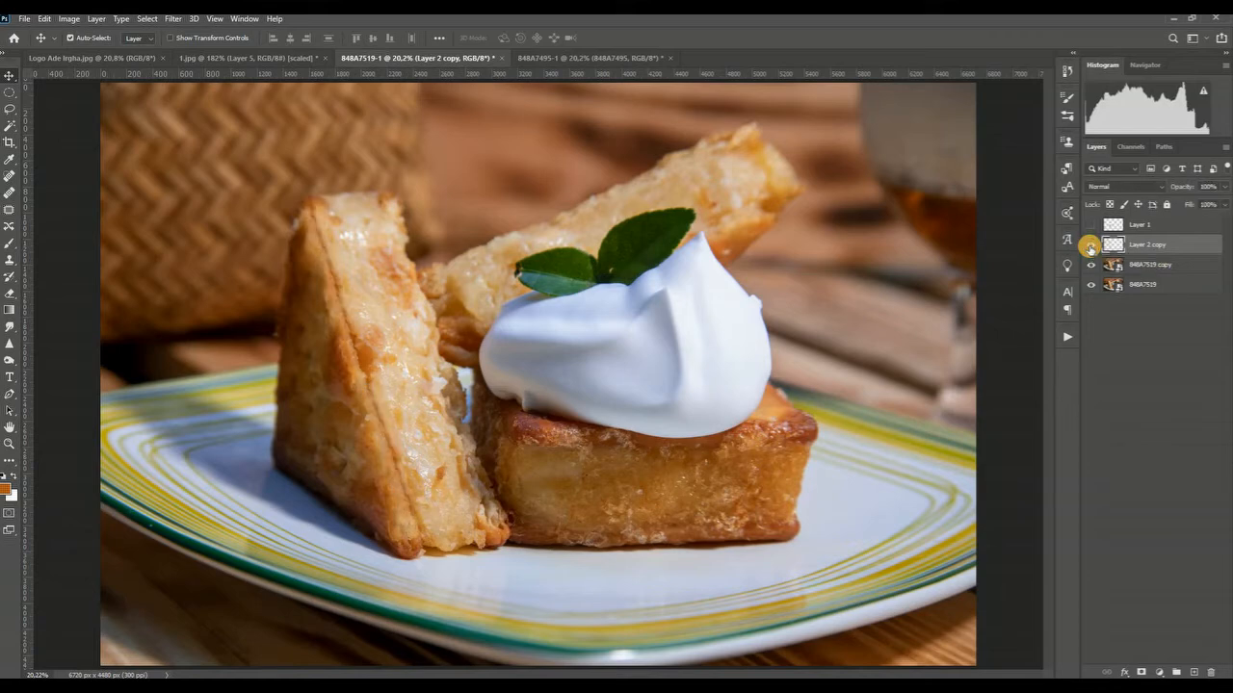
{"action": "left_click", "coordinate": [1090, 244]}
{"action": "left_click", "coordinate": [1091, 245]}
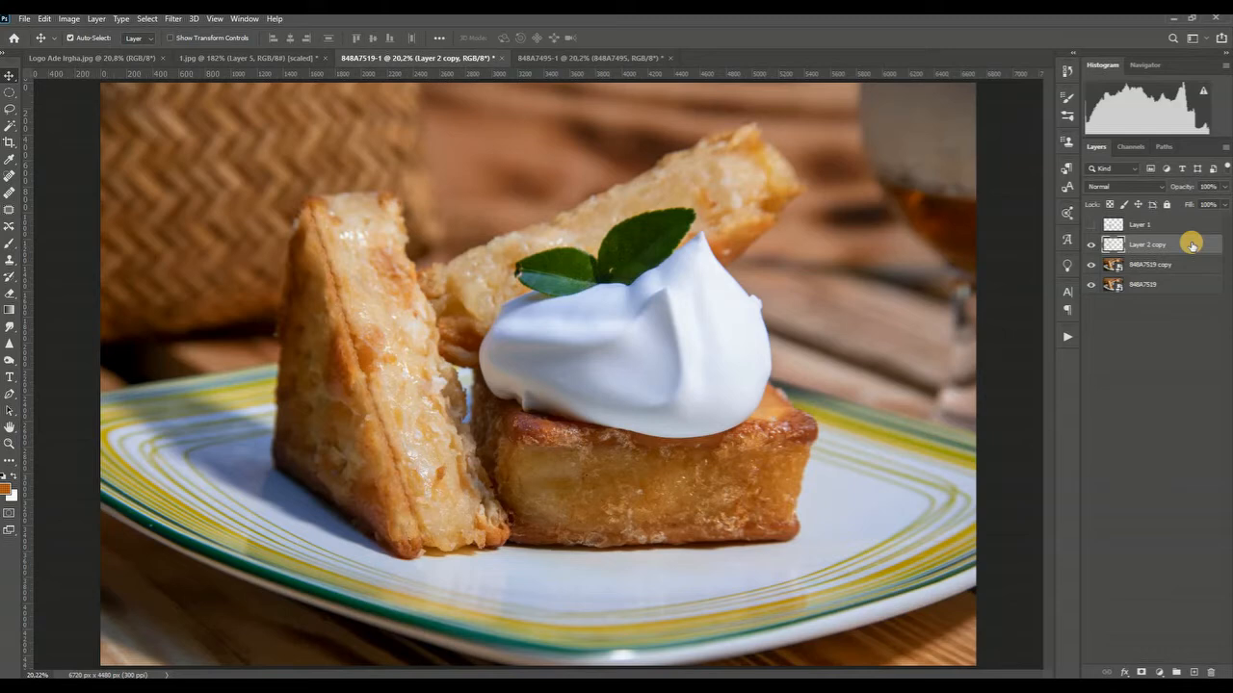
Duplicate the merged crust layer and move the copy sideways across the front slice's cut face with Free Transform
{"action": "left_click_drag", "start_coordinate": [1192, 244], "coordinate": [1193, 671]}
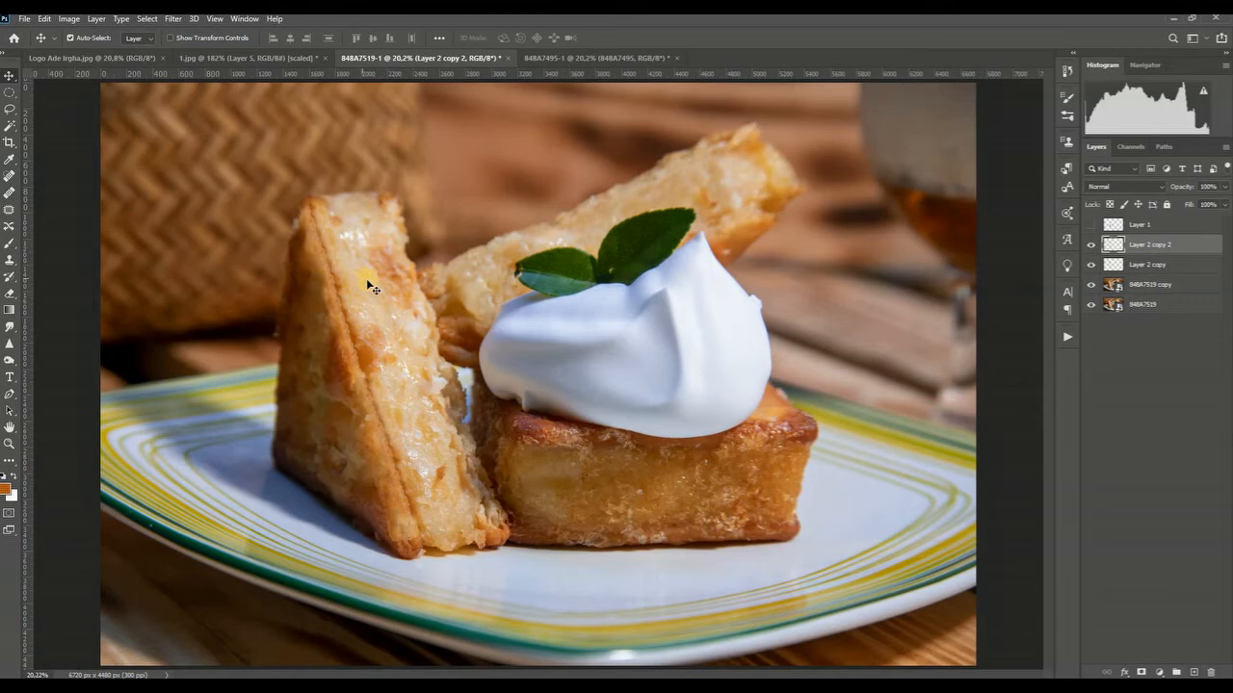
{"action": "left_click_drag", "start_coordinate": [359, 376], "coordinate": [389, 353]}
{"action": "key", "text": "ctrl+z"}
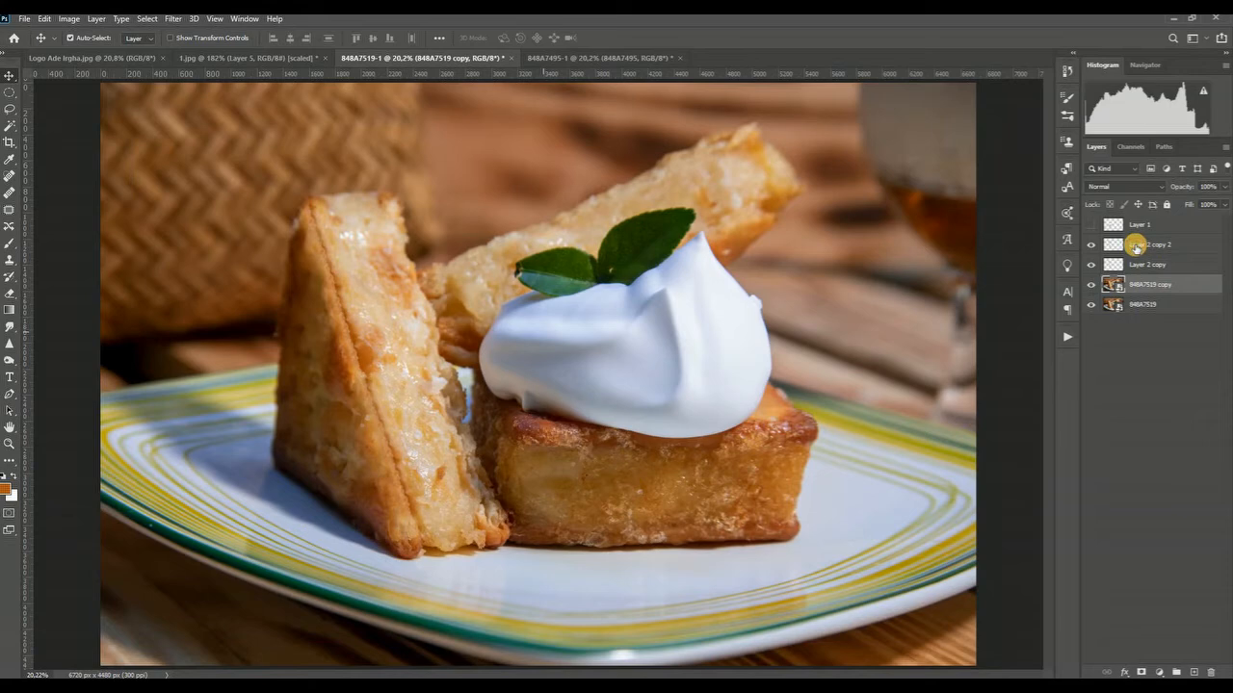
{"action": "left_click", "coordinate": [1136, 246]}
{"action": "key", "text": "ctrl+t"}
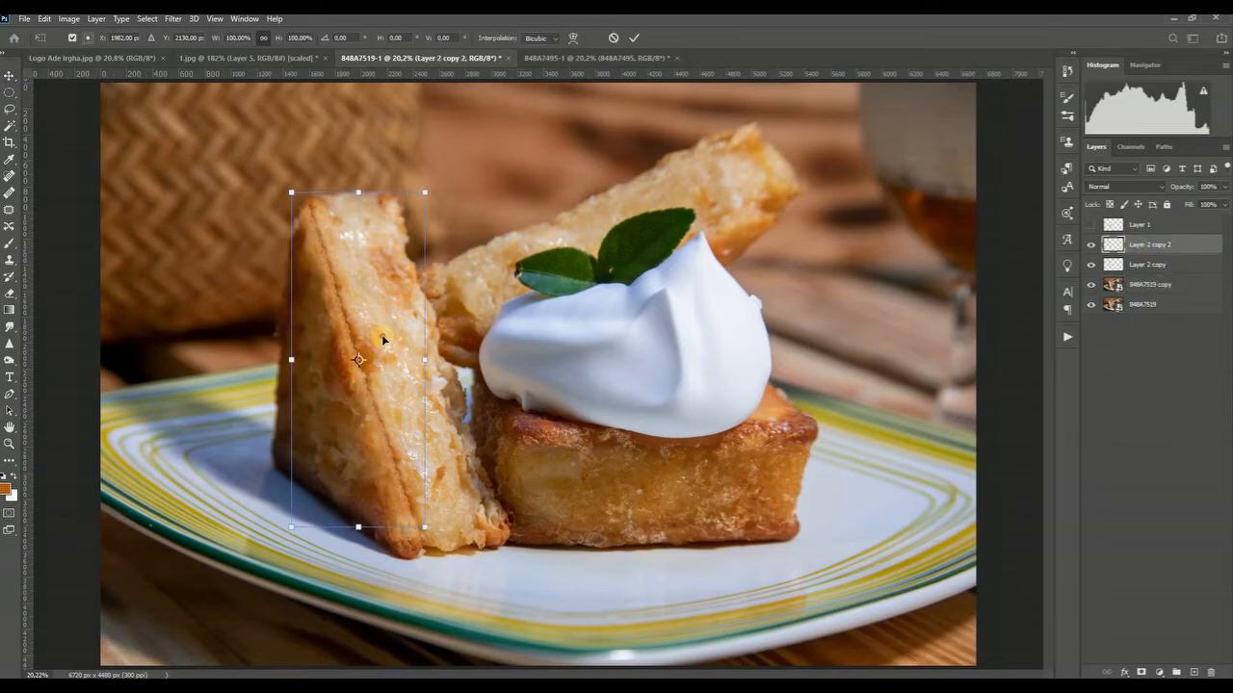
{"action": "left_click_drag", "start_coordinate": [376, 337], "coordinate": [427, 341]}
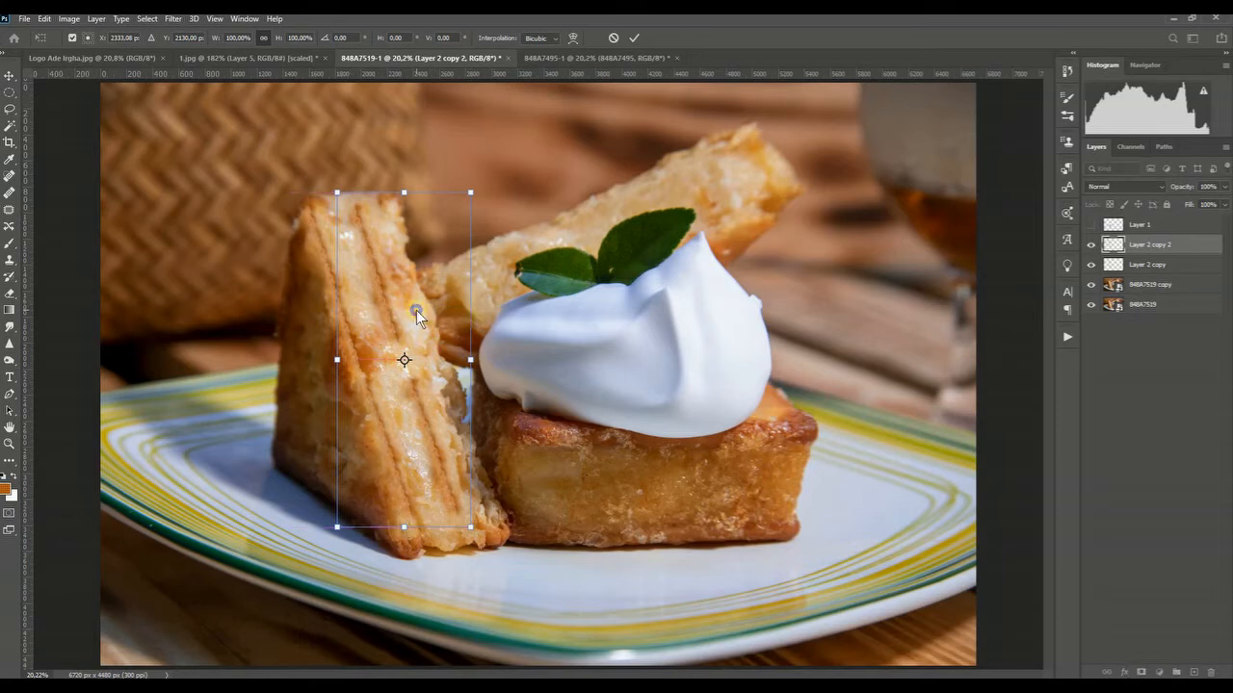
Flip the crust copy horizontally, move its pivot to the slice's upper corner, and rotate it to 144.3° along the slice's inner edge
{"action": "right_click", "coordinate": [416, 311]}
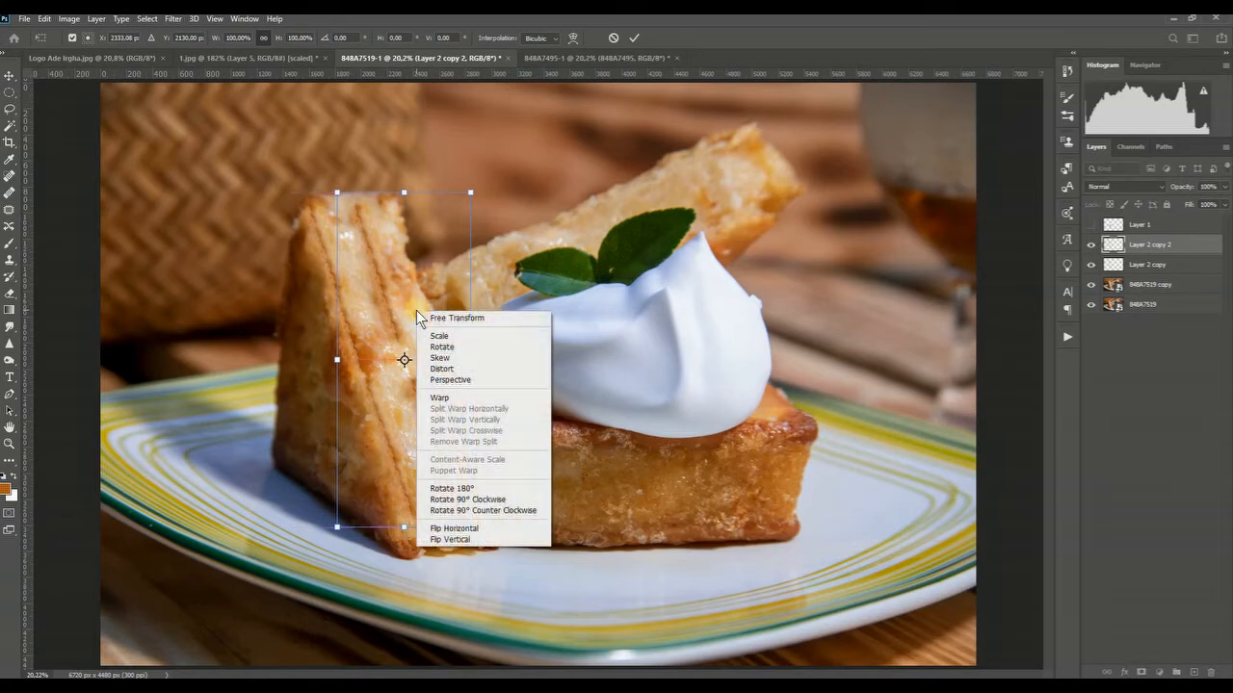
{"action": "left_click", "coordinate": [460, 528]}
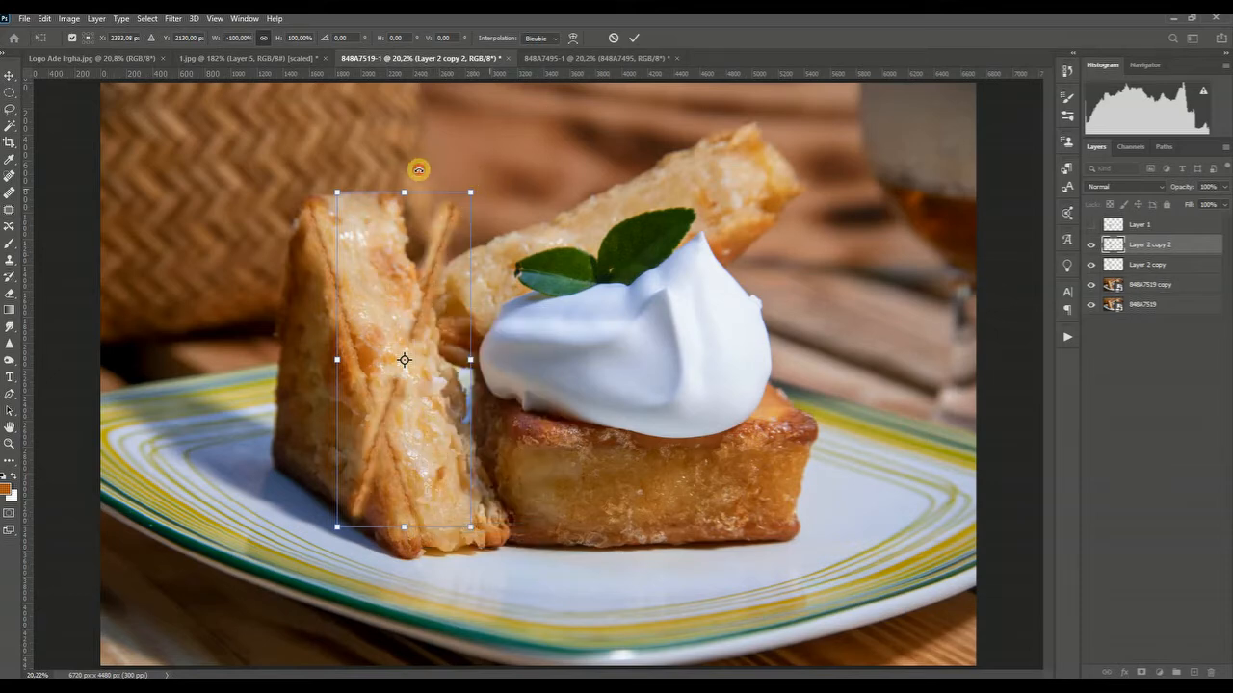
{"action": "left_click_drag", "start_coordinate": [419, 170], "coordinate": [387, 198]}
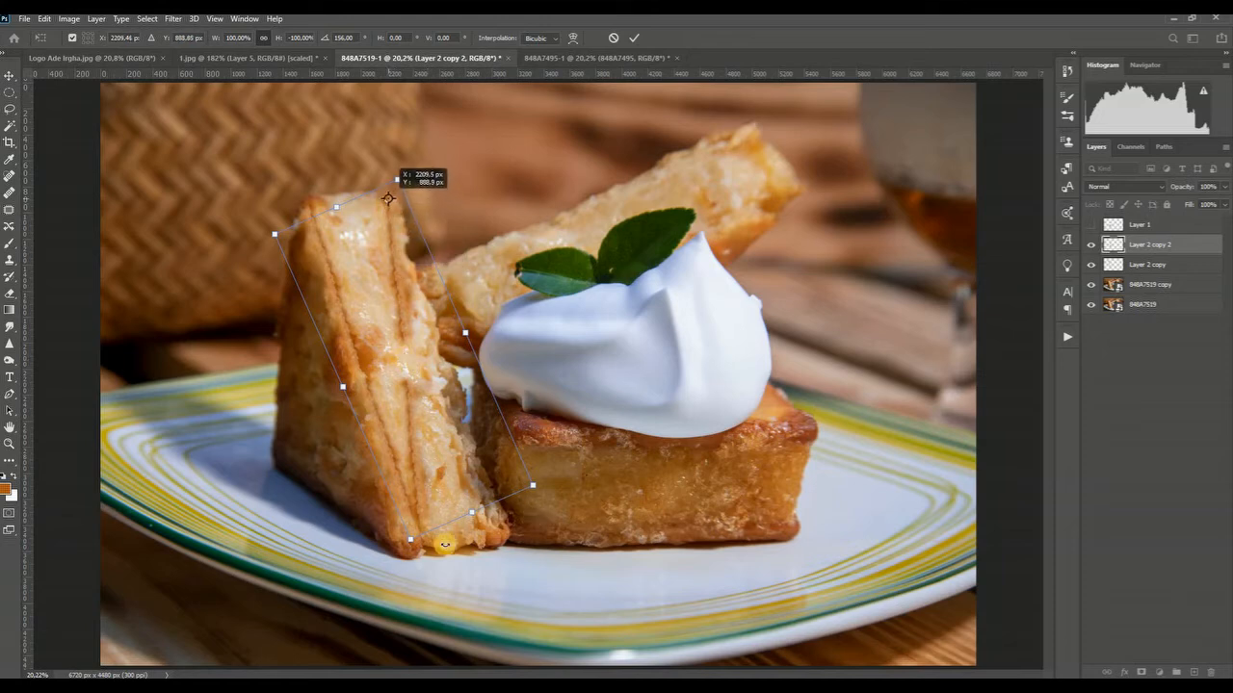
{"action": "left_click_drag", "start_coordinate": [409, 548], "coordinate": [489, 566]}
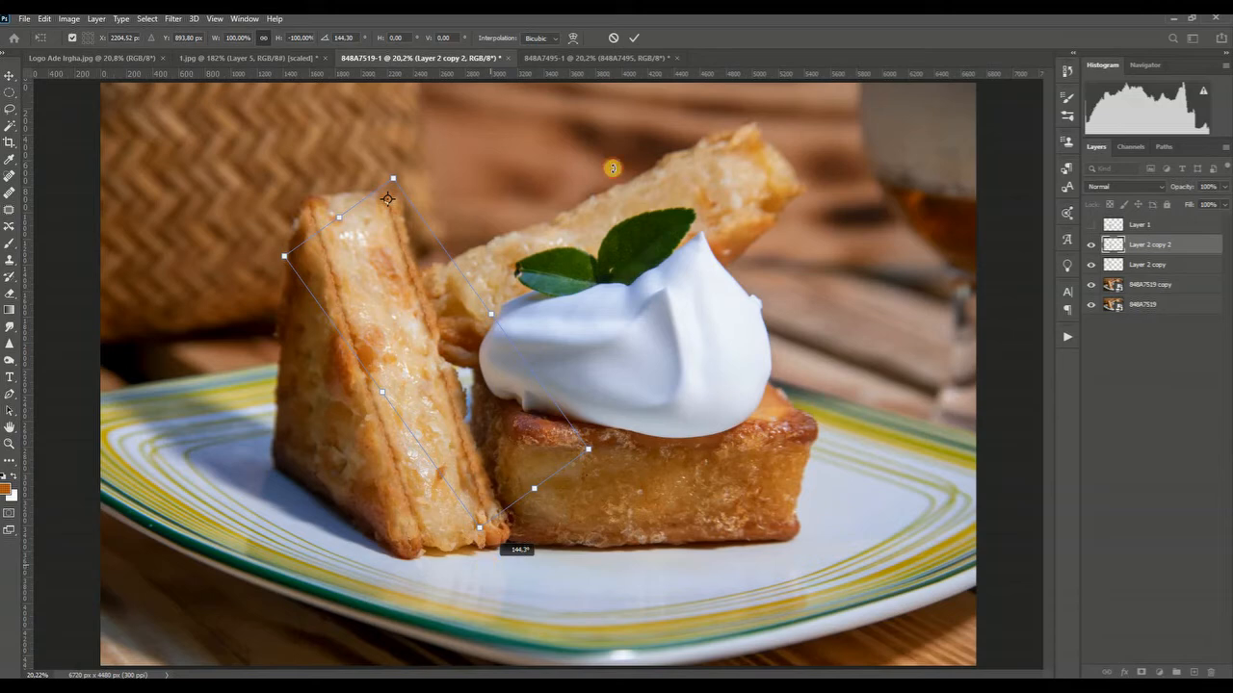
{"action": "key", "text": "Return"}
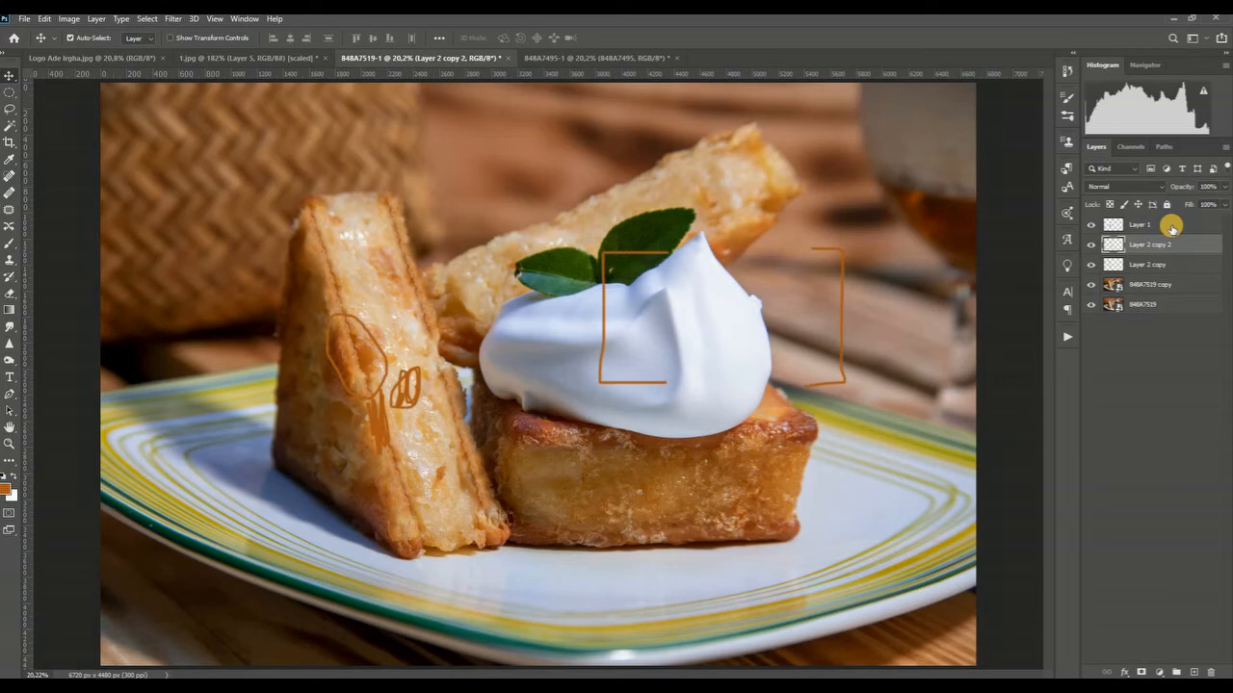
Replace the annotation layer with an empty one, brush marks around the gap beside the front slice's inner edge, and hide them
{"action": "mouse_move", "coordinate": [1171, 228]}
{"action": "left_mouse_down"}
{"action": "mouse_move", "coordinate": [1213, 672]}
{"action": "mouse_move", "coordinate": [1197, 672]}
{"action": "left_mouse_up"}
{"action": "left_click", "coordinate": [9, 242]}
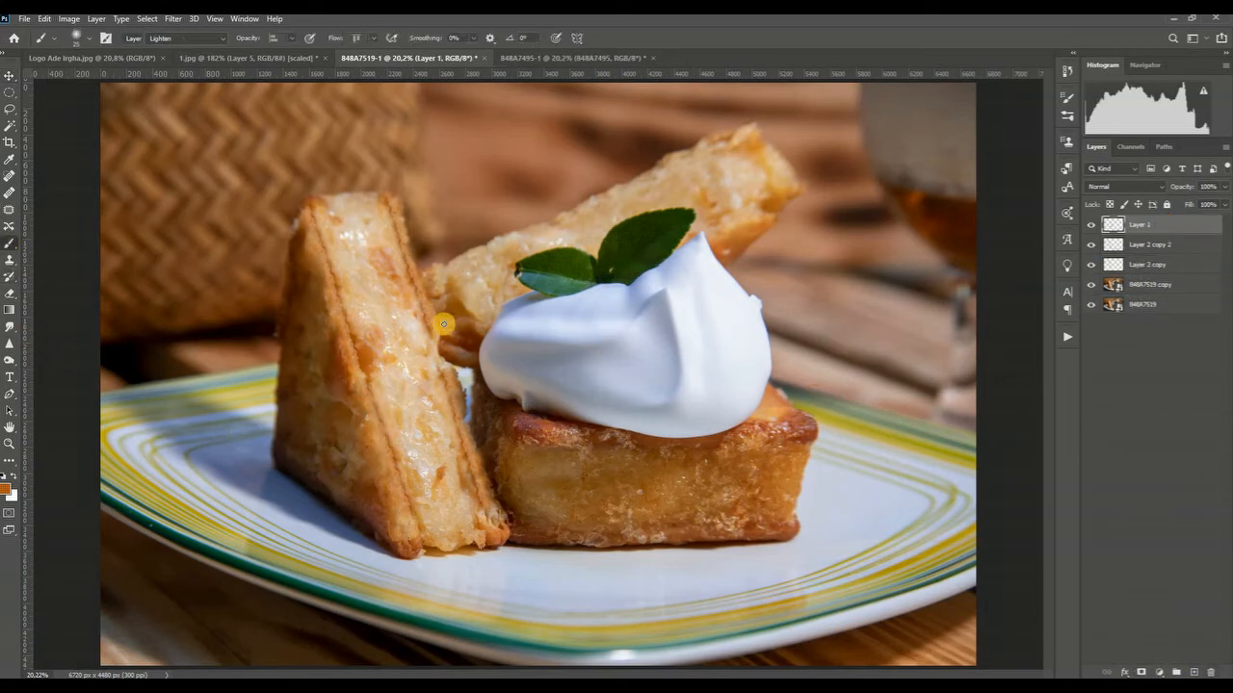
{"action": "left_click_drag", "start_coordinate": [445, 327], "coordinate": [427, 374]}
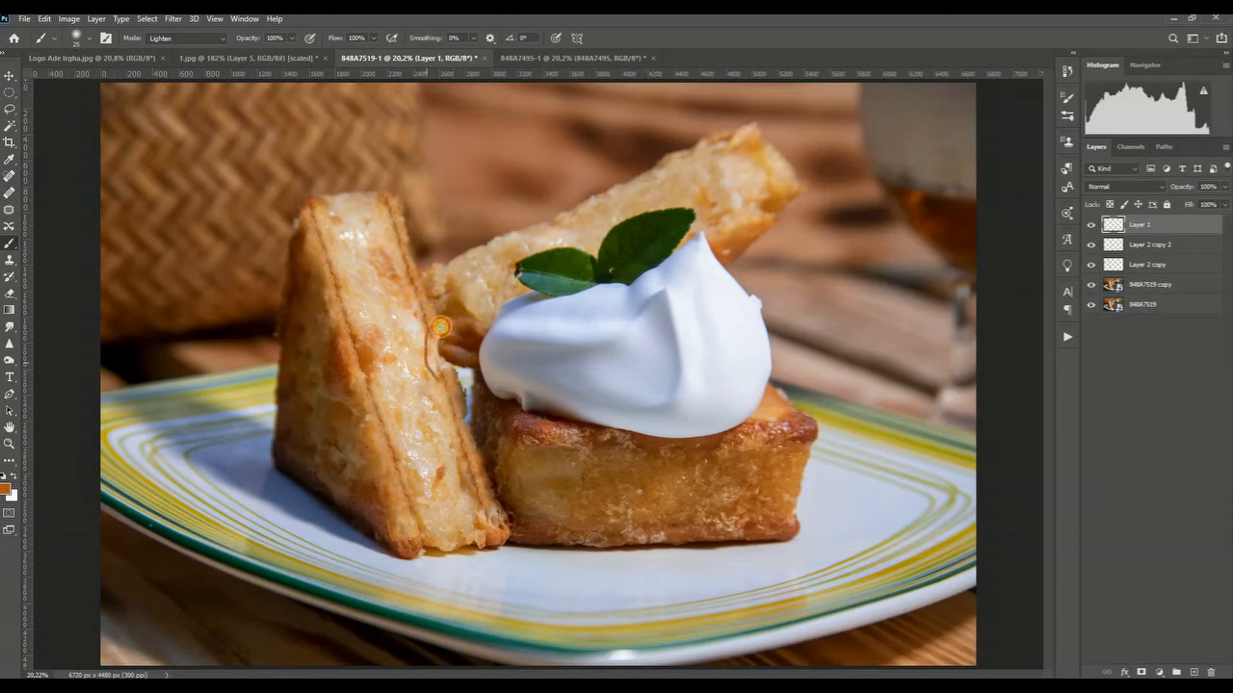
{"action": "left_click_drag", "start_coordinate": [440, 327], "coordinate": [441, 327]}
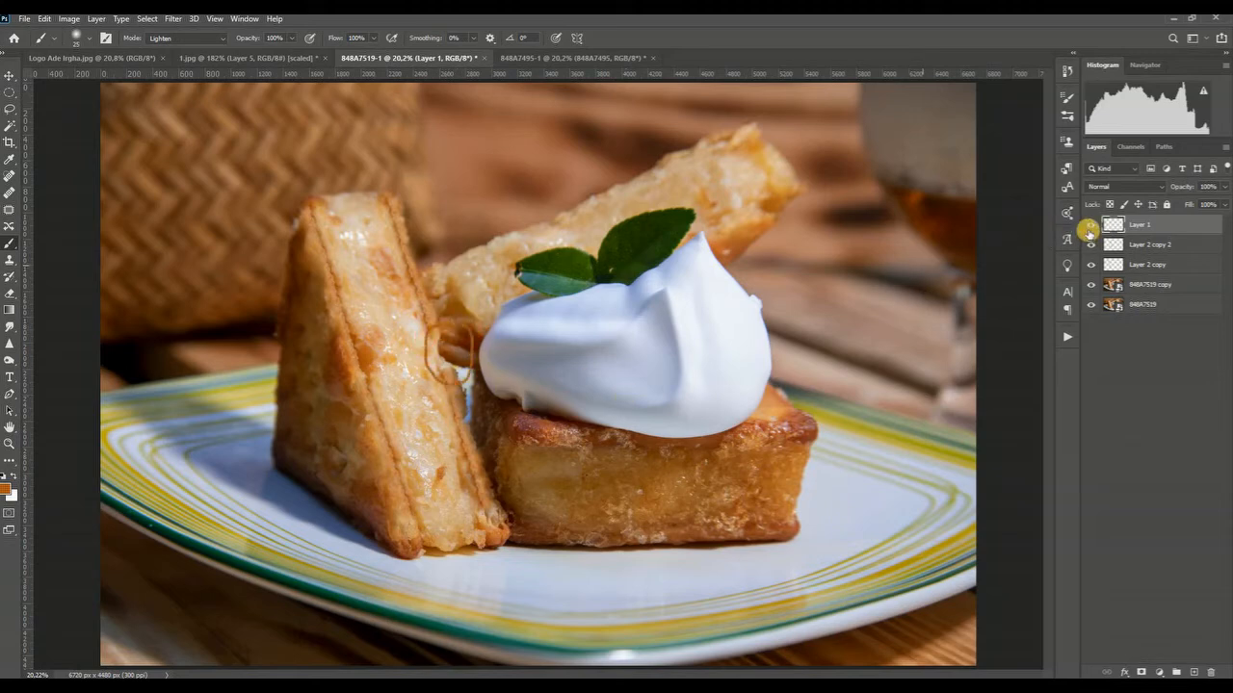
{"action": "left_click", "coordinate": [1090, 227]}
Add an empty layer above the rotated crust copy and Clone Stamp the front slice's inner crust edge with a 175 px brush
{"action": "left_click", "coordinate": [1179, 247]}
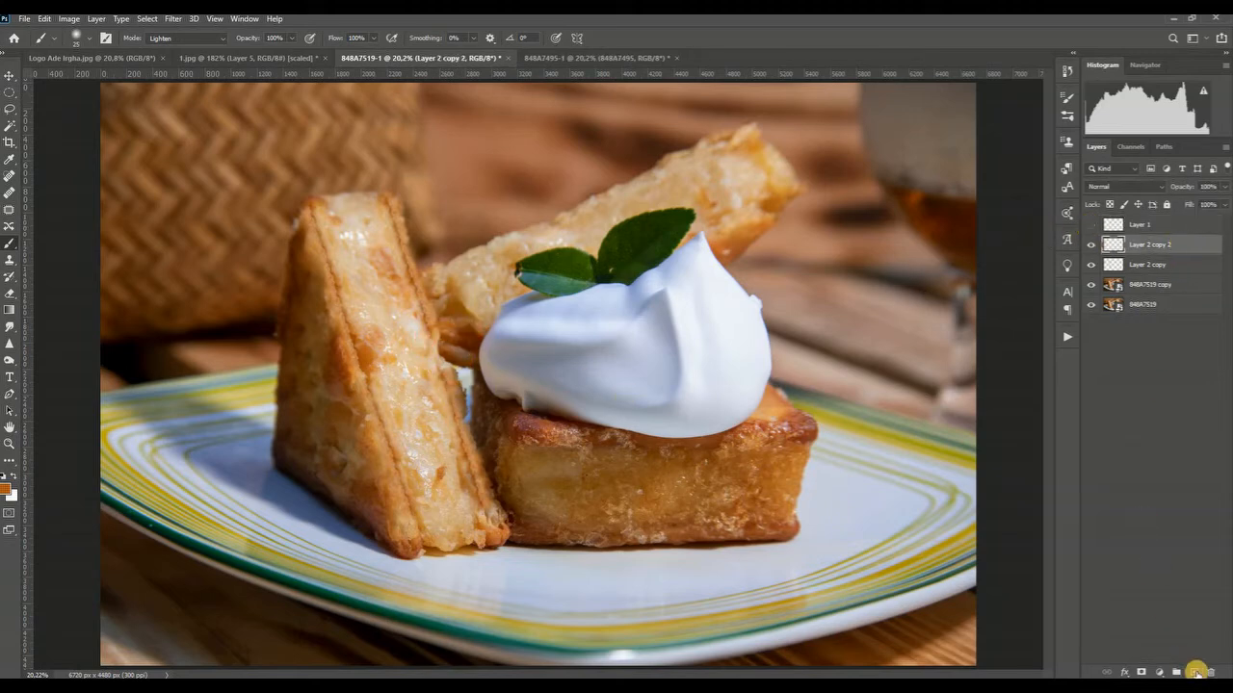
{"action": "left_click", "coordinate": [1194, 671]}
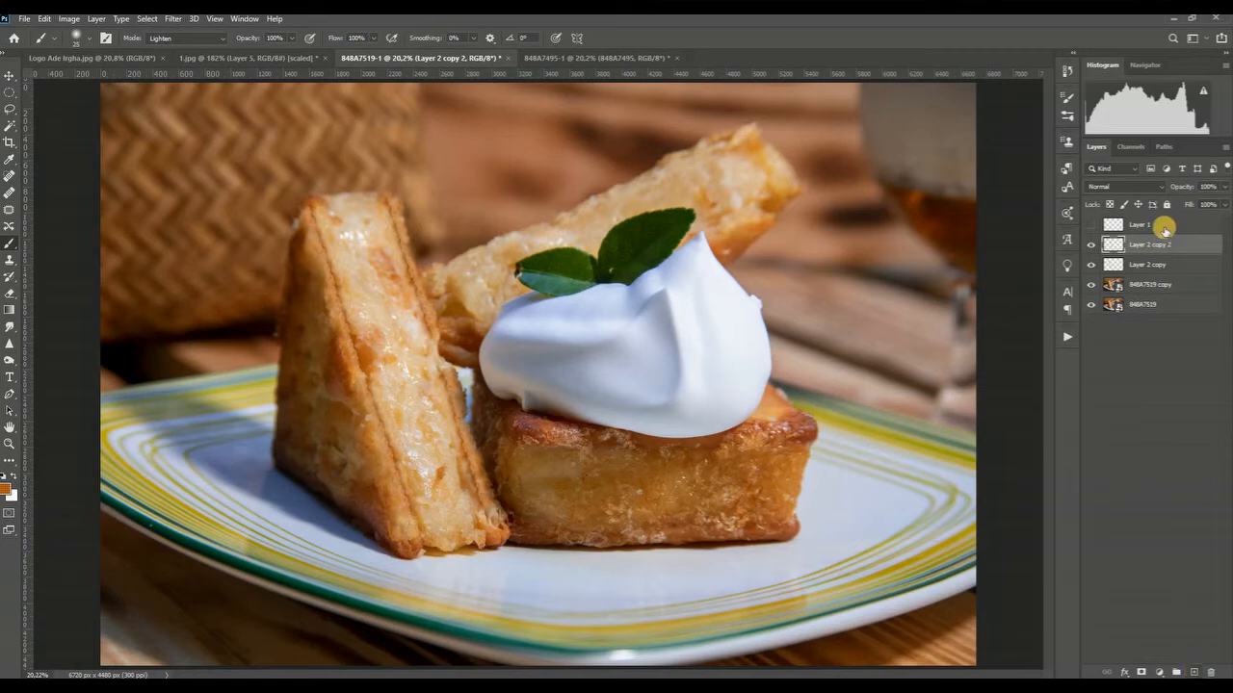
{"action": "left_click", "coordinate": [9, 260]}
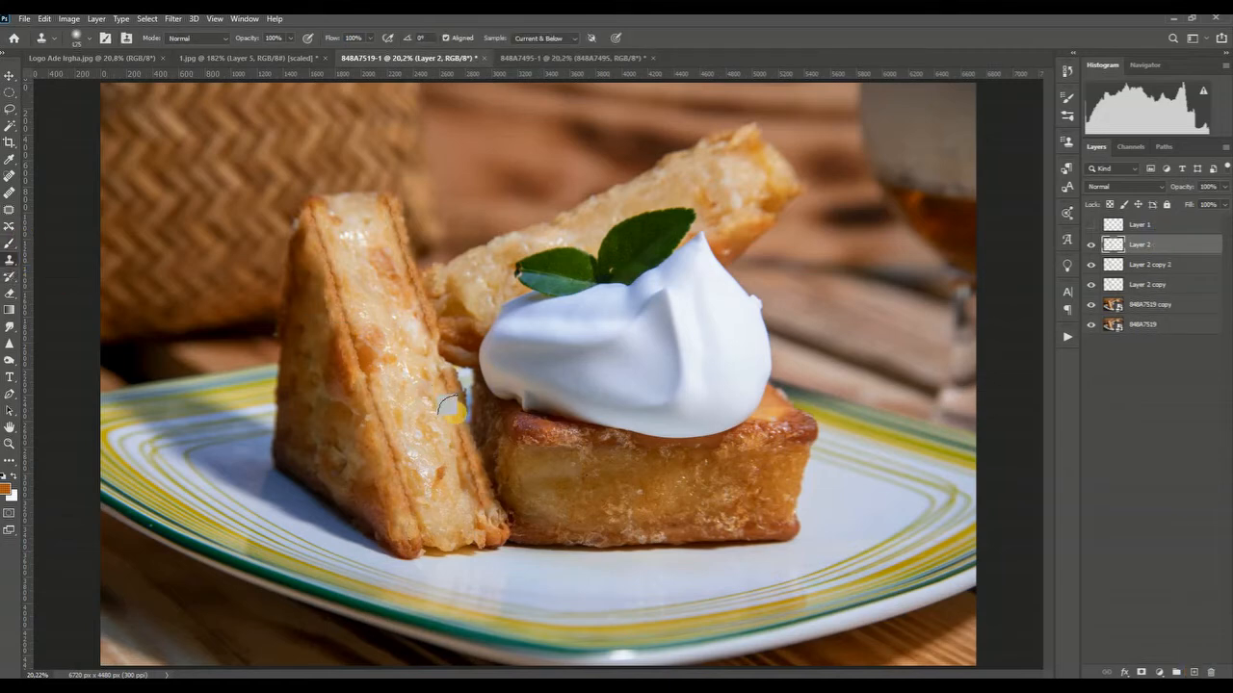
{"action": "key", "text": "bracketright"}
{"action": "key", "text": "bracketright"}
{"action": "left_click", "coordinate": [425, 314], "text": "alt"}
{"action": "left_click_drag", "start_coordinate": [426, 335], "coordinate": [436, 361]}
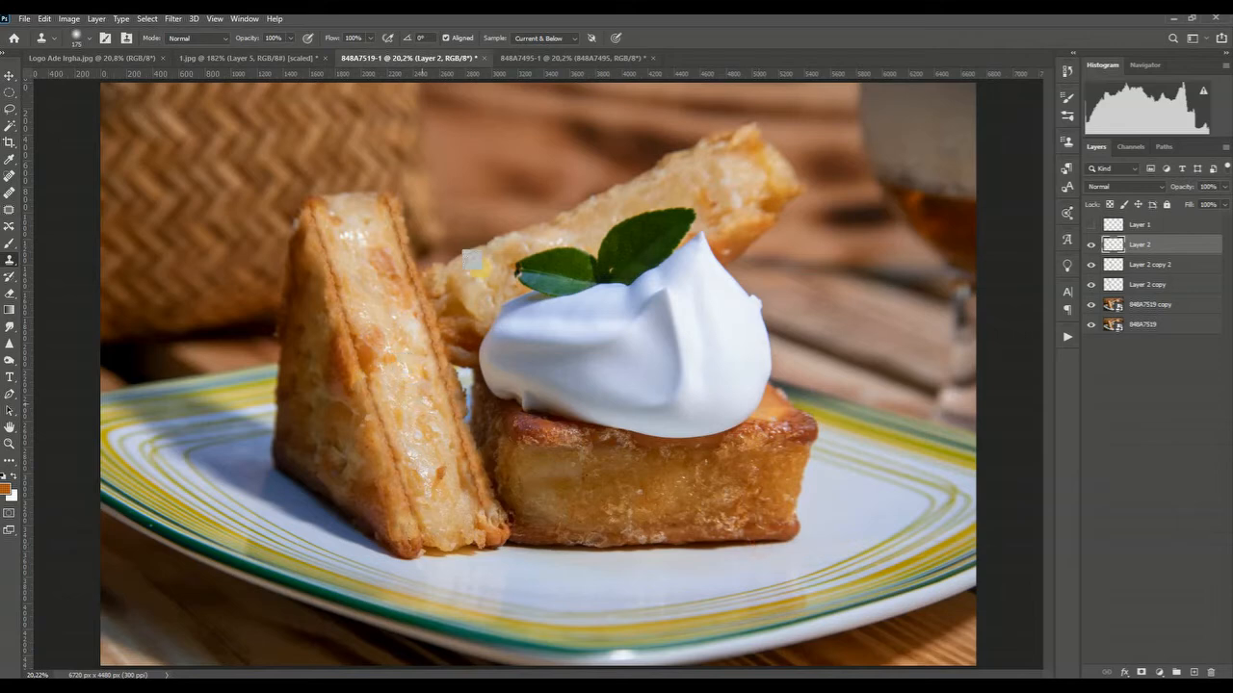
Brush a loop around the back slice's upper edge on the annotation layer, and hide that layer
{"action": "left_click", "coordinate": [1173, 226]}
{"action": "left_click", "coordinate": [1089, 225]}
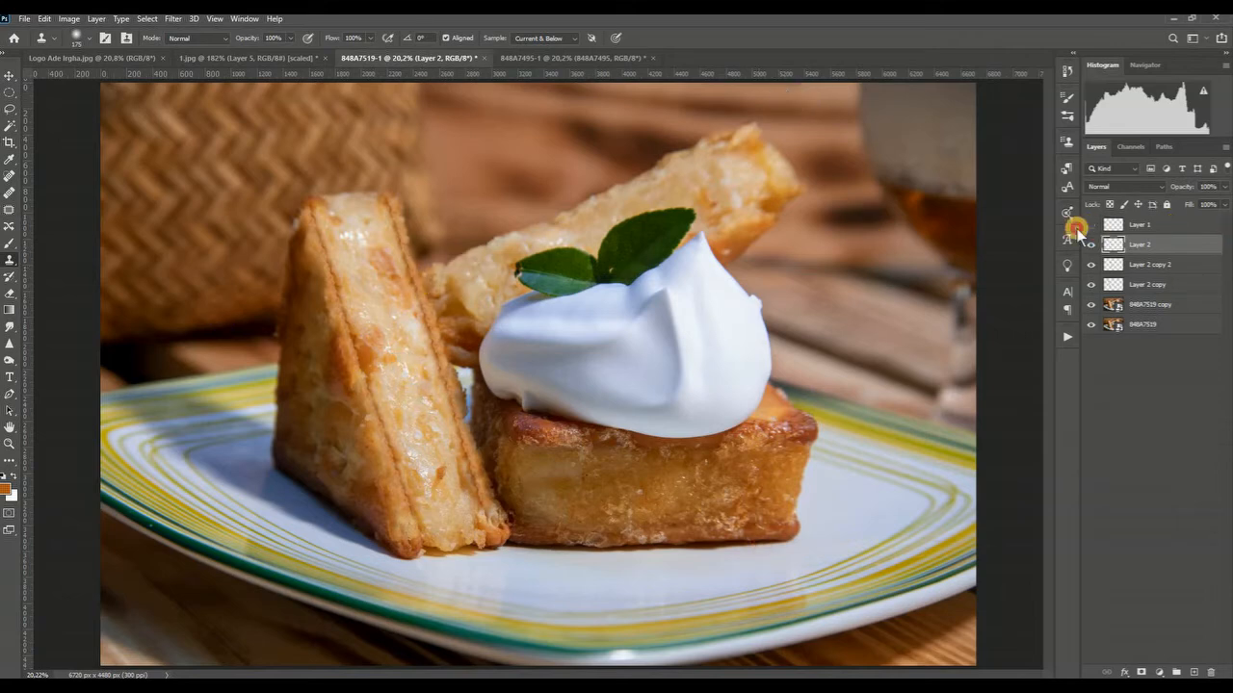
{"action": "left_click", "coordinate": [10, 244]}
{"action": "mouse_move", "coordinate": [424, 221]}
{"action": "left_mouse_down"}
{"action": "mouse_move", "coordinate": [569, 248]}
{"action": "mouse_move", "coordinate": [754, 167]}
{"action": "mouse_move", "coordinate": [795, 119]}
{"action": "mouse_move", "coordinate": [776, 109]}
{"action": "mouse_move", "coordinate": [762, 150]}
{"action": "mouse_move", "coordinate": [647, 195]}
{"action": "left_mouse_up"}
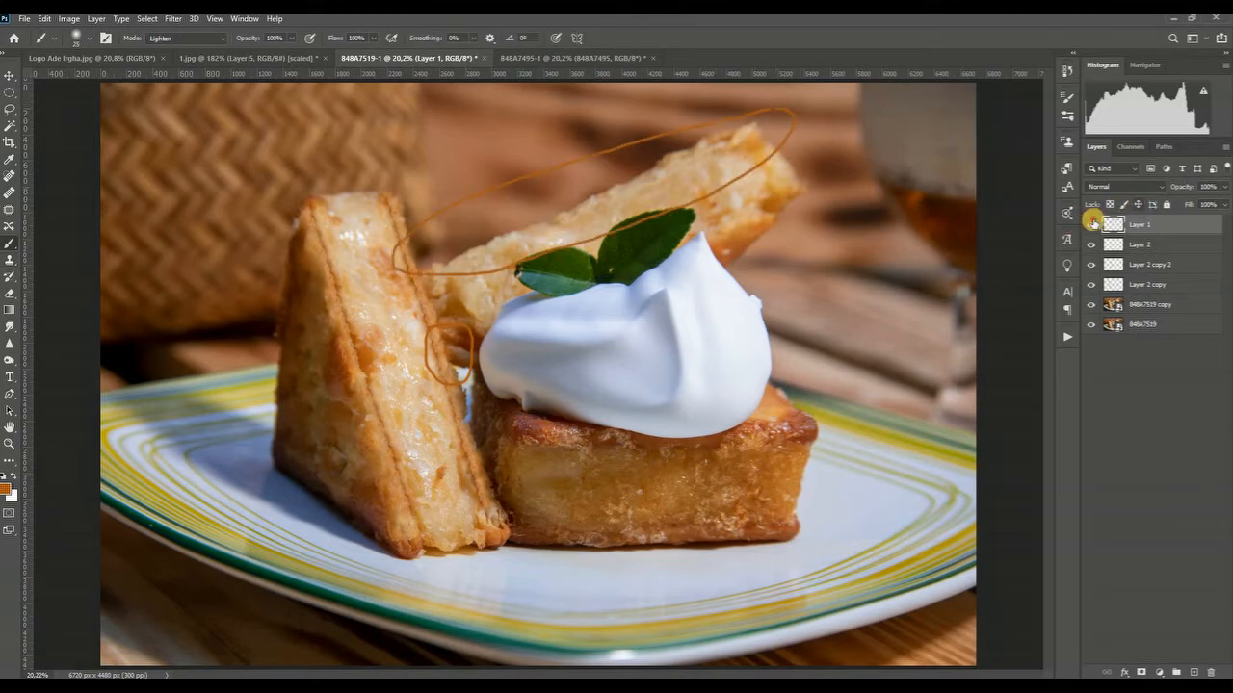
{"action": "left_click", "coordinate": [1091, 224]}
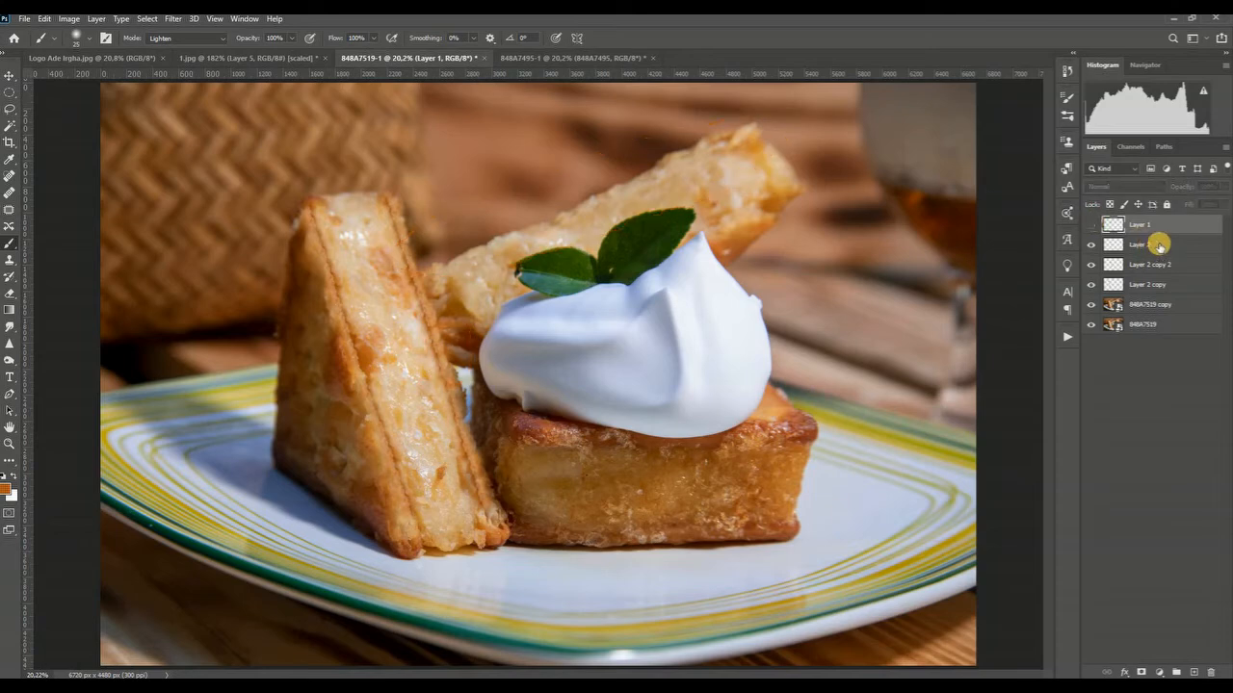
Rename the two crust copy layers "Sisi kiri" and "Sisi kanan"
{"action": "left_click", "coordinate": [1159, 245]}
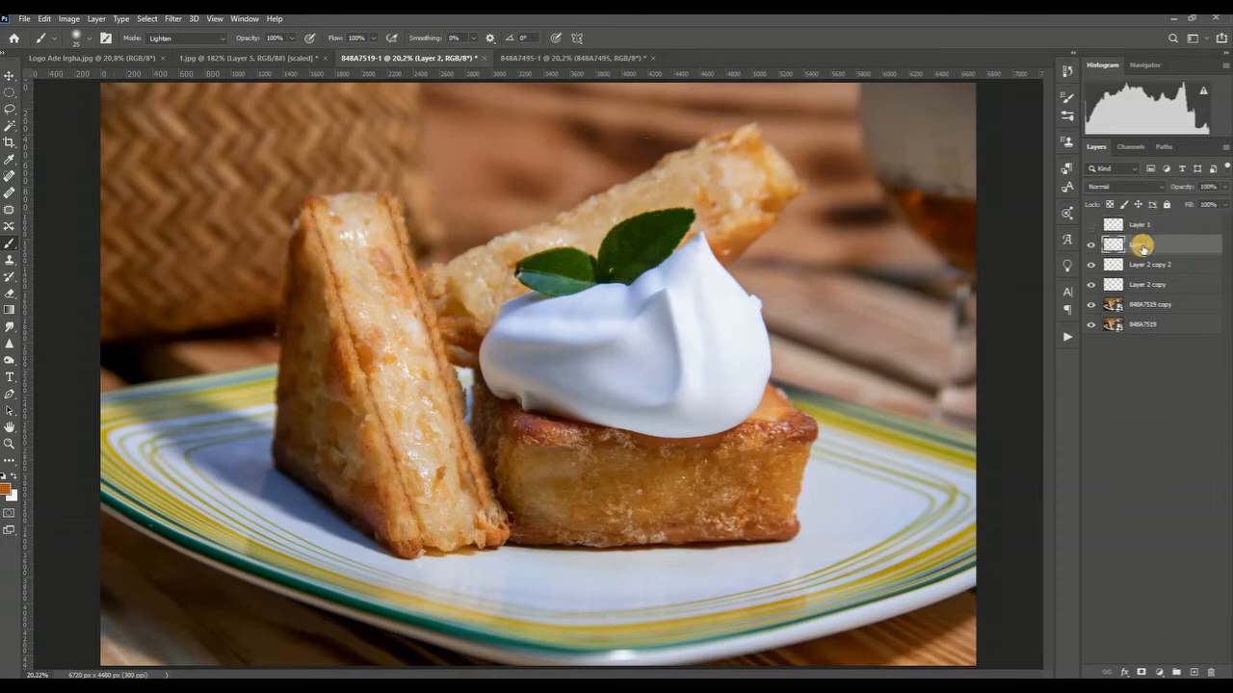
{"action": "double_click", "coordinate": [1178, 287]}
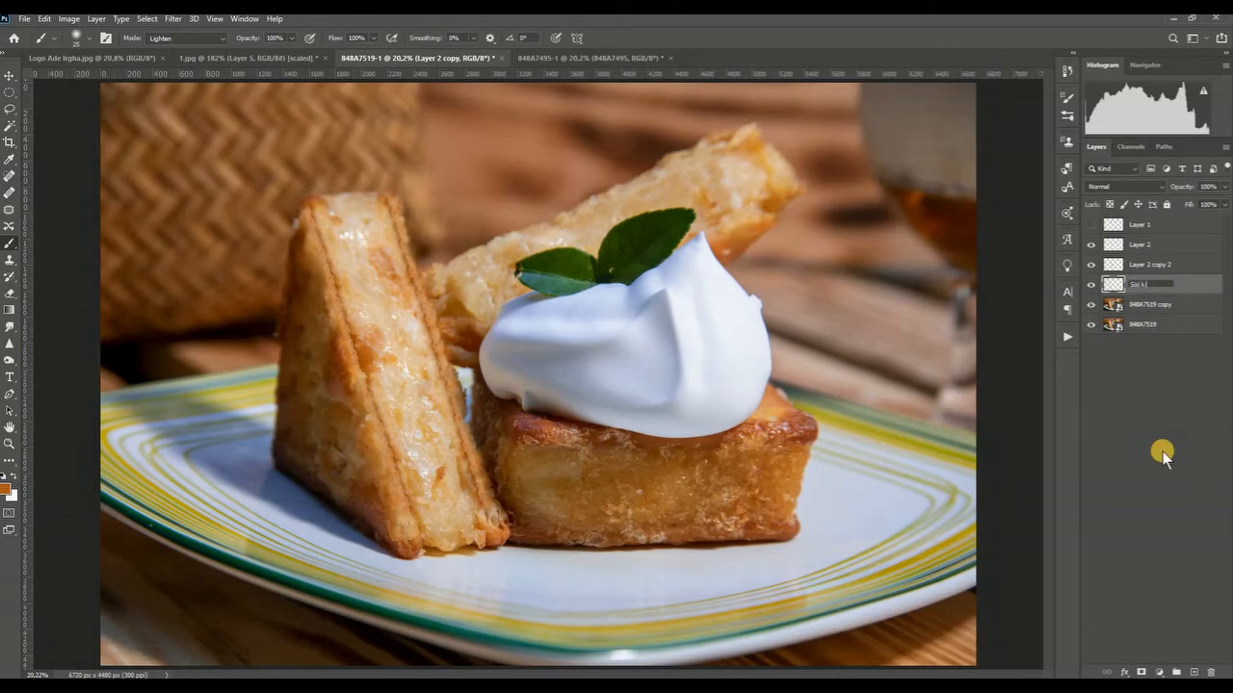
{"action": "double_click", "coordinate": [1153, 263]}
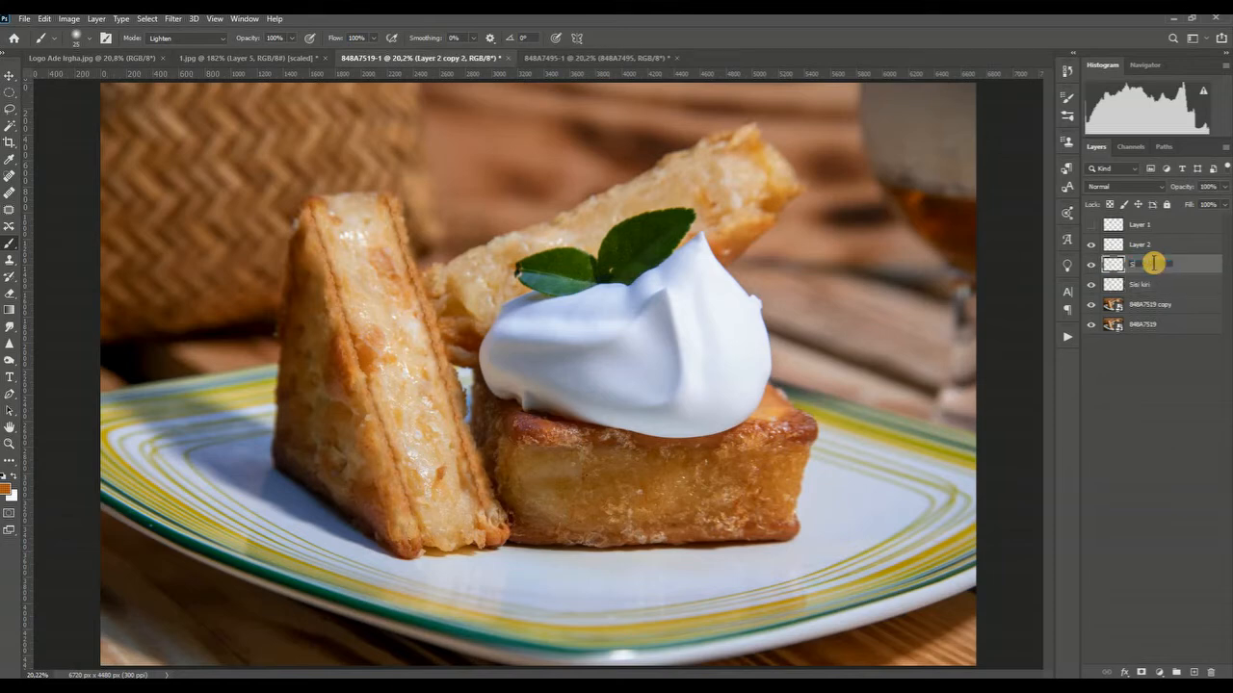
{"action": "type", "text": "Sisi kanan"}
Merge the cloned touch-up layer into Sisi kanan and compare the front slice with and without the merged crust
{"action": "left_click", "coordinate": [1141, 247]}
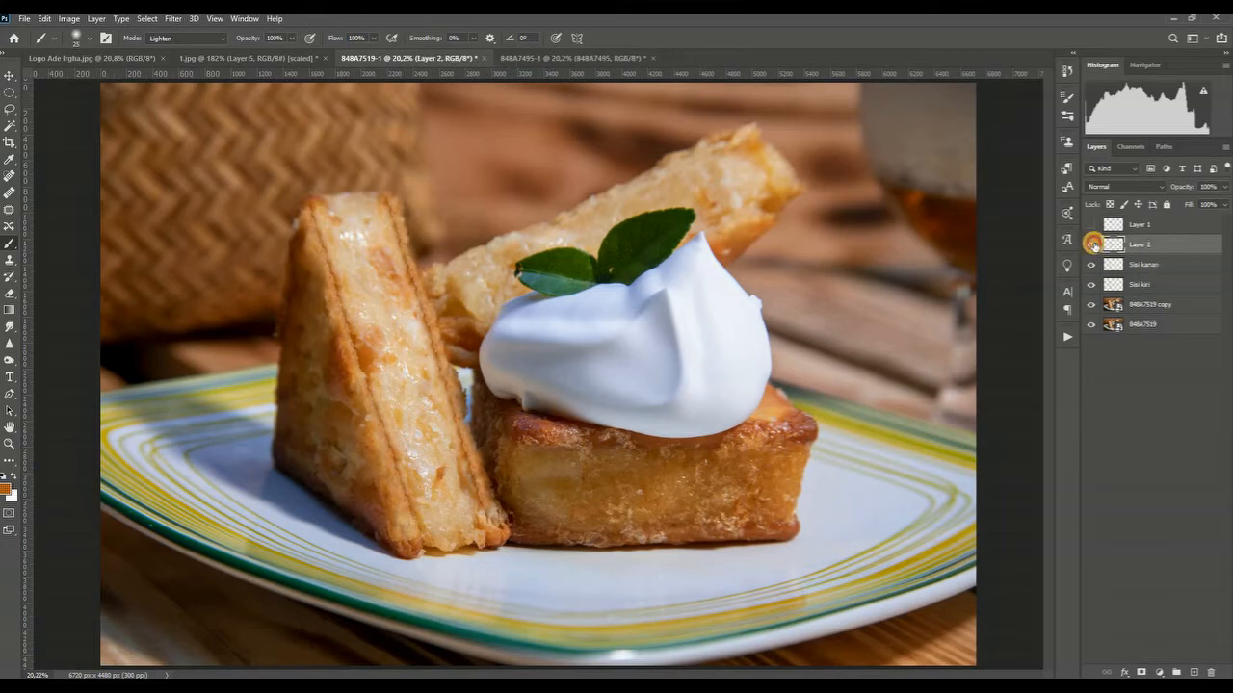
{"action": "left_click", "coordinate": [1093, 244]}
{"action": "left_click", "coordinate": [1092, 245]}
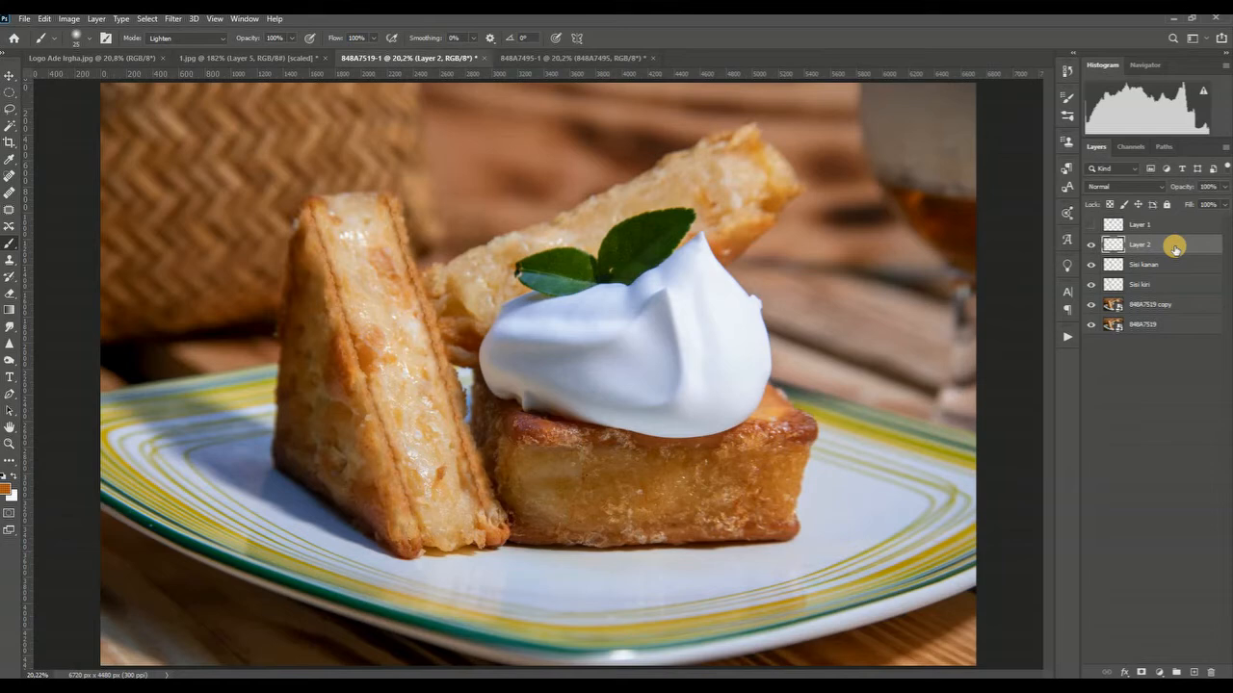
{"action": "key", "text": "ctrl+e"}
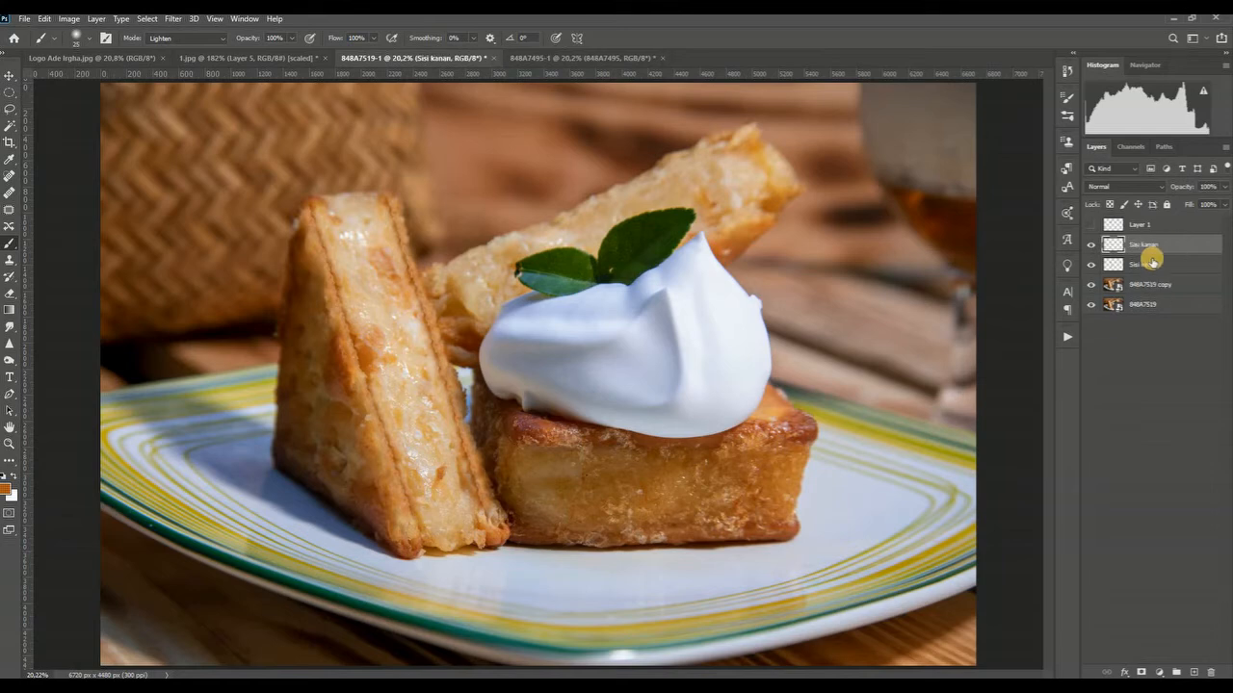
{"action": "left_click", "coordinate": [1090, 245]}
{"action": "left_click", "coordinate": [1090, 246]}
{"action": "left_click", "coordinate": [1090, 245]}
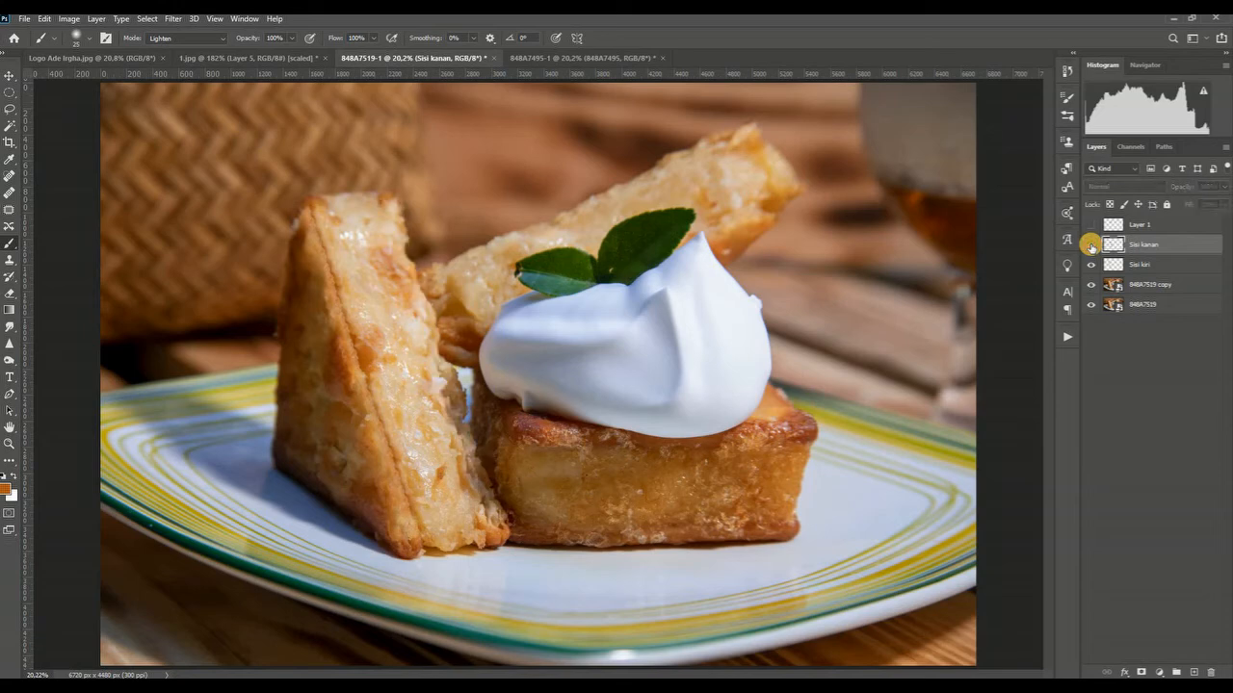
{"action": "left_click", "coordinate": [1090, 245]}
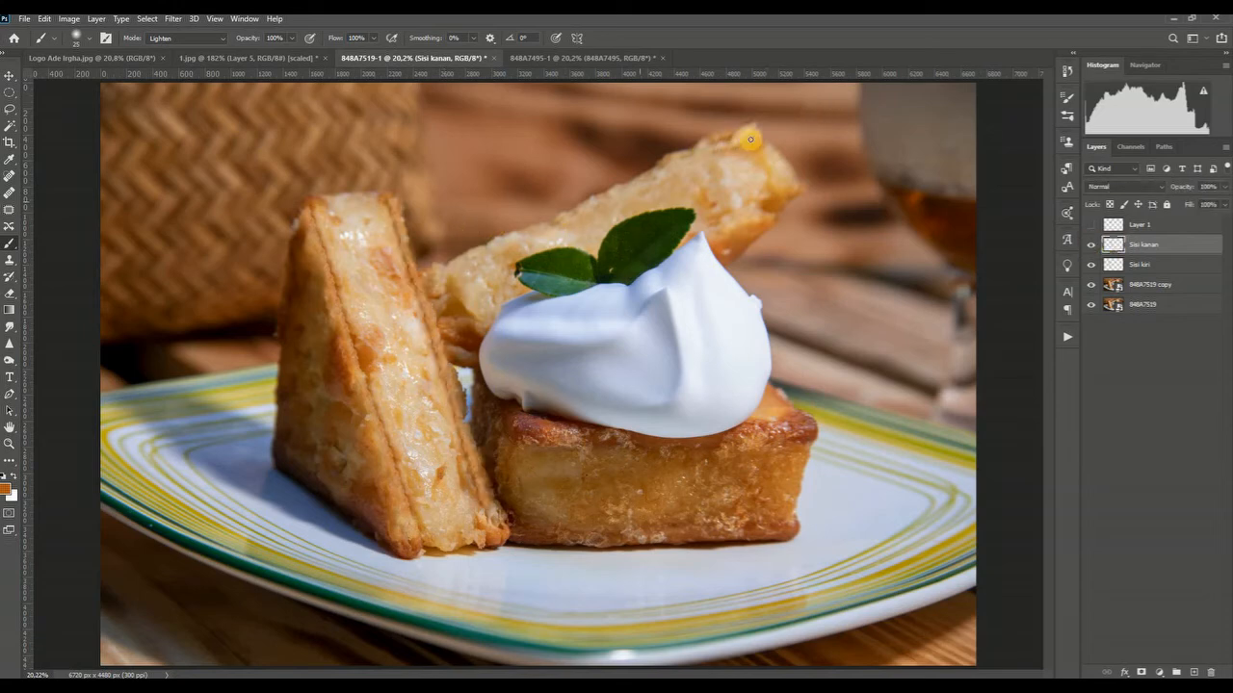
Add an empty layer and place a duplicate of Sisi kiri above it, named "Atas"
{"action": "left_click", "coordinate": [1193, 673]}
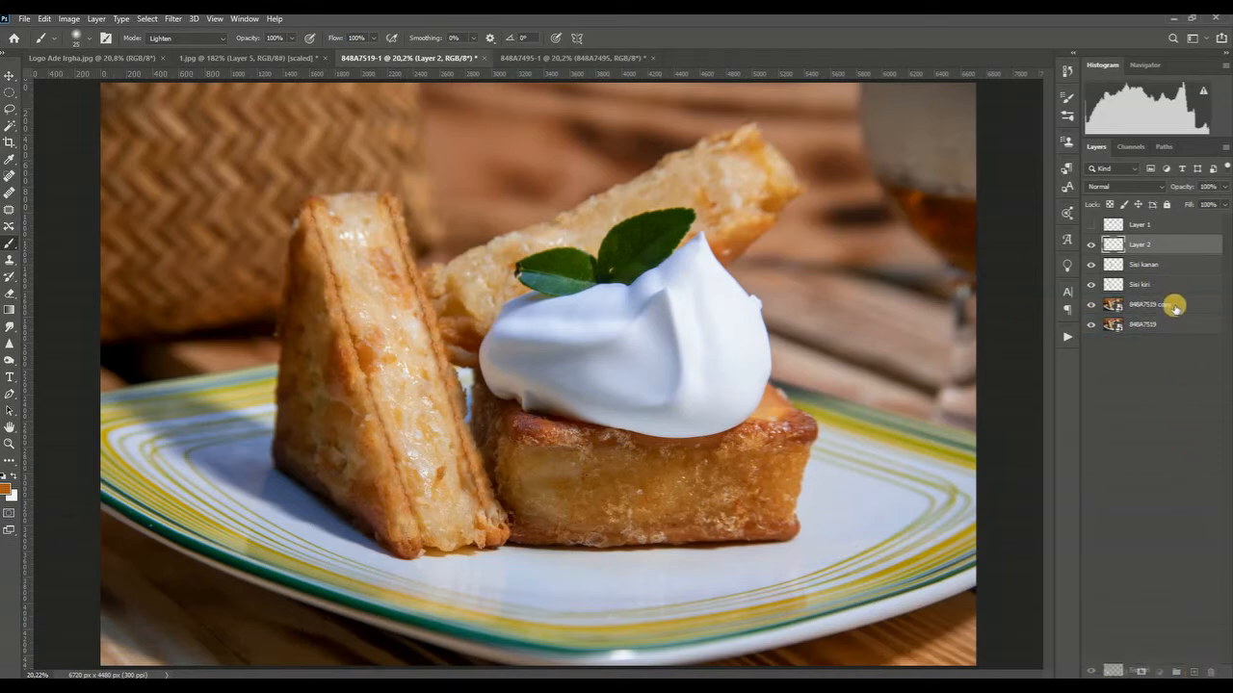
{"action": "left_click_drag", "start_coordinate": [1164, 241], "coordinate": [1147, 247]}
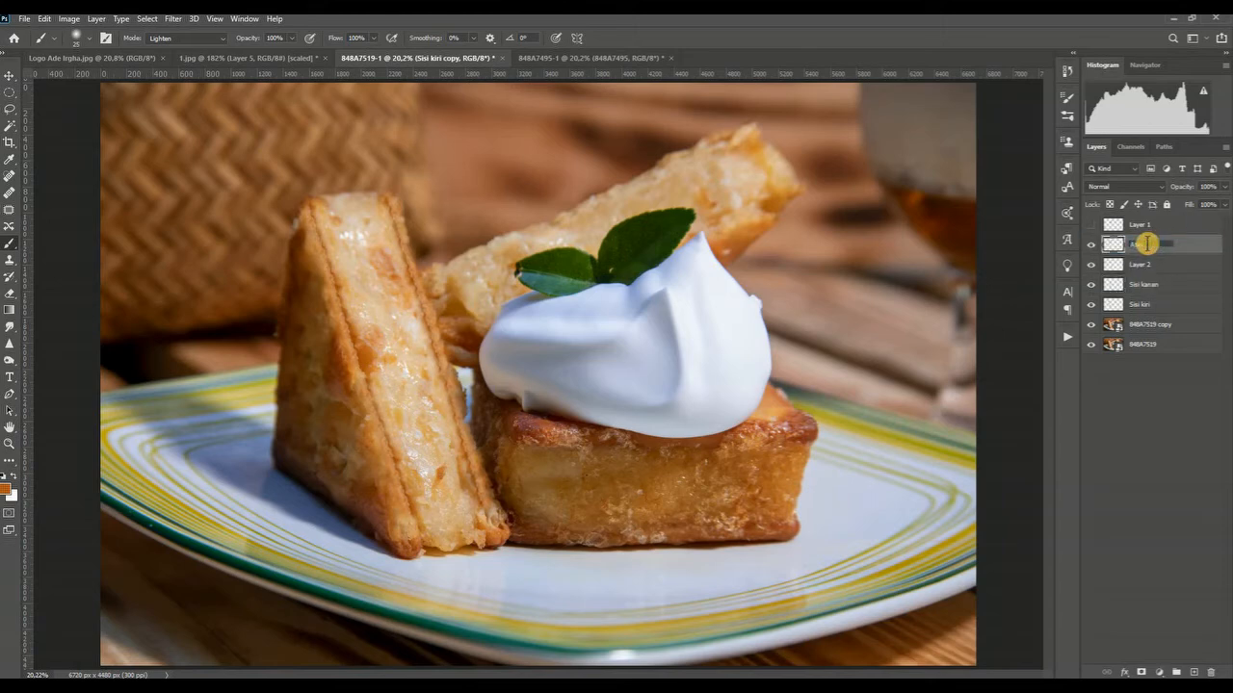
{"action": "key", "text": "Return"}
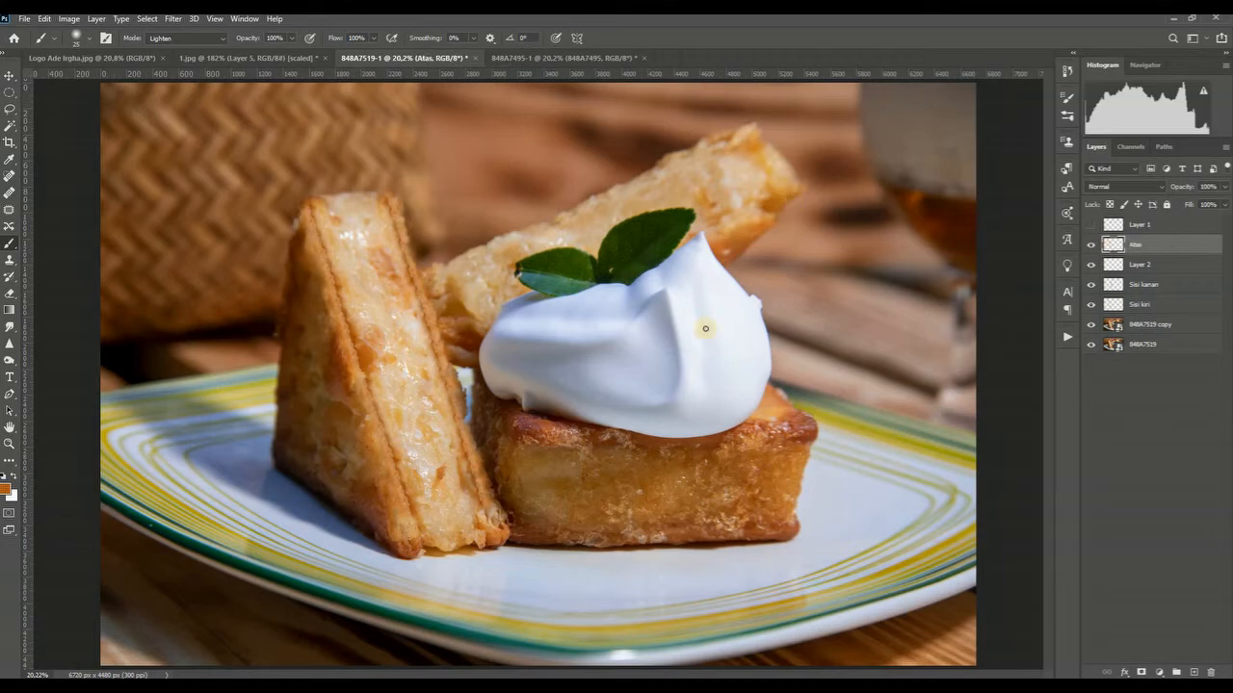
Try to fit the Atas crust along the back slice's upper edge, rotated 83.2° around its upper corner, and delete the layer
{"action": "left_click", "coordinate": [10, 77]}
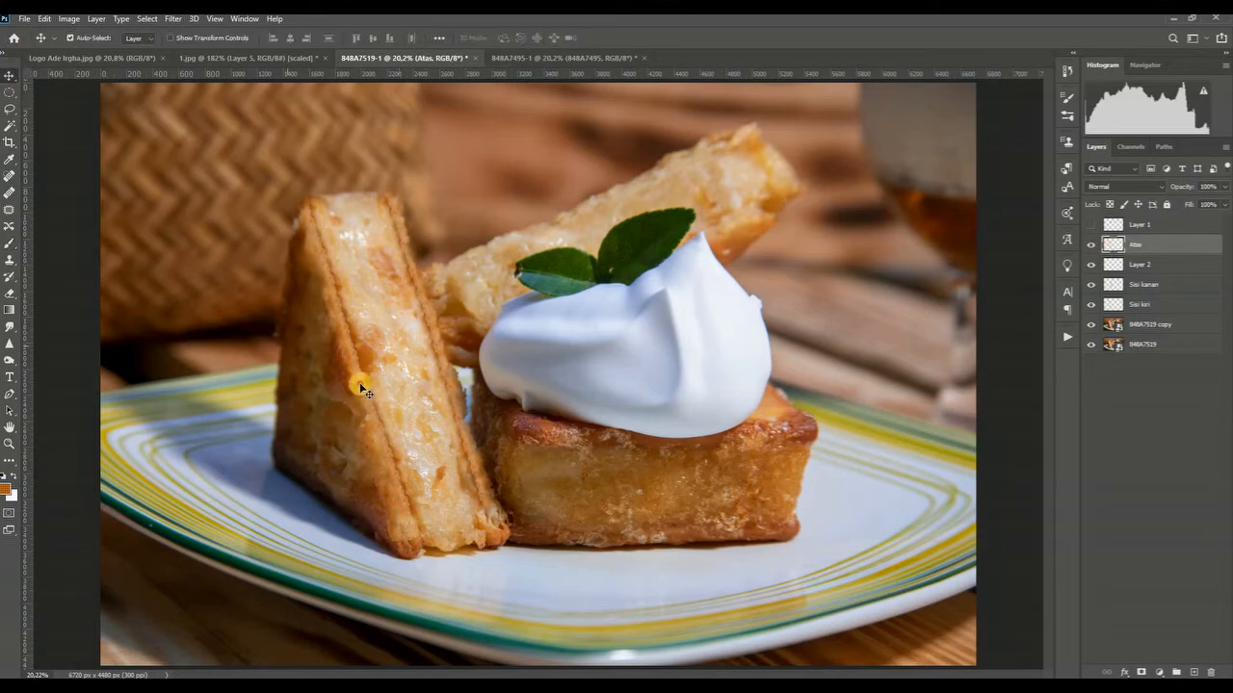
{"action": "left_click_drag", "start_coordinate": [360, 386], "coordinate": [577, 282]}
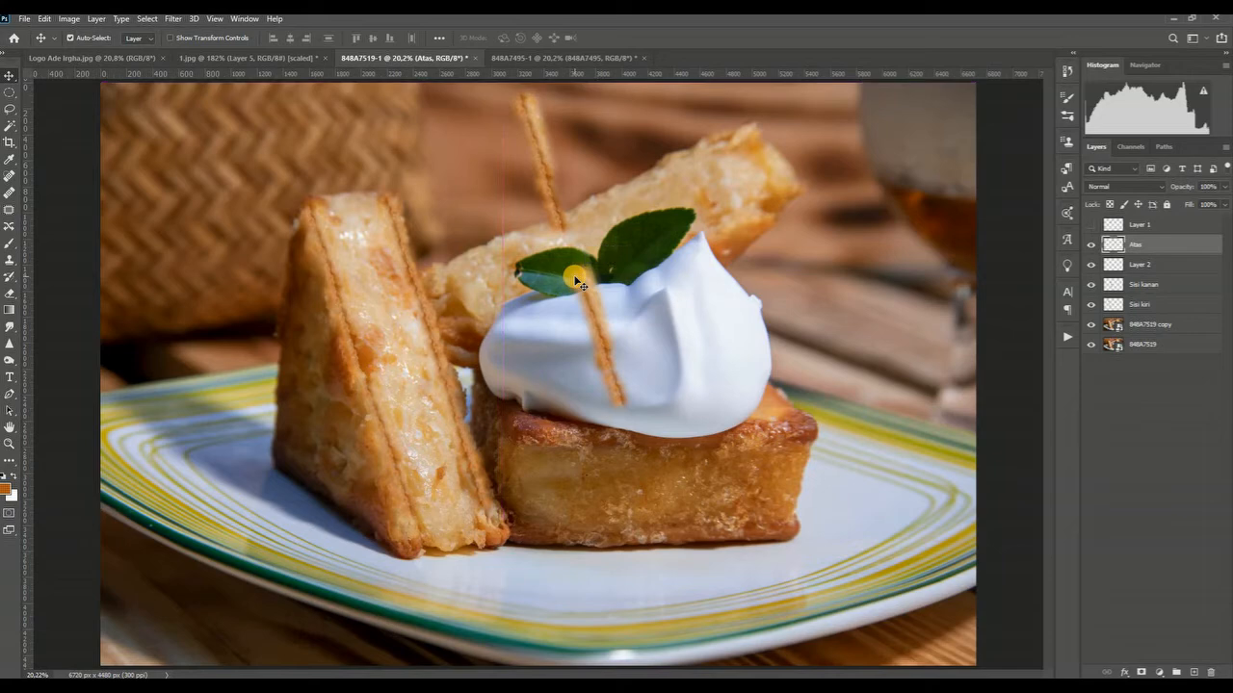
{"action": "key", "text": "ctrl"}
{"action": "key", "text": "ctrl+t"}
{"action": "left_click_drag", "start_coordinate": [717, 118], "coordinate": [737, 336]}
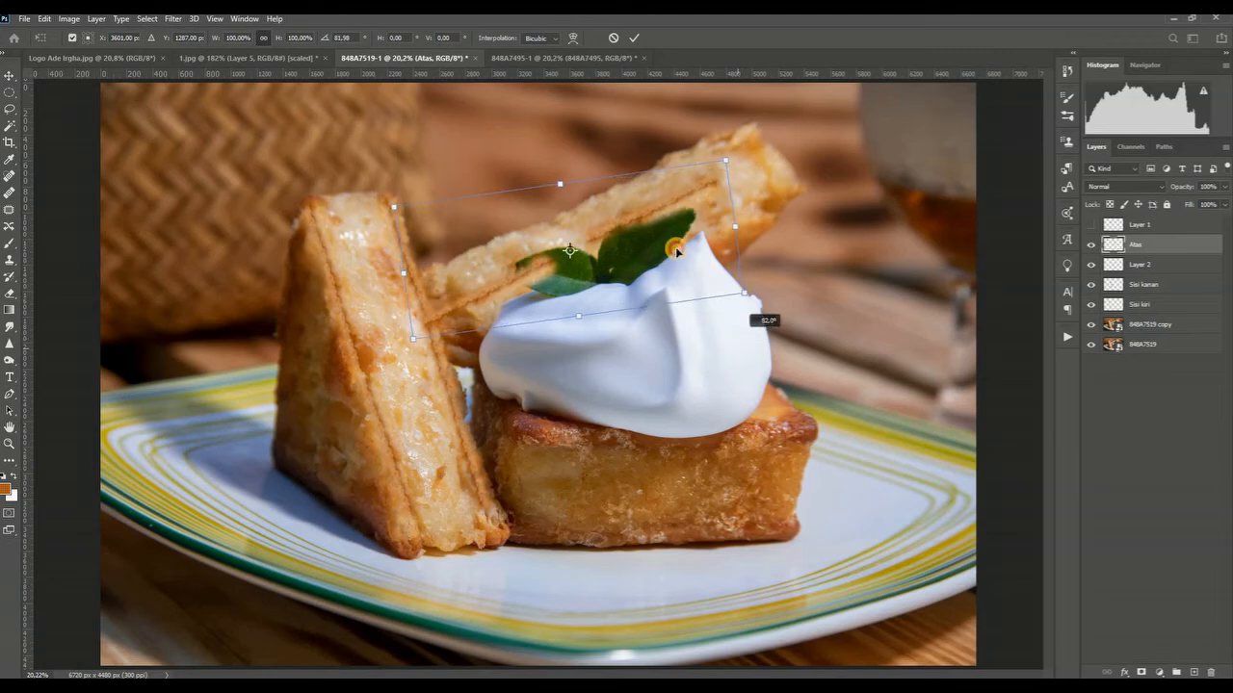
{"action": "mouse_move", "coordinate": [674, 241]}
{"action": "left_mouse_down"}
{"action": "mouse_move", "coordinate": [688, 221]}
{"action": "mouse_move", "coordinate": [689, 231]}
{"action": "left_mouse_up"}
{"action": "left_click_drag", "start_coordinate": [602, 202], "coordinate": [747, 126]}
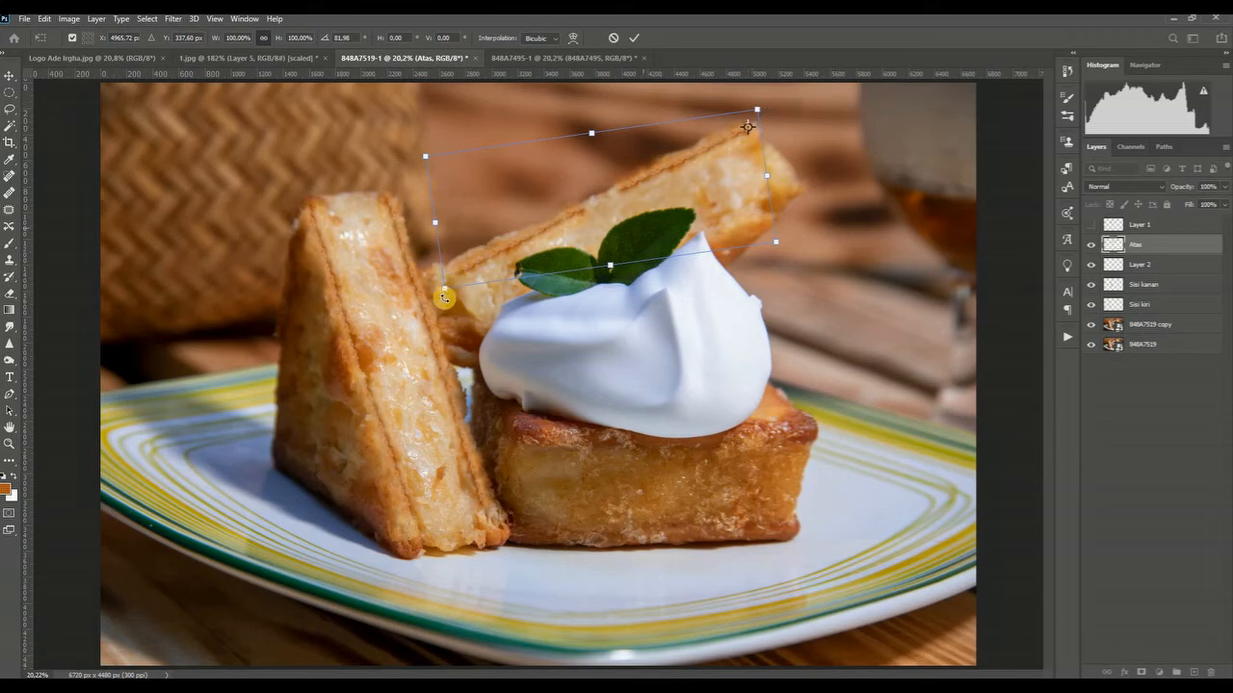
{"action": "left_click_drag", "start_coordinate": [436, 295], "coordinate": [426, 297]}
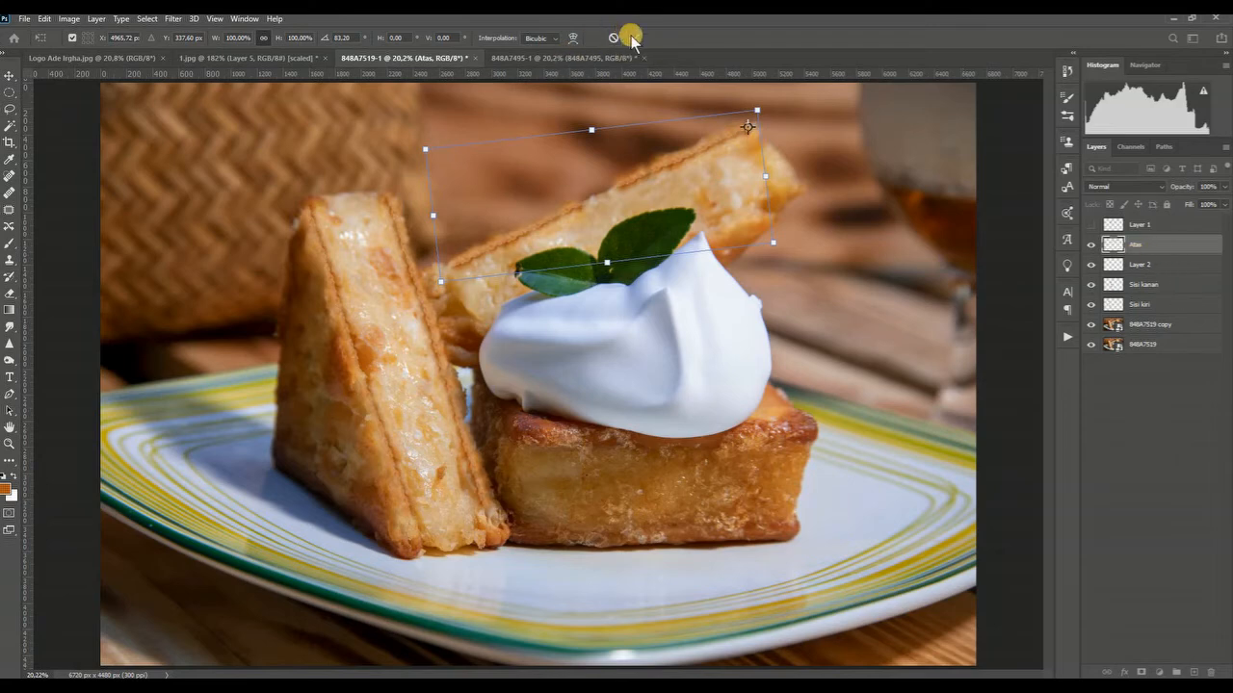
{"action": "left_click_drag", "start_coordinate": [1146, 247], "coordinate": [1212, 672]}
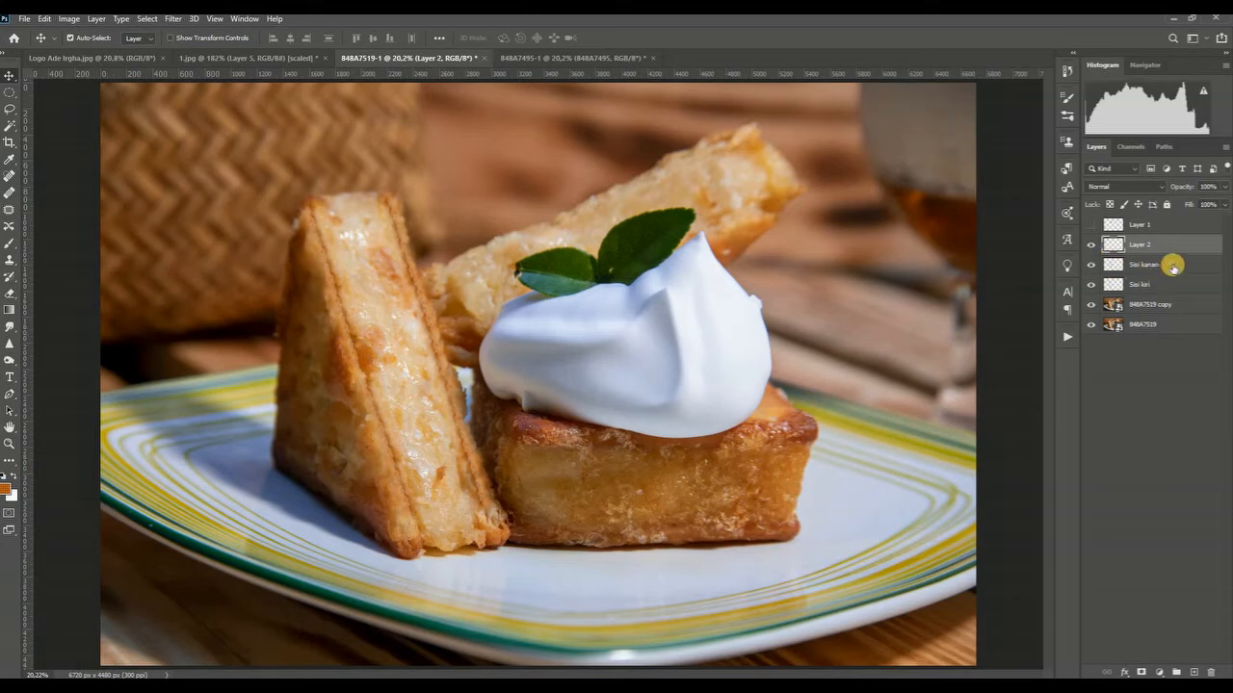
Duplicate Sisi kanan, move the copy onto the back slice, and rotate it along the upper edge around a pivot at the upper corner
{"action": "left_click_drag", "start_coordinate": [1196, 578], "coordinate": [1195, 671]}
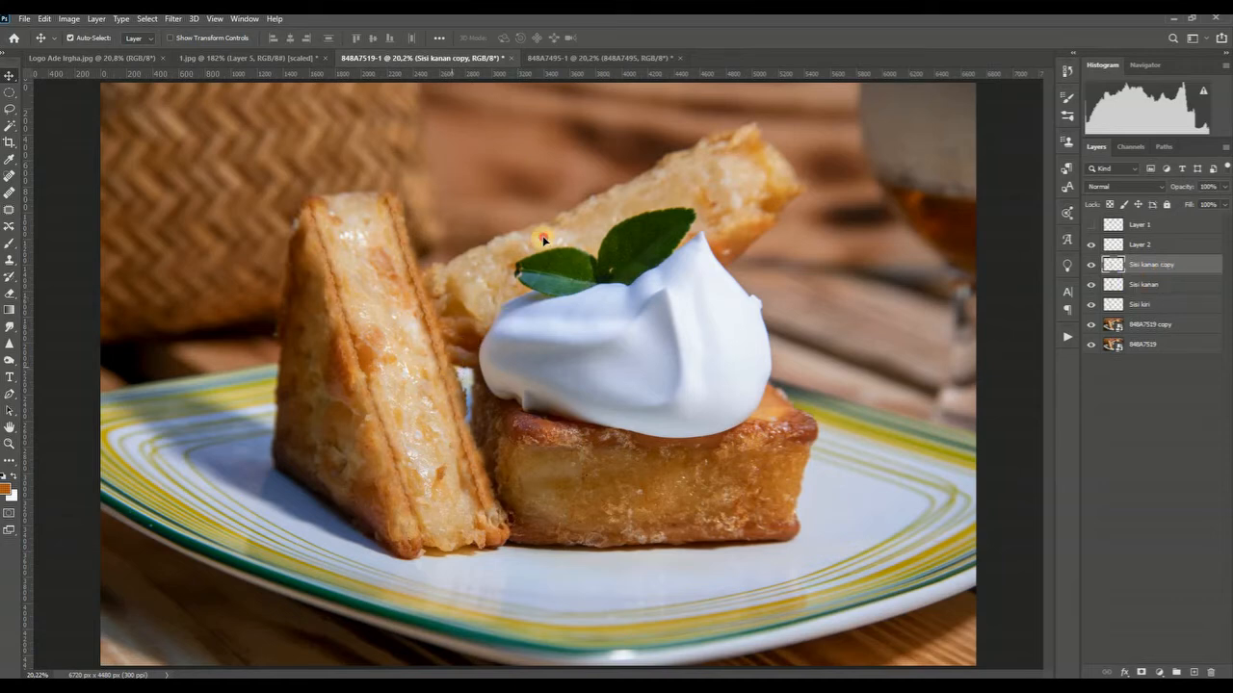
{"action": "left_click_drag", "start_coordinate": [463, 354], "coordinate": [549, 274]}
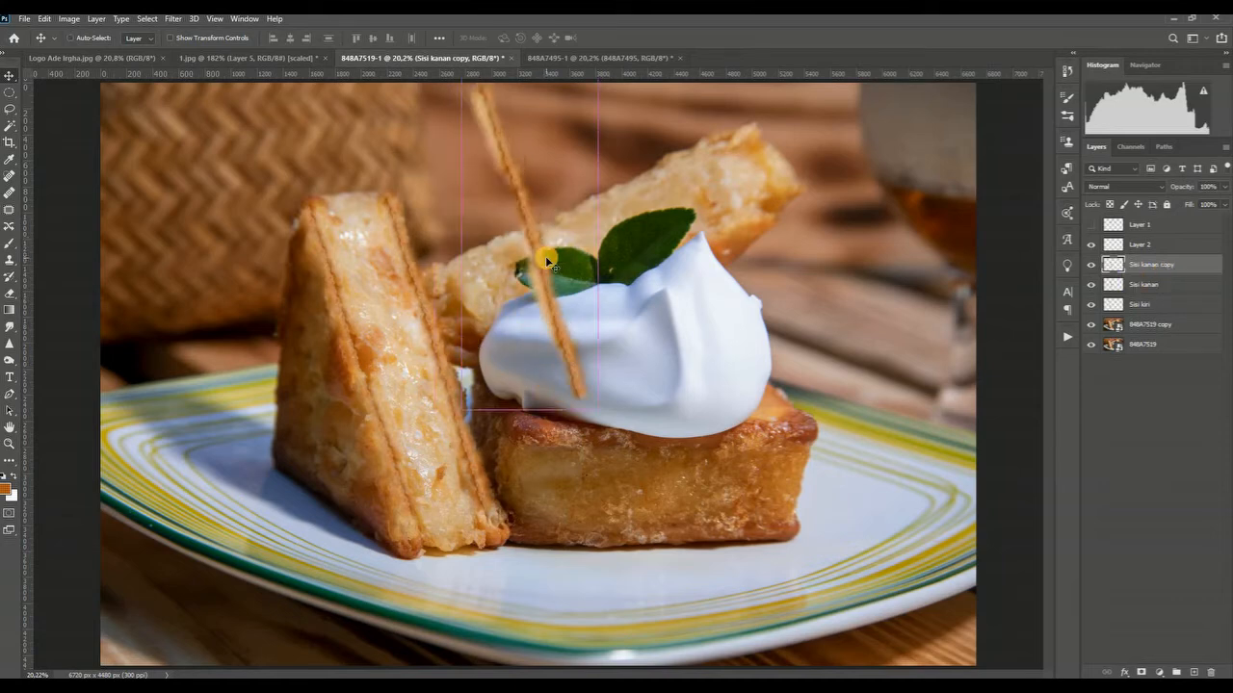
{"action": "key", "text": "ctrl+t"}
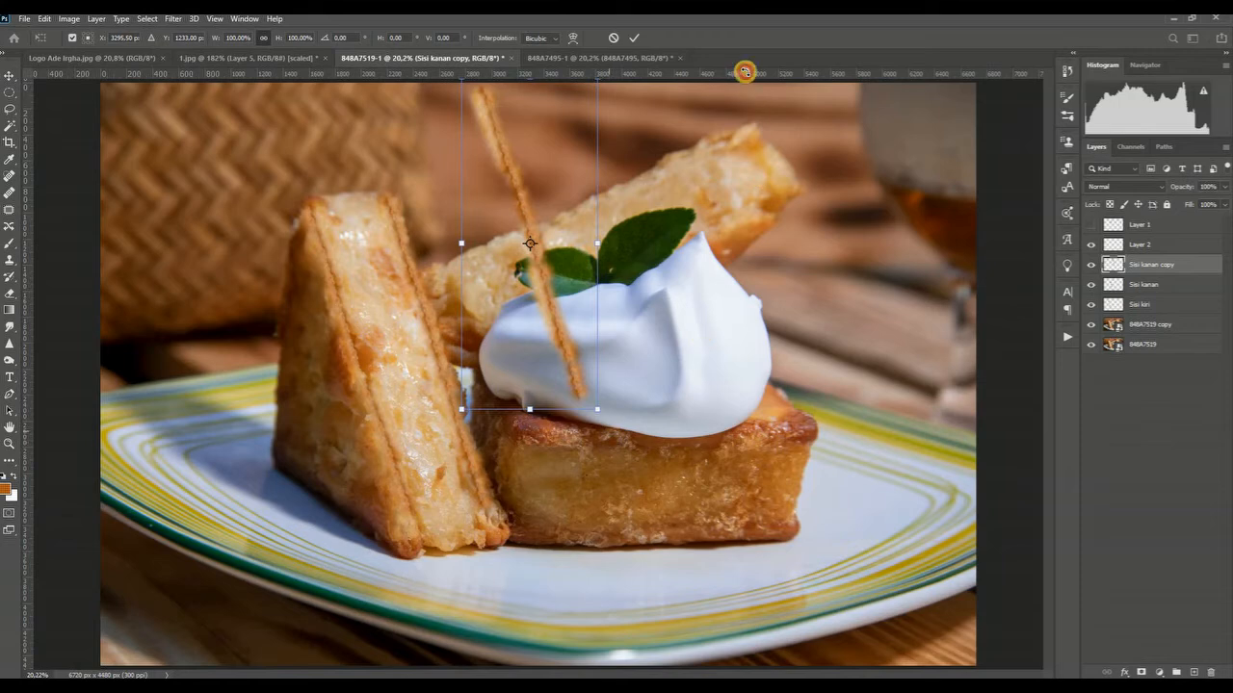
{"action": "left_click_drag", "start_coordinate": [746, 72], "coordinate": [696, 179]}
{"action": "left_click_drag", "start_coordinate": [610, 202], "coordinate": [743, 137]}
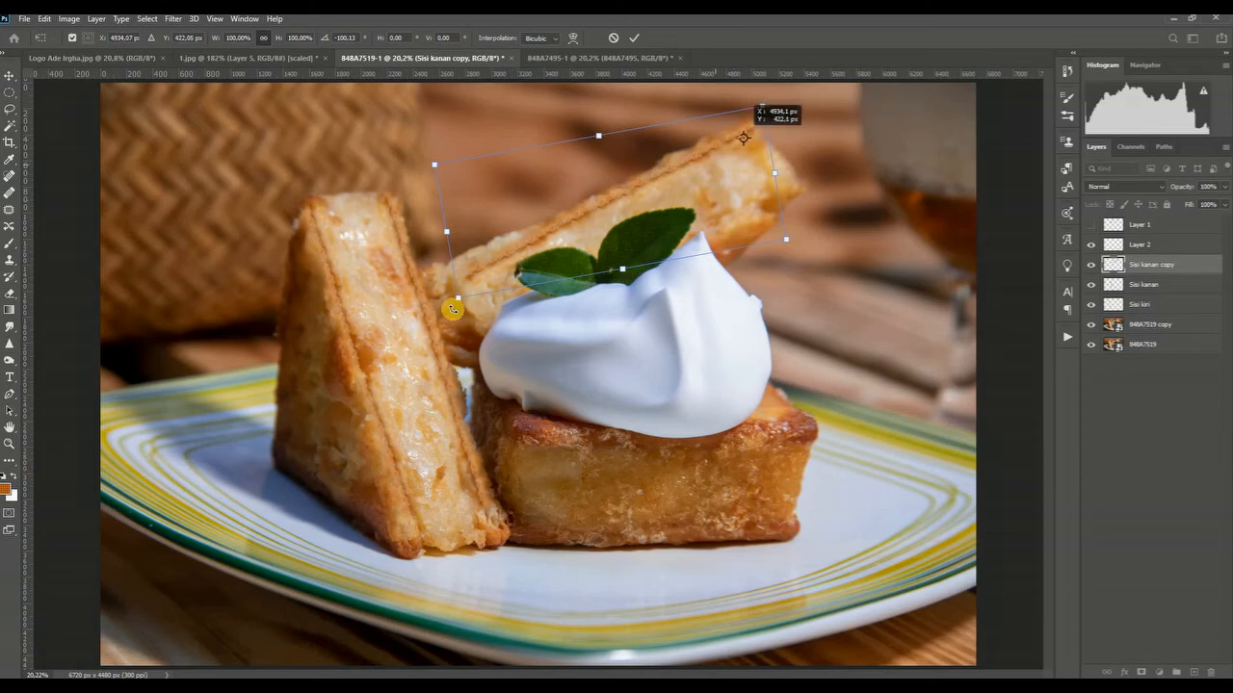
{"action": "left_click_drag", "start_coordinate": [434, 295], "coordinate": [404, 312]}
{"action": "left_click", "coordinate": [633, 38]}
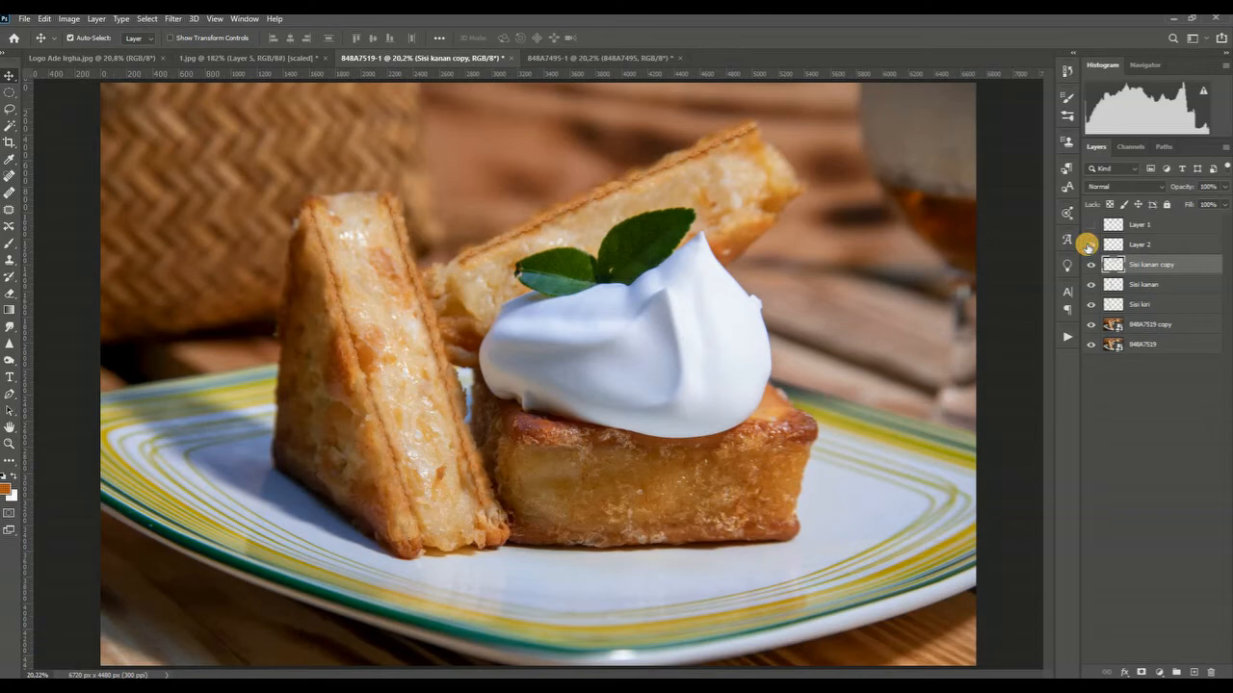
Delete the empty Layer 2 and Clone Stamp the back slice's upper crust so it extends to the front slice
{"action": "left_click", "coordinate": [1089, 246]}
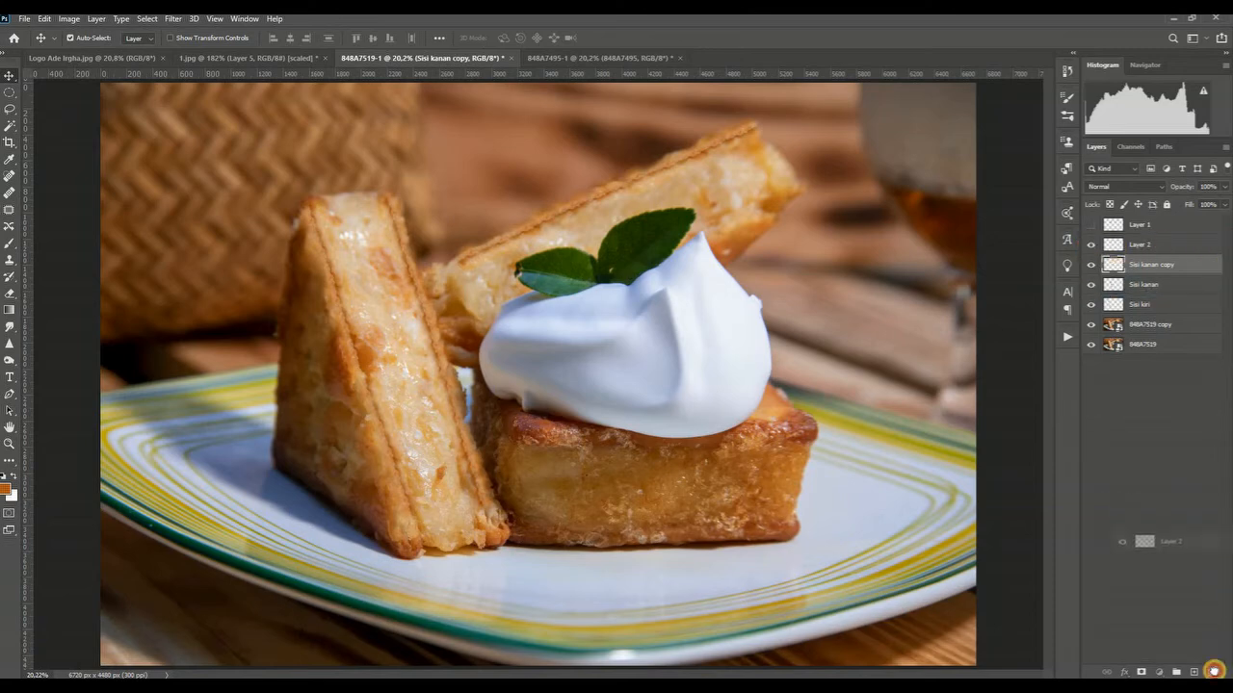
{"action": "left_click_drag", "start_coordinate": [1205, 673], "coordinate": [1210, 672]}
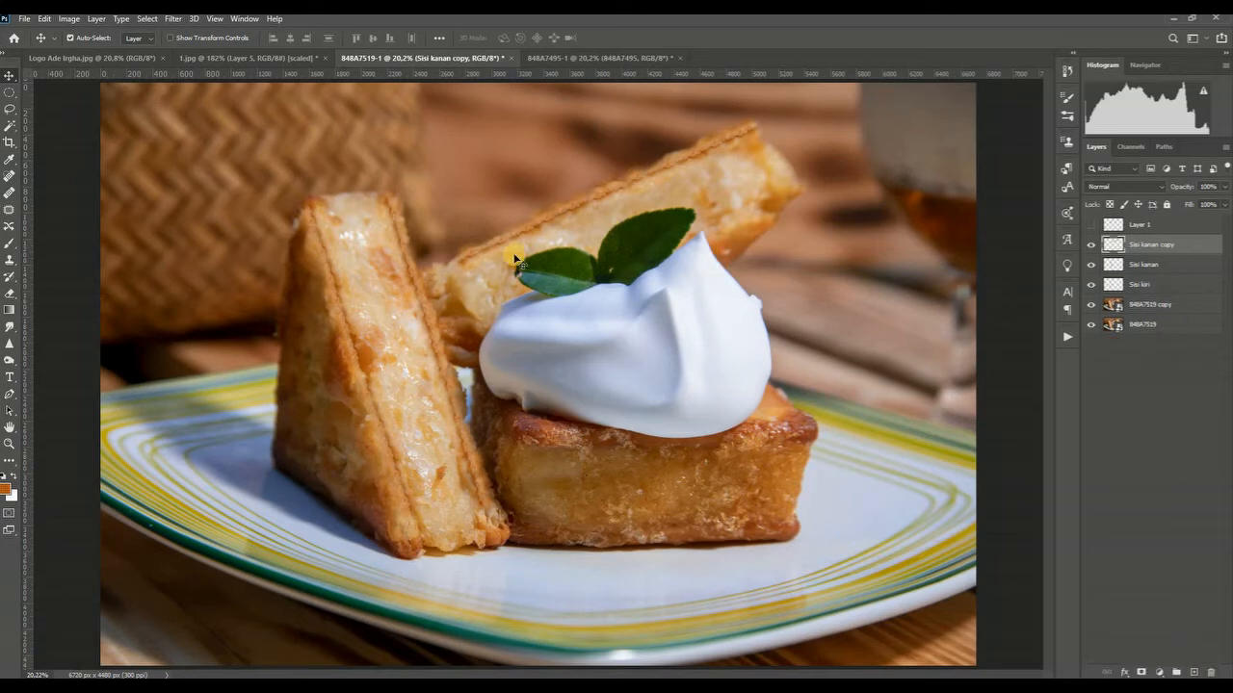
{"action": "left_click", "coordinate": [10, 261]}
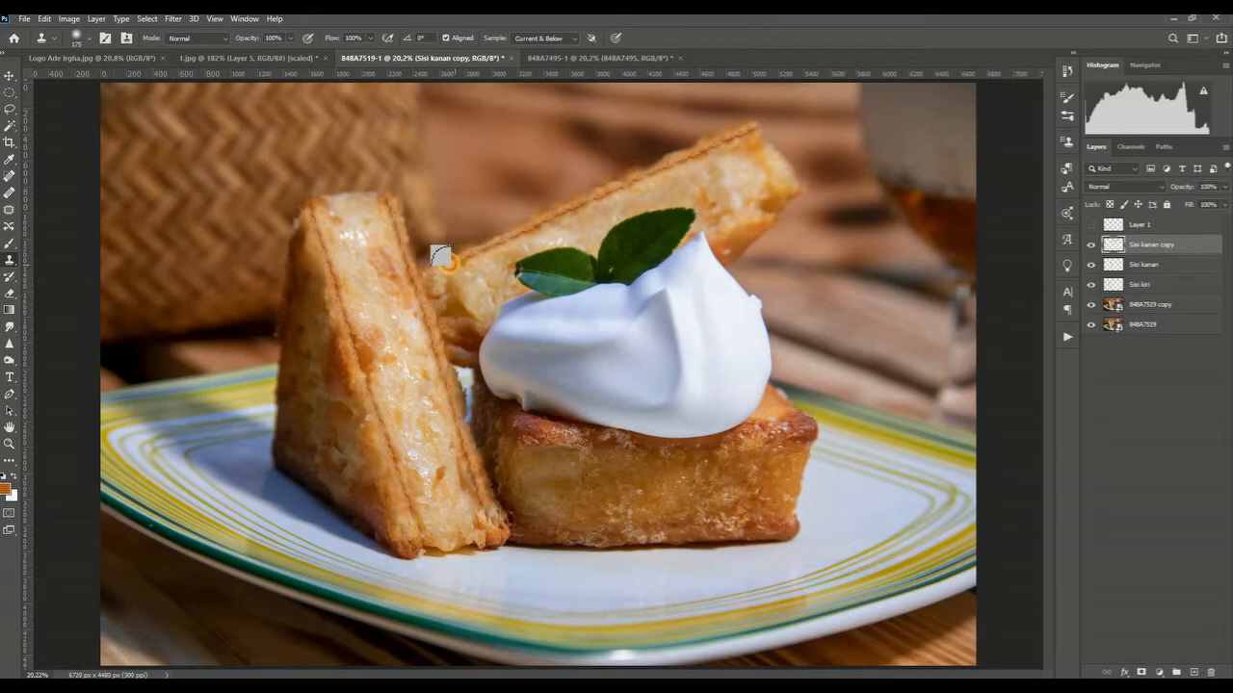
{"action": "left_click_drag", "start_coordinate": [435, 262], "coordinate": [433, 266]}
{"action": "left_click", "coordinate": [788, 193]}
Duplicate Sisi kanan above Sisi kanan copy and move the new copy to the outer end of the back slice
{"action": "left_click_drag", "start_coordinate": [1177, 266], "coordinate": [1156, 240]}
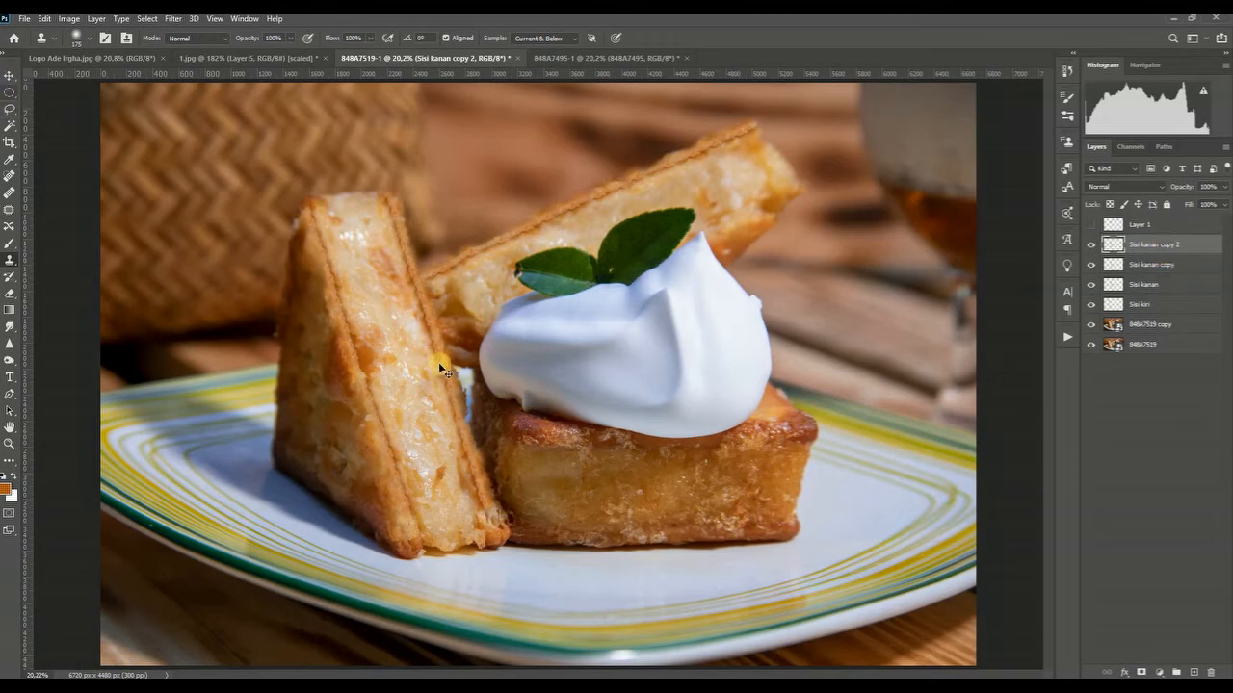
{"action": "key", "text": "v"}
{"action": "left_click_drag", "start_coordinate": [677, 318], "coordinate": [775, 296]}
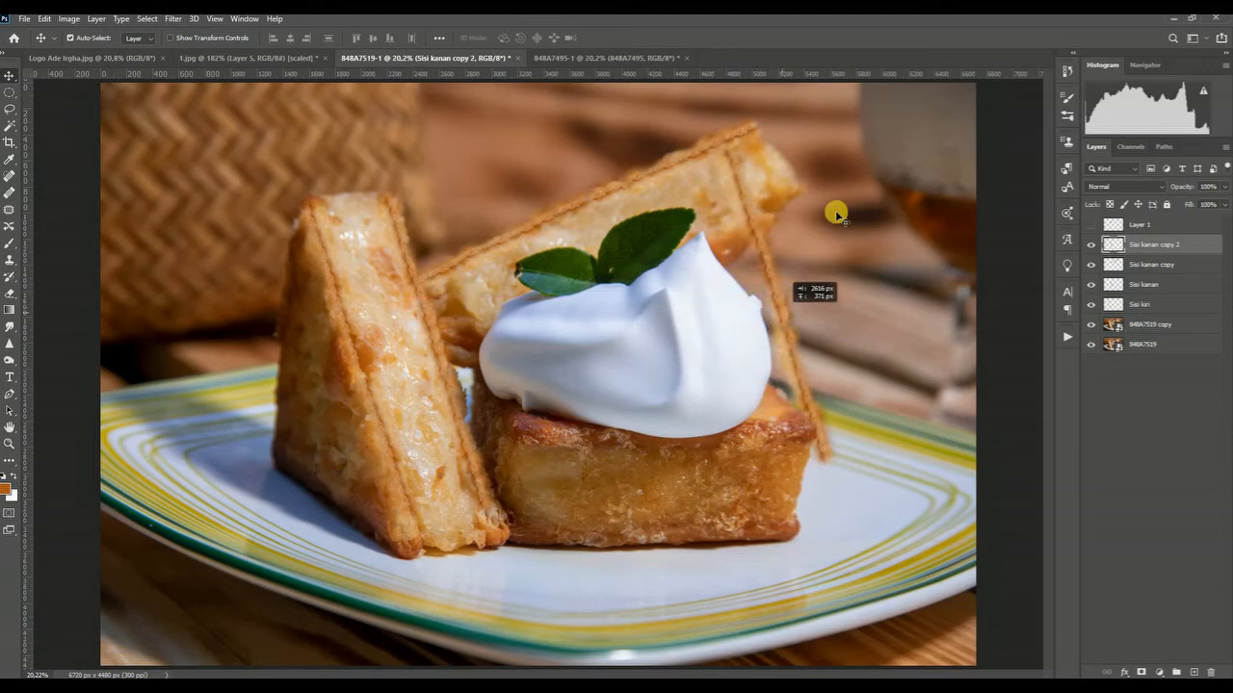
{"action": "key", "text": "ctrl"}
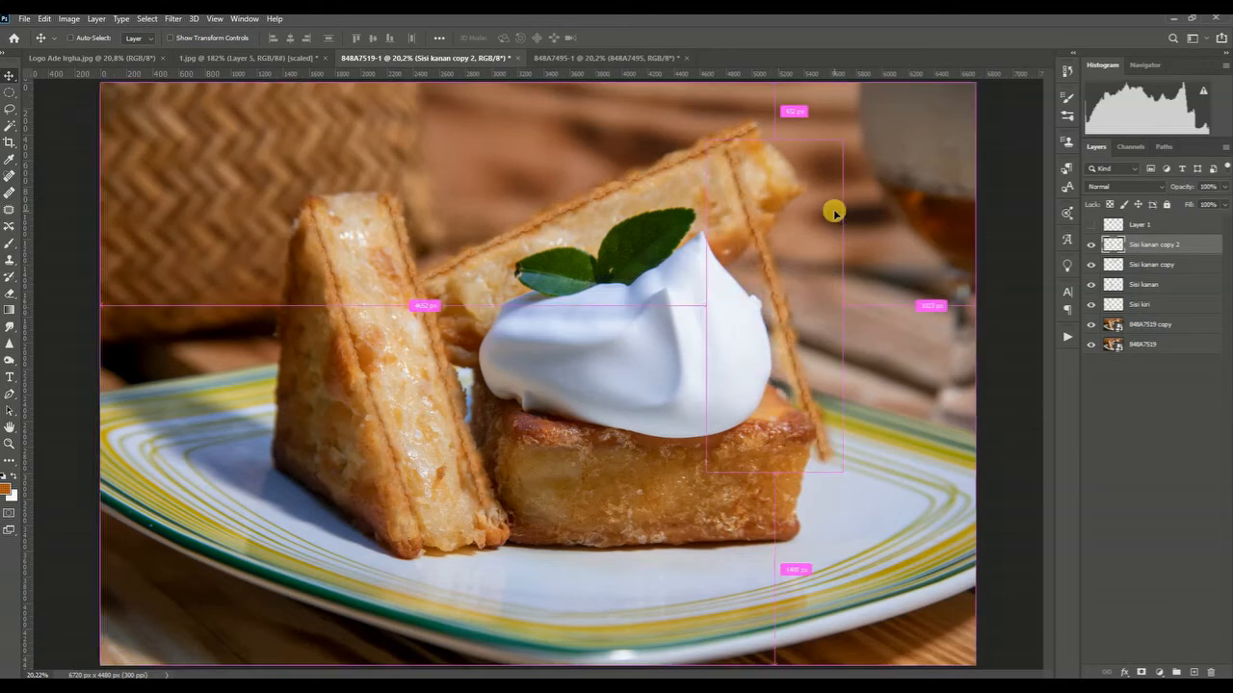
Transform the copied crust onto the back slice's lower edge, rotating it to fit around a pivot at the slice's outer lower corner
{"action": "key", "text": "ctrl+t"}
{"action": "left_click_drag", "start_coordinate": [848, 336], "coordinate": [667, 256]}
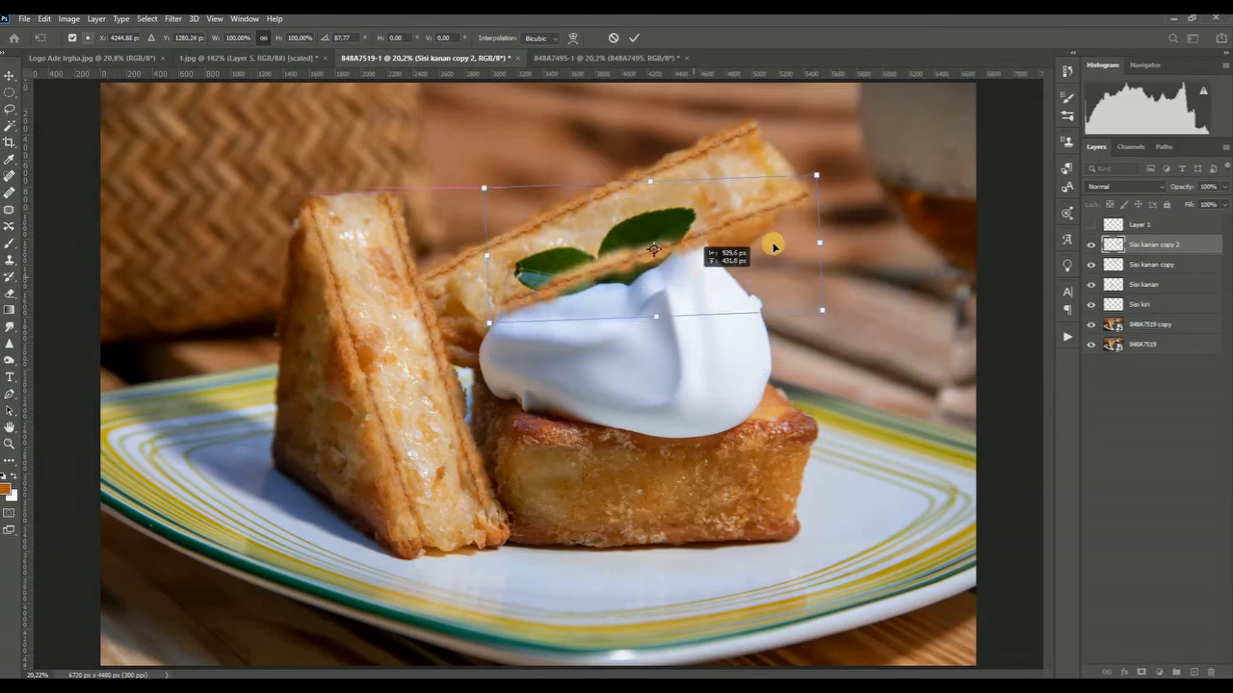
{"action": "left_click_drag", "start_coordinate": [730, 229], "coordinate": [804, 194]}
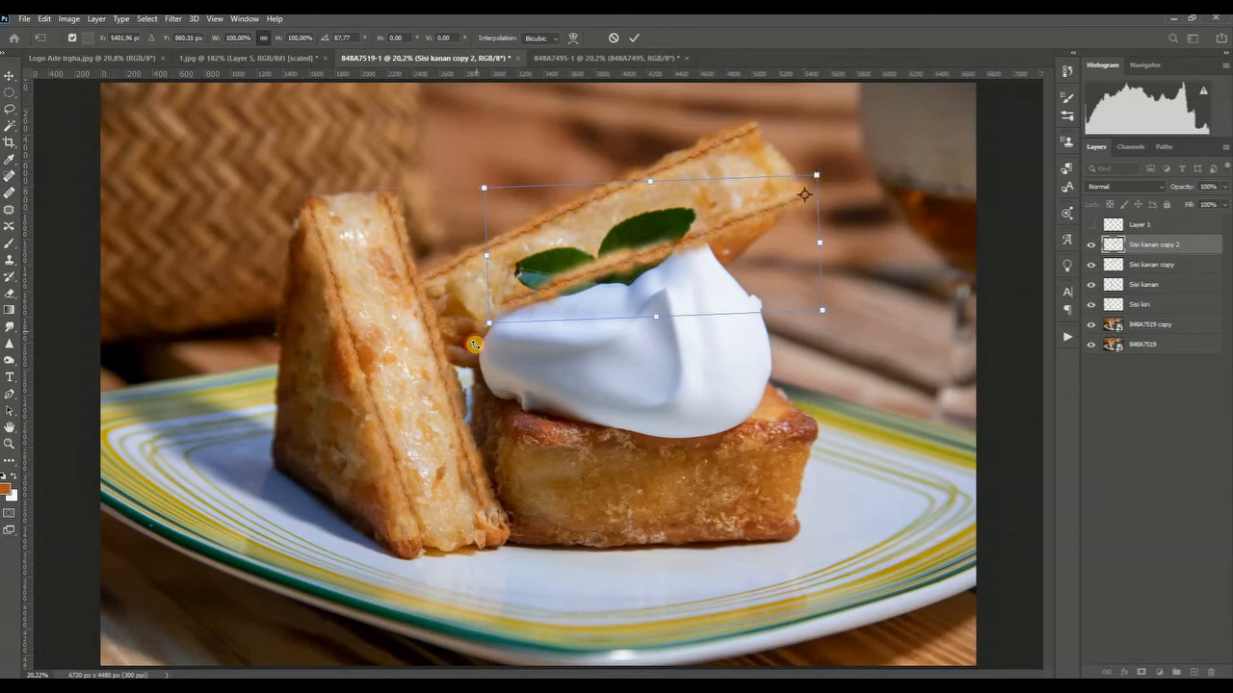
{"action": "left_click_drag", "start_coordinate": [475, 343], "coordinate": [443, 366]}
{"action": "left_click", "coordinate": [634, 38]}
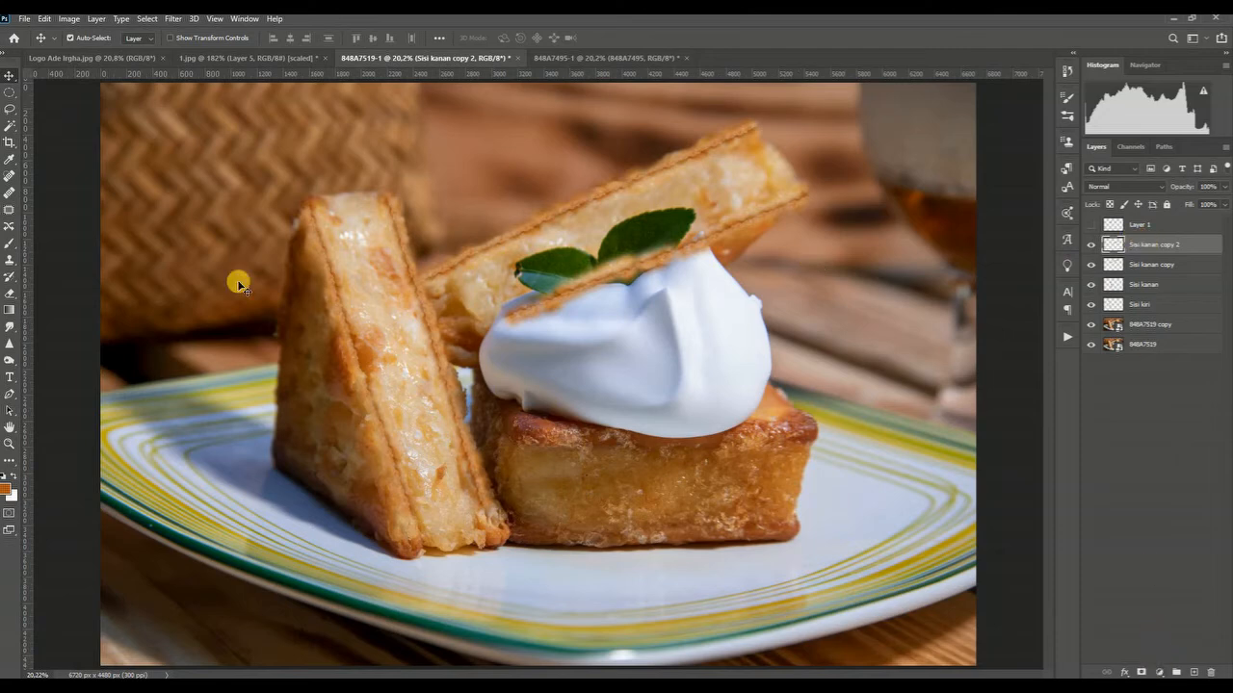
Clone Stamp the back slice's lower crust, sampled near its outer end, so it extends to the front slice
{"action": "left_click", "coordinate": [10, 261]}
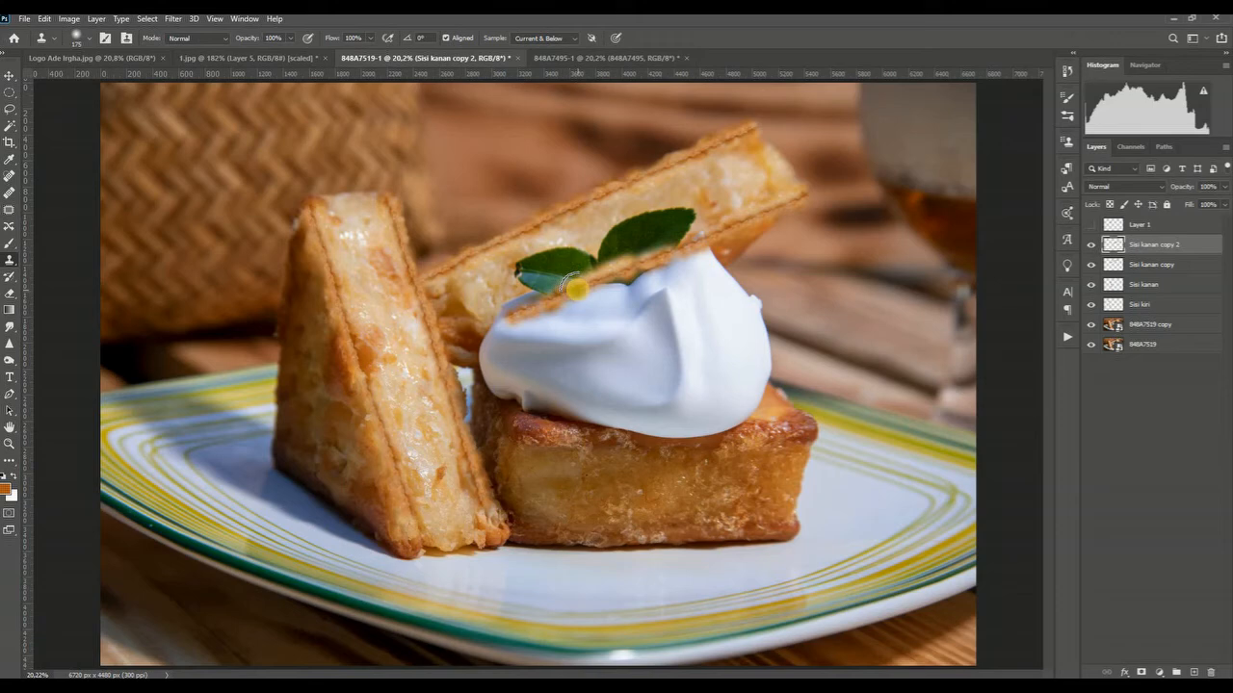
{"action": "left_click", "coordinate": [762, 212], "text": "alt"}
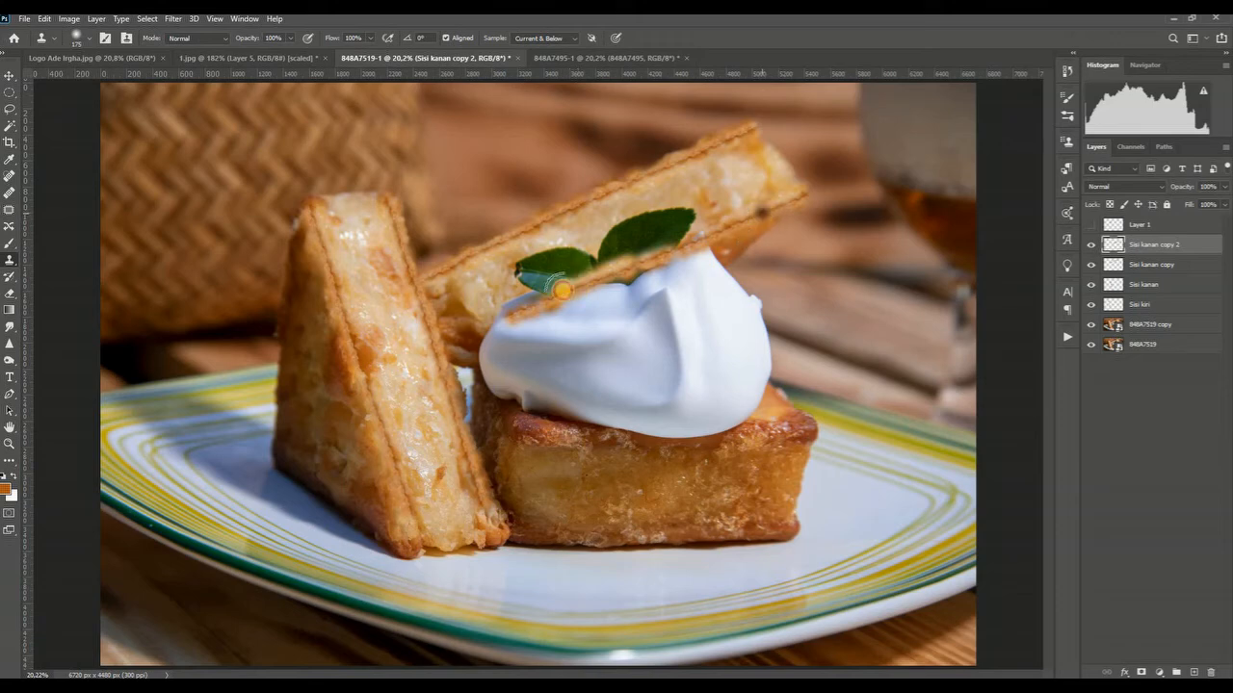
{"action": "left_click", "coordinate": [499, 311]}
{"action": "left_click_drag", "start_coordinate": [497, 314], "coordinate": [429, 345]}
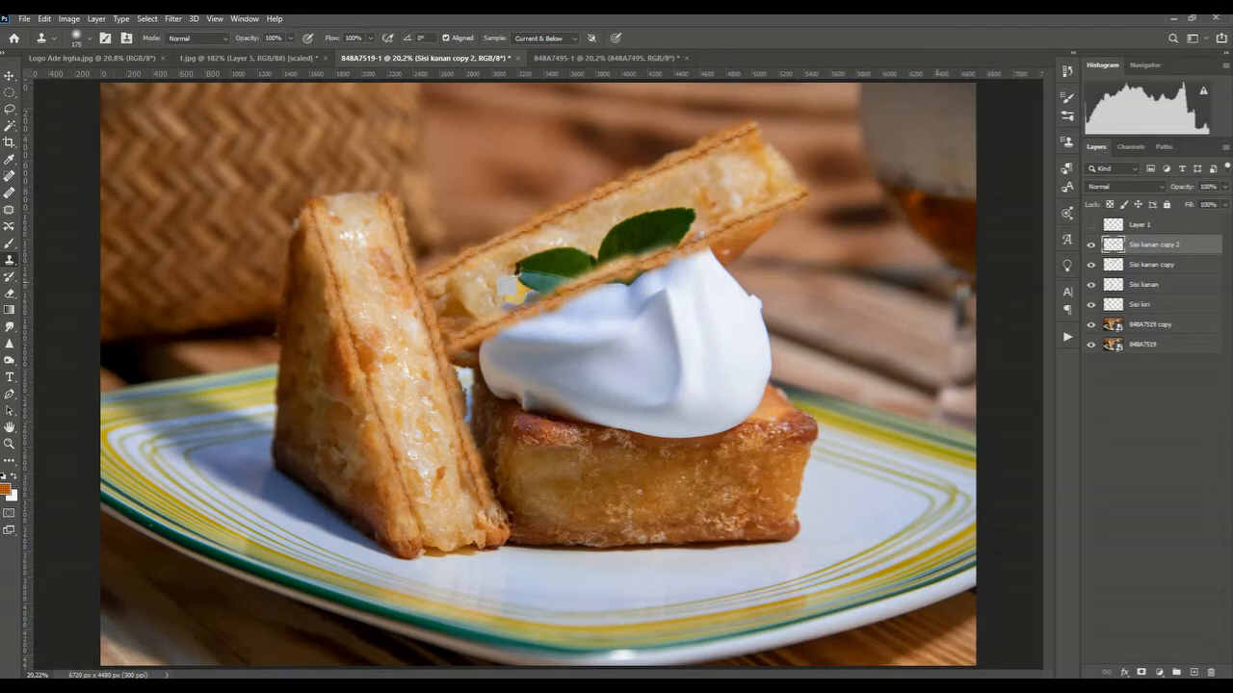
{"action": "left_click", "coordinate": [511, 300], "text": "alt"}
{"action": "left_click", "coordinate": [549, 258]}
{"action": "key", "text": "ctrl+z"}
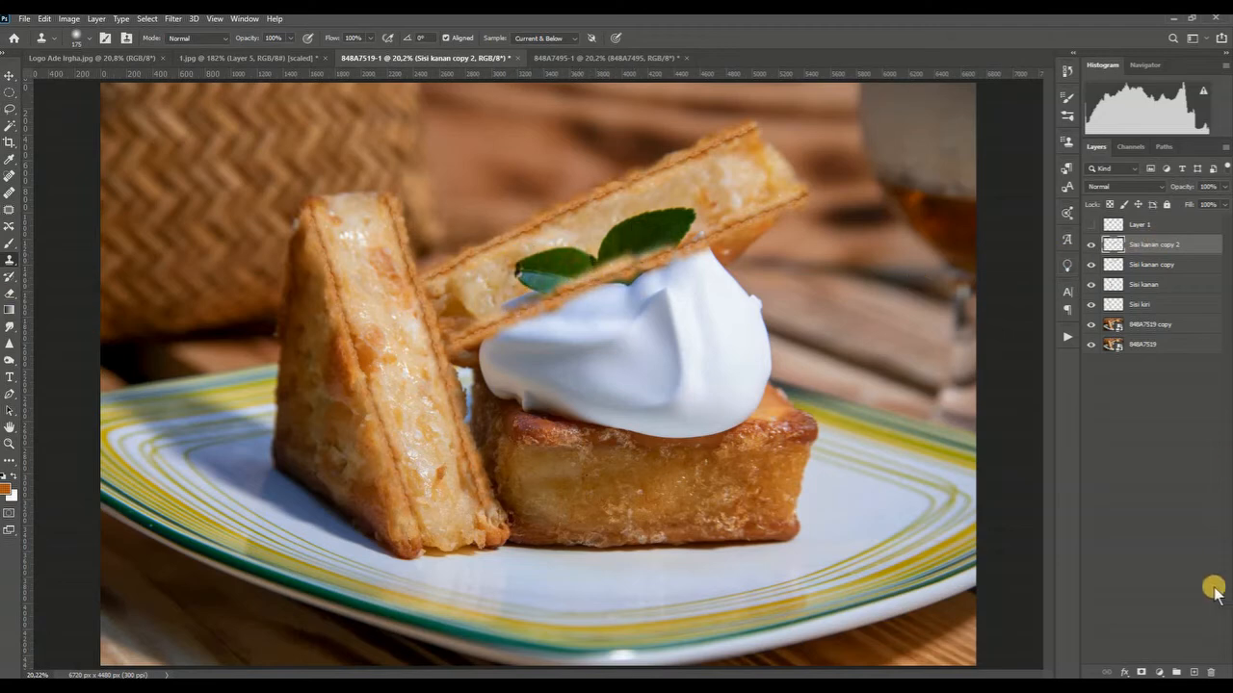
Add an inverted black mask to Sisi kanan copy 2 and paint it white along the slice's lower crust, excluding the cream and leaves
{"action": "left_click", "coordinate": [1141, 673]}
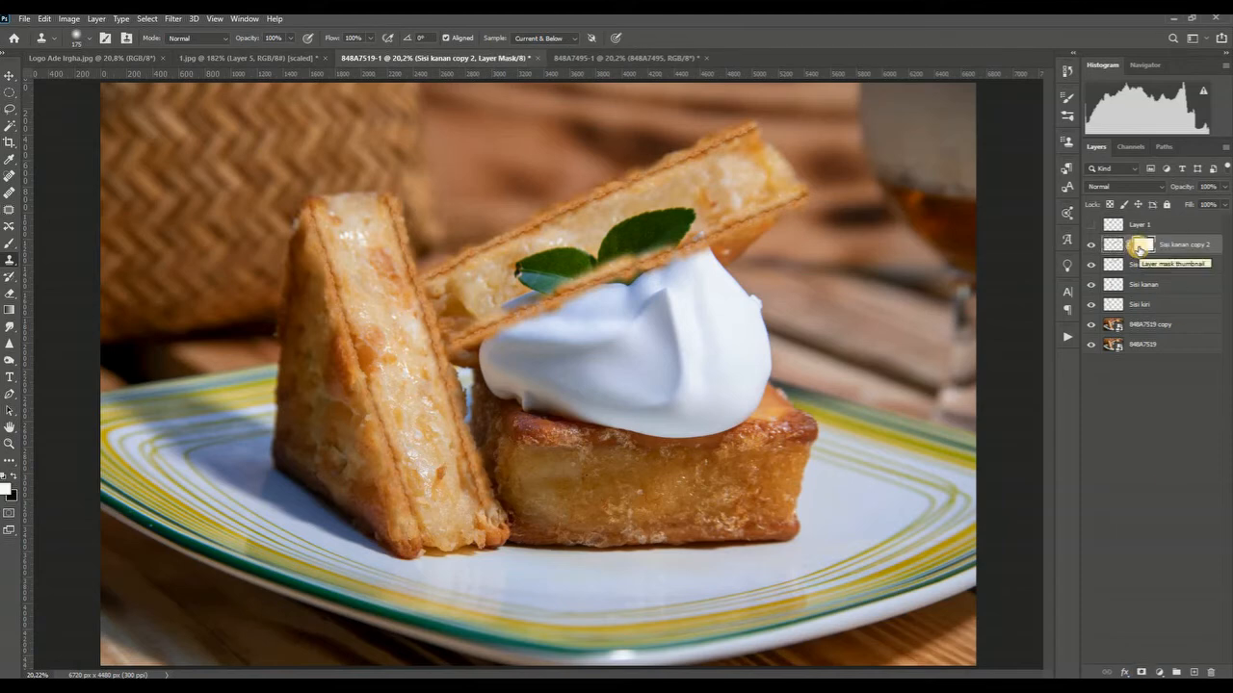
{"action": "key", "text": "ctrl+i"}
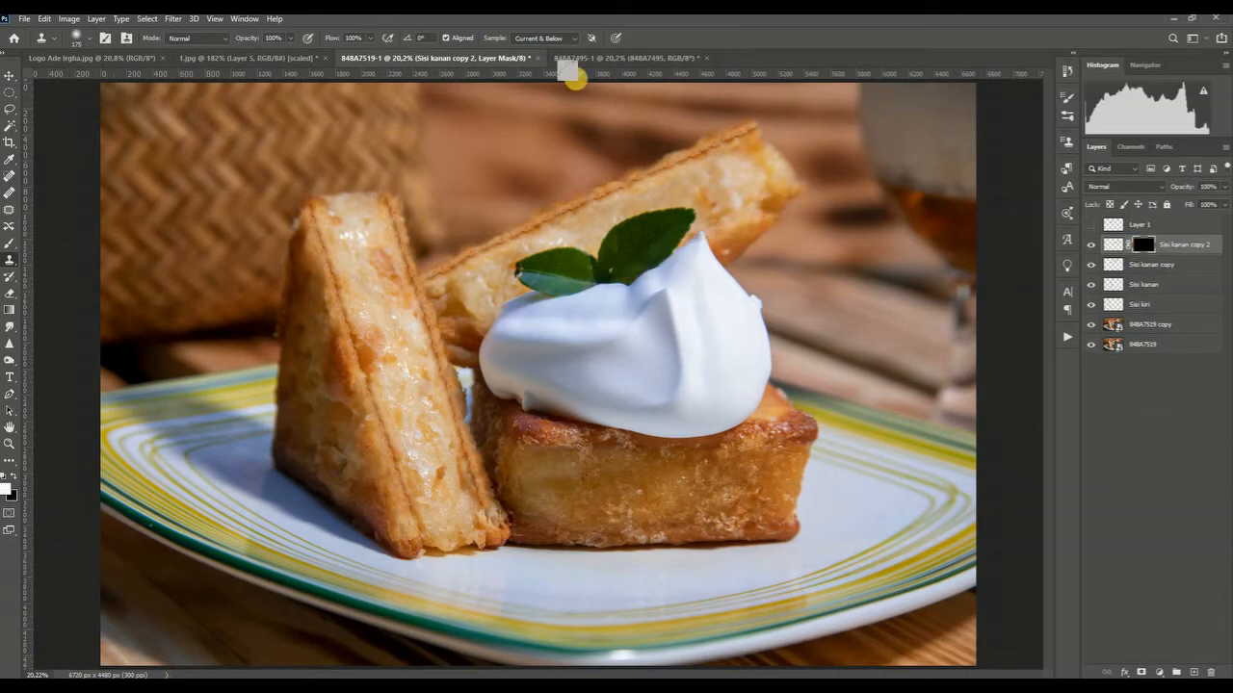
{"action": "key", "text": "b"}
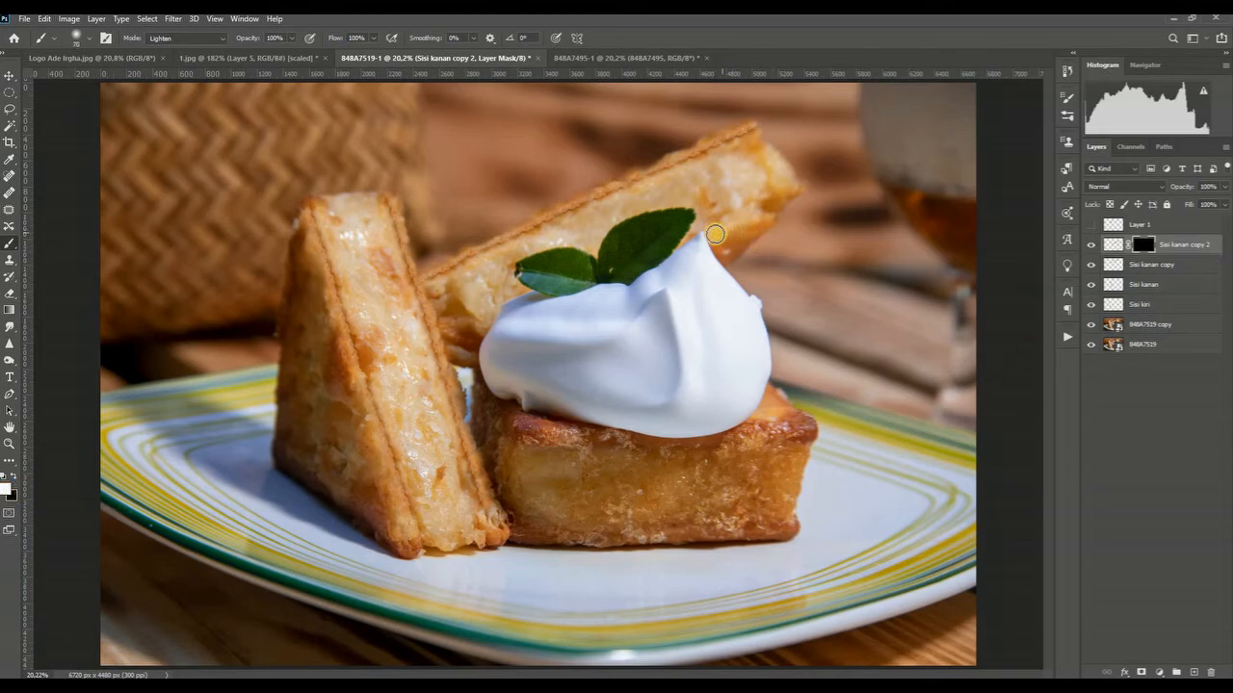
{"action": "mouse_move", "coordinate": [713, 231]}
{"action": "left_mouse_down"}
{"action": "mouse_move", "coordinate": [798, 193]}
{"action": "mouse_move", "coordinate": [768, 221]}
{"action": "mouse_move", "coordinate": [781, 209]}
{"action": "mouse_move", "coordinate": [708, 234]}
{"action": "left_mouse_up"}
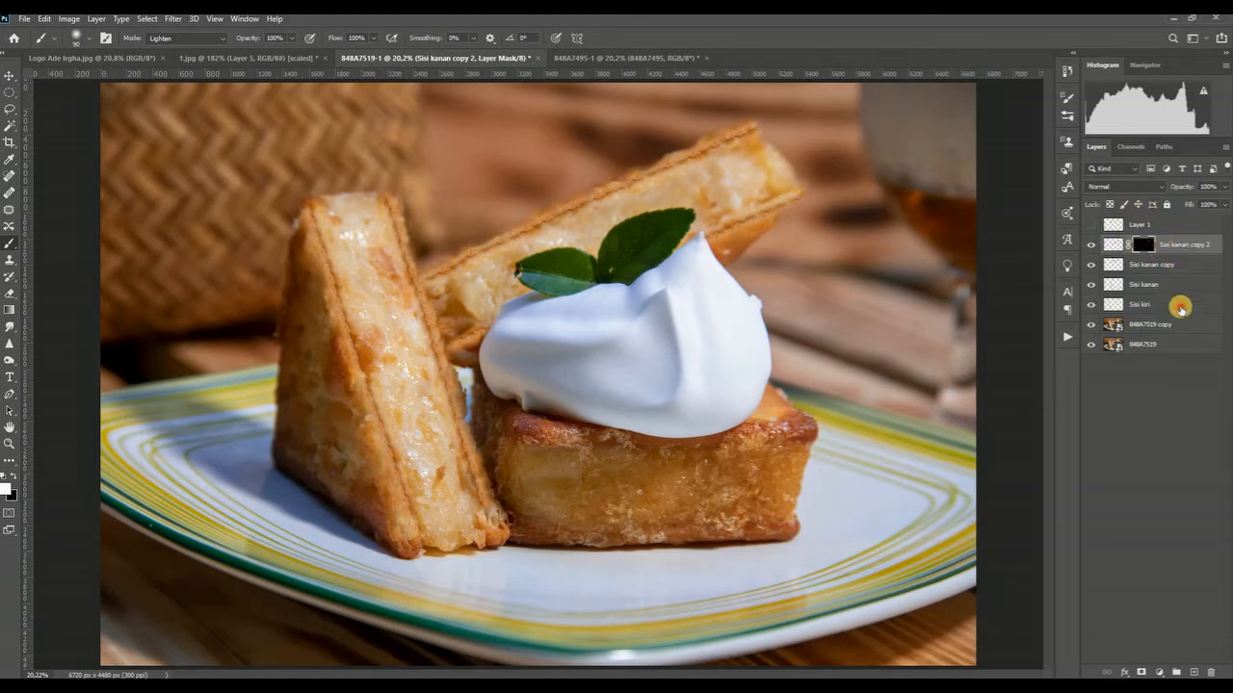
Group the layers from Sisi kanan copy 2 down to Sisi kiri
{"action": "left_click", "coordinate": [1180, 308], "text": "shift"}
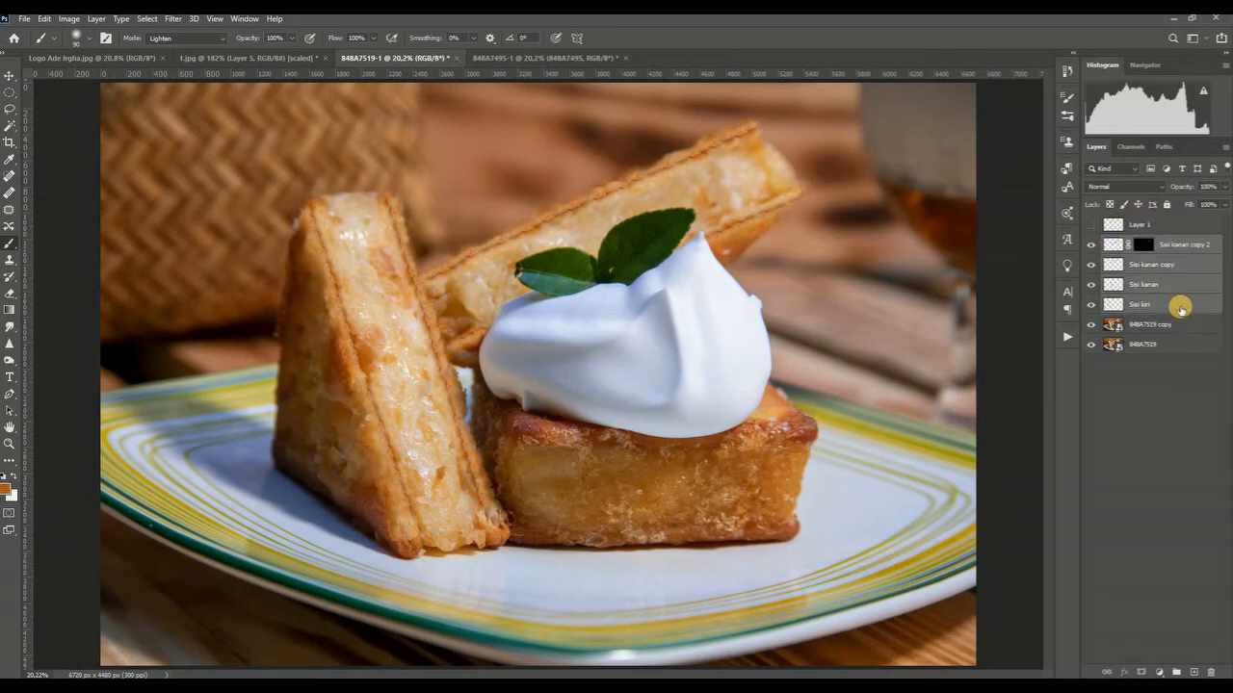
{"action": "left_click", "coordinate": [1190, 247]}
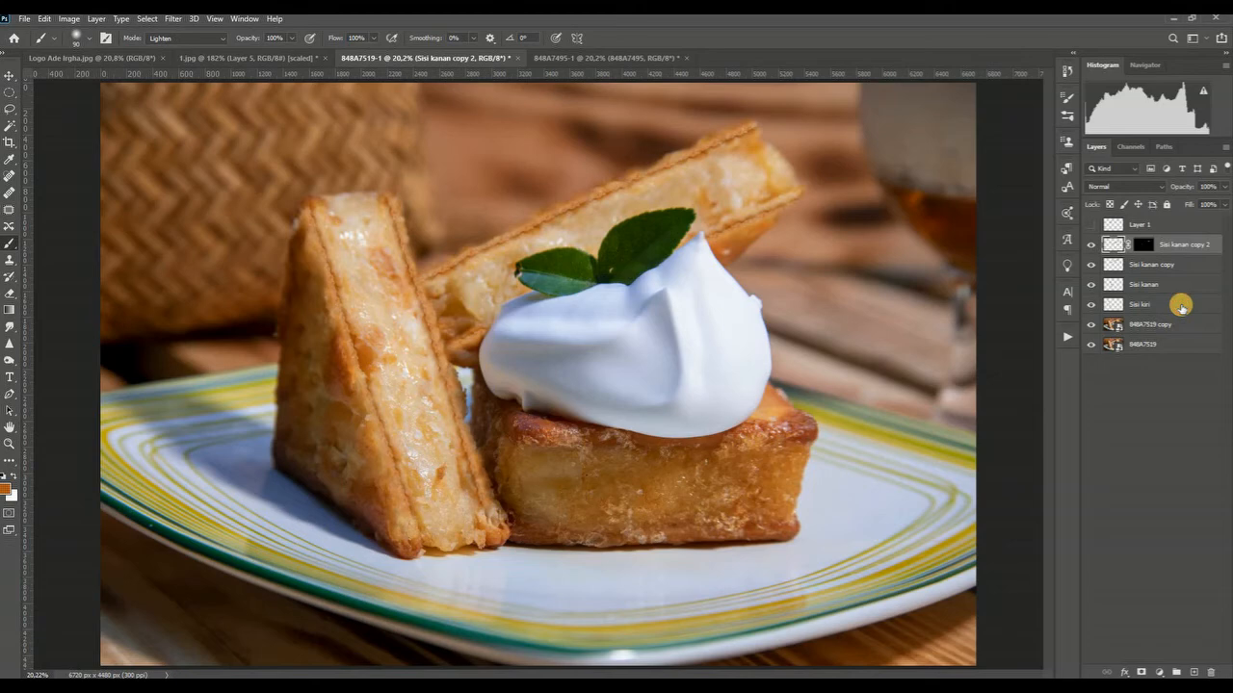
{"action": "left_click", "coordinate": [1181, 306], "text": "shift"}
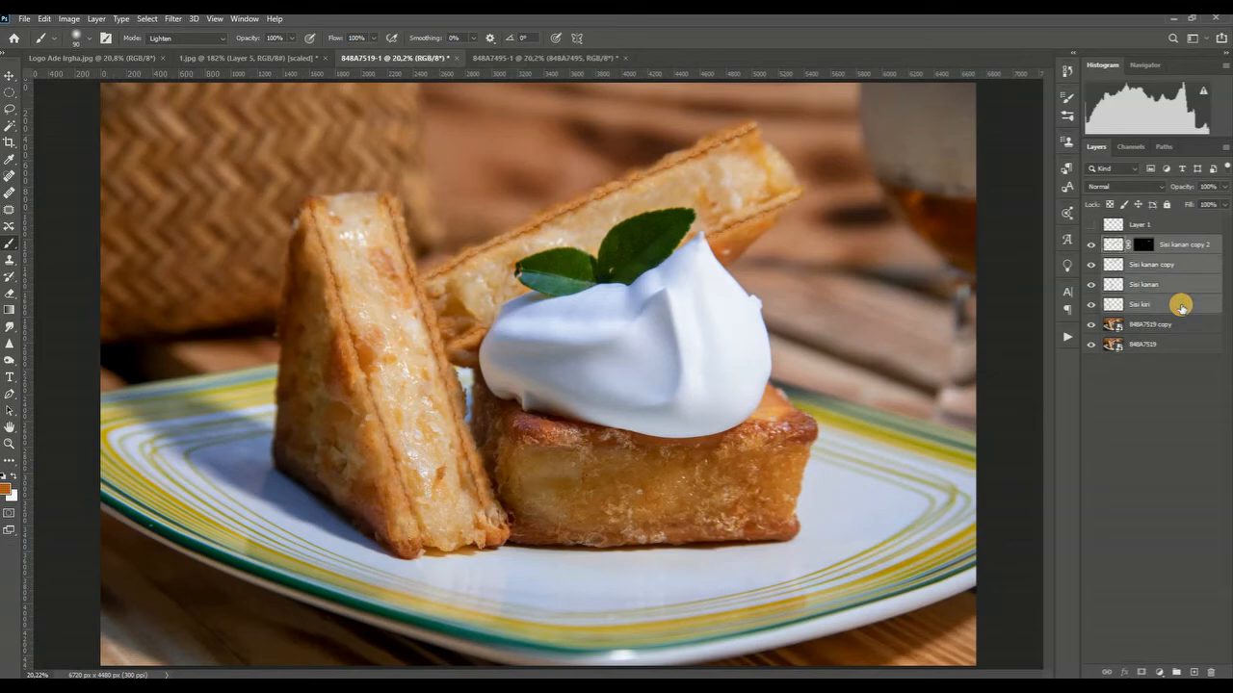
{"action": "key", "text": "ctrl+g"}
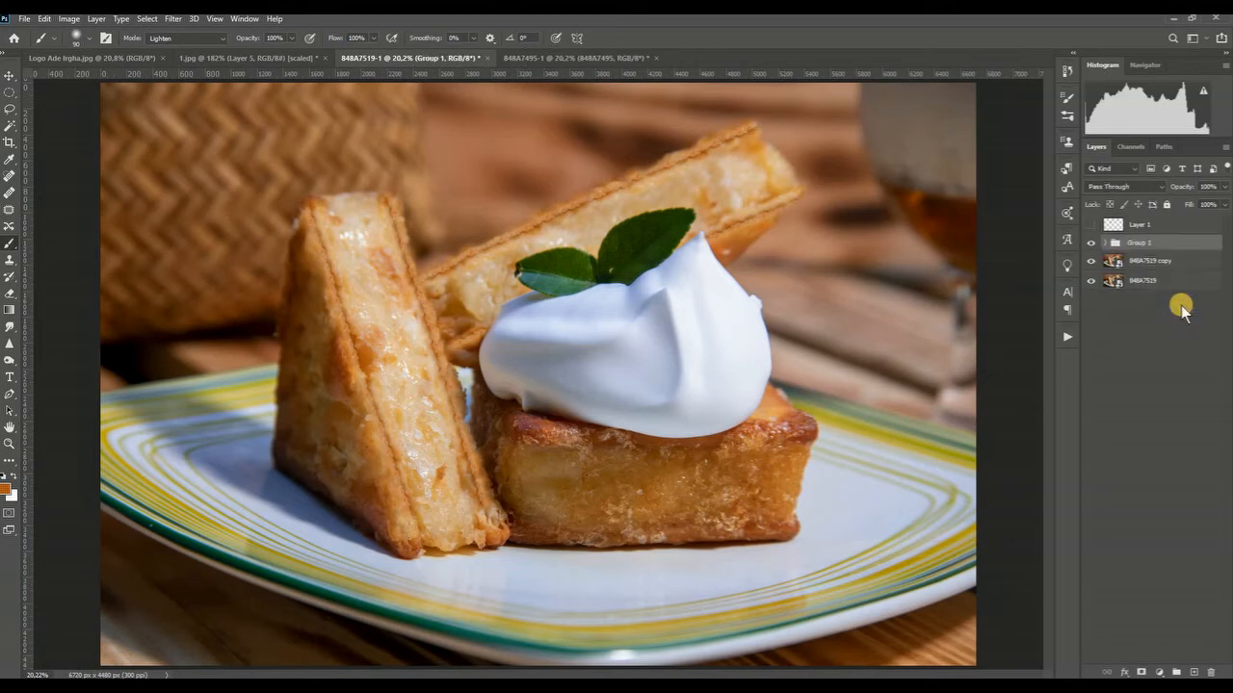
Compare the cake slices with and without the crust retouching in Group 1
{"action": "left_click", "coordinate": [1092, 243]}
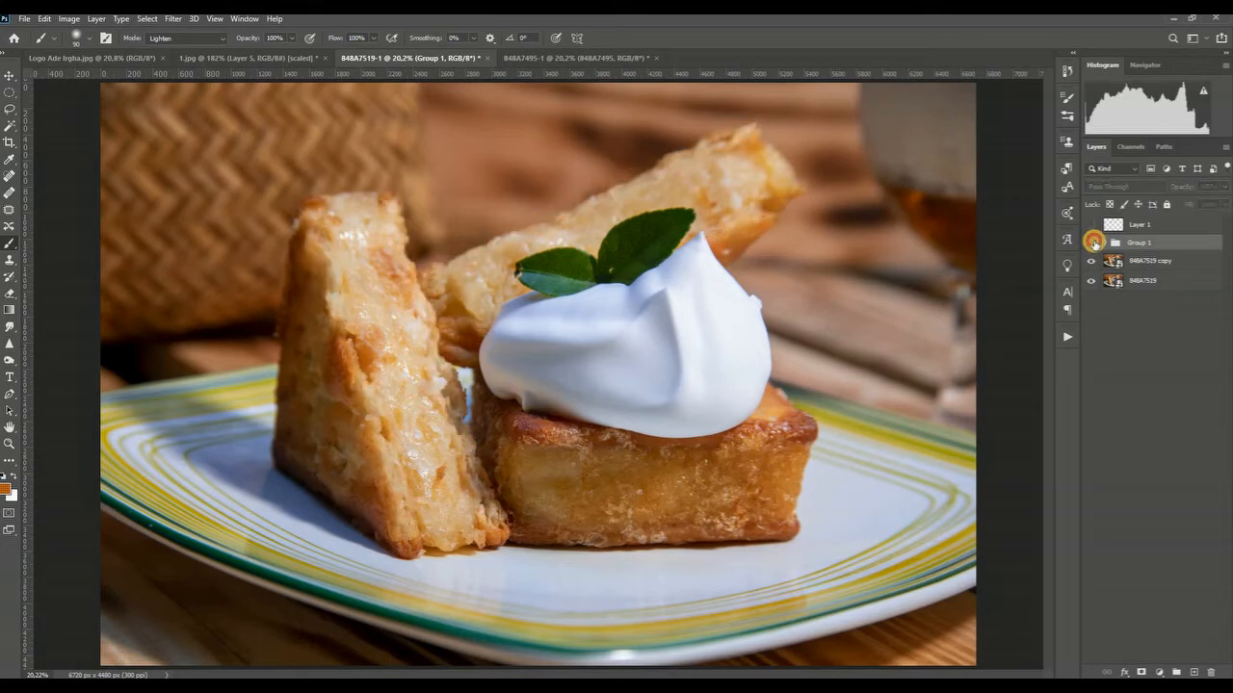
{"action": "left_click", "coordinate": [1092, 243]}
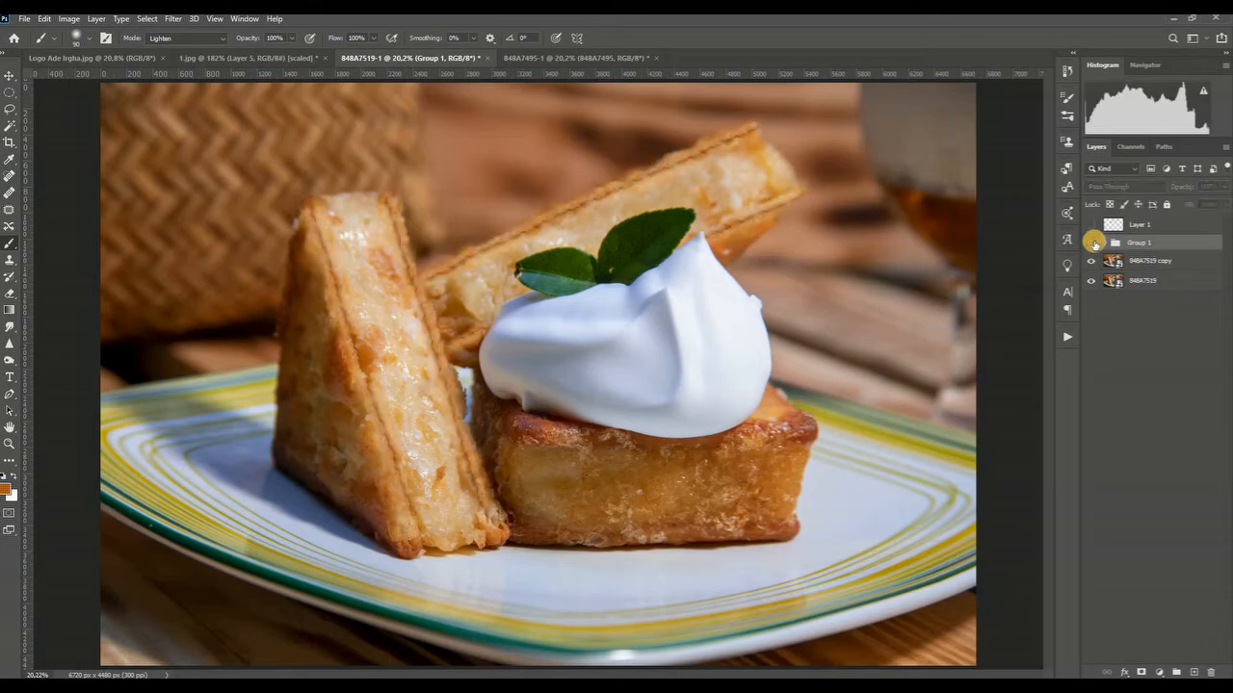
{"action": "left_click", "coordinate": [1092, 243]}
{"action": "left_click", "coordinate": [1092, 243]}
{"action": "left_click", "coordinate": [1093, 244]}
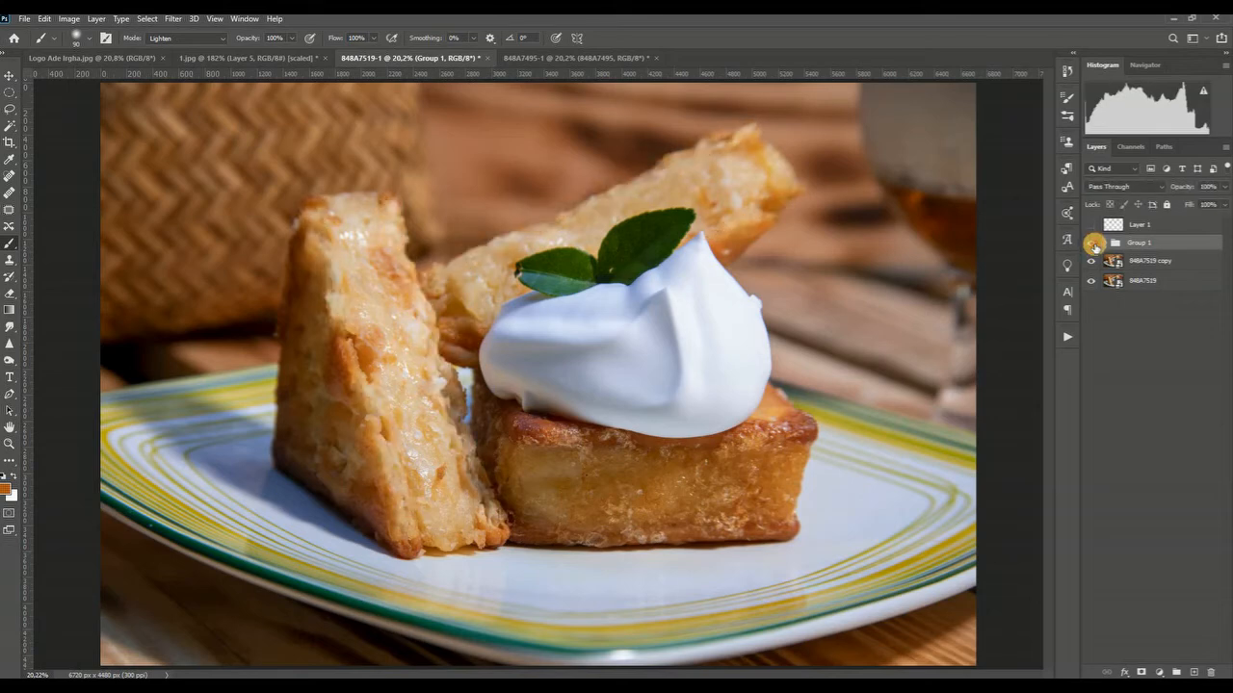
{"action": "left_click", "coordinate": [1093, 245]}
{"action": "left_click", "coordinate": [1093, 245]}
{"action": "left_click", "coordinate": [1093, 245]}
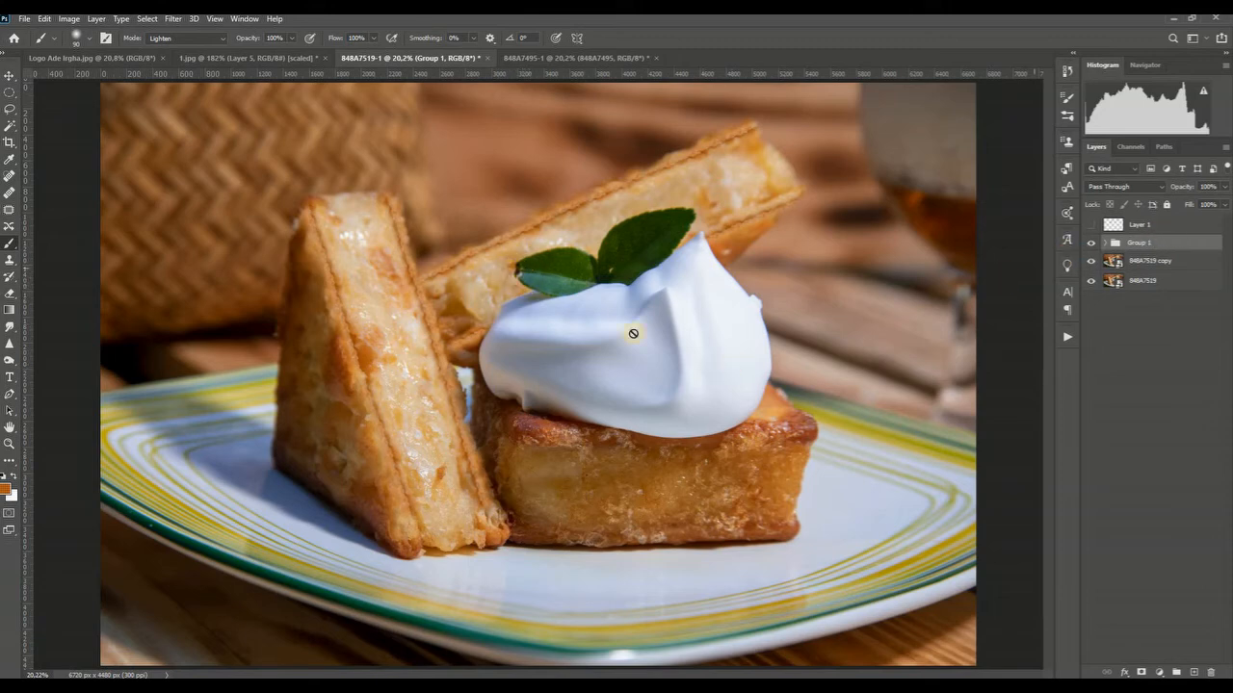
Add an empty layer above Group 1 and Clone Stamp the tip of the smaller leaf onto the back slice beside it
{"action": "left_click", "coordinate": [1194, 672]}
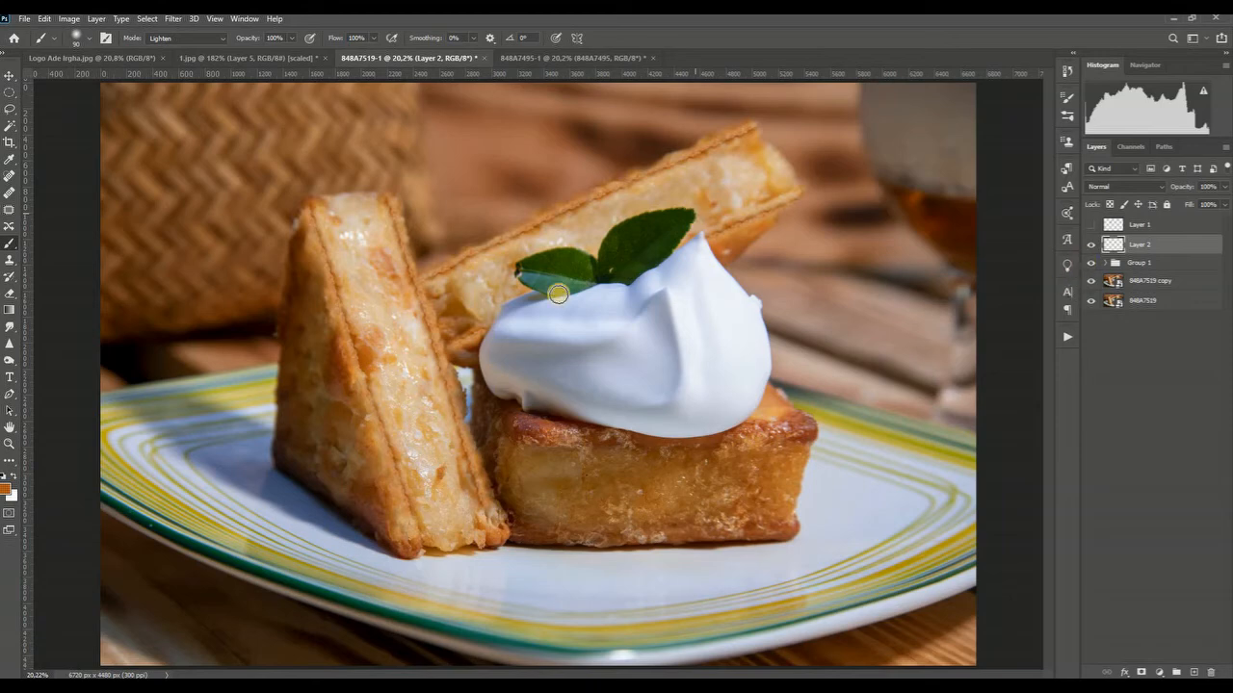
{"action": "left_click", "coordinate": [8, 260]}
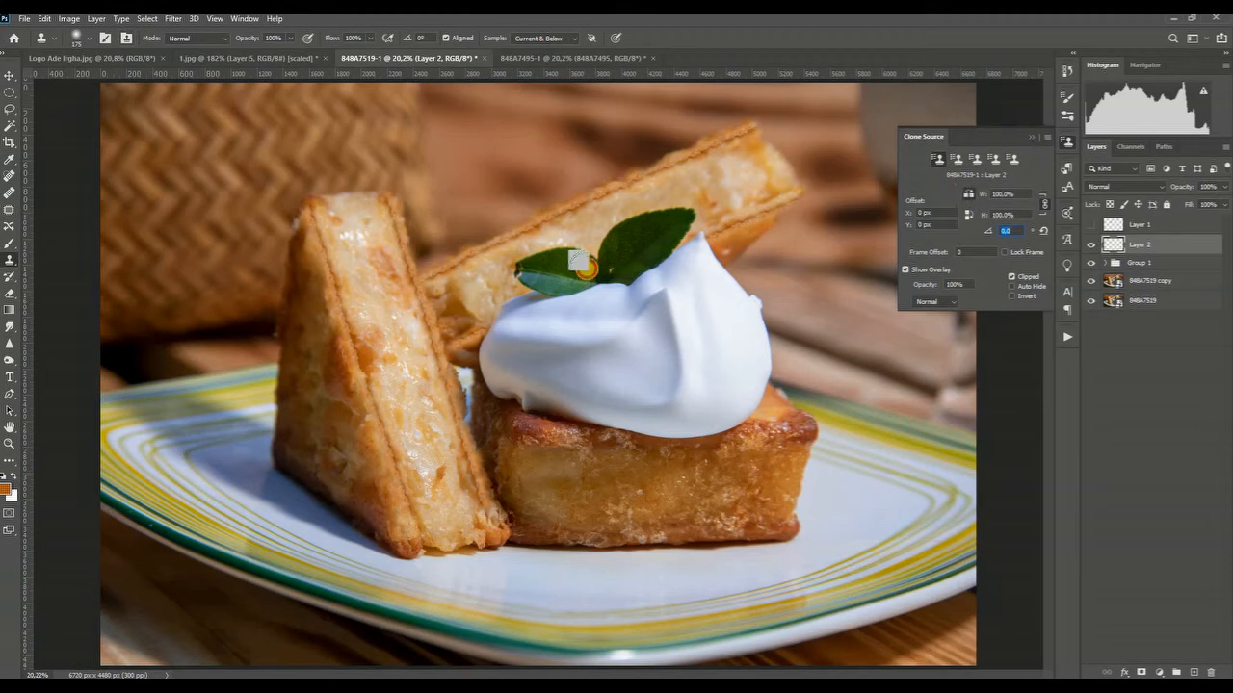
{"action": "left_click", "coordinate": [471, 279]}
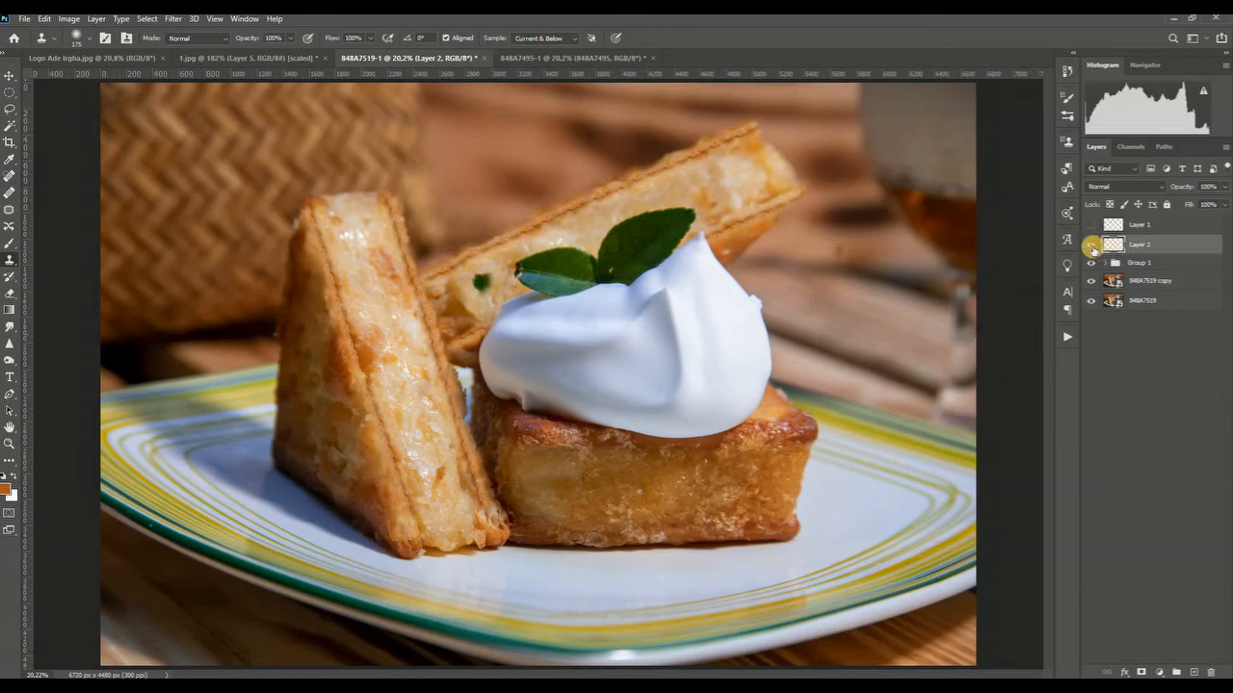
Isolate Layer 2 to inspect the cloned leaf tip, and restore the other layers' visibility
{"action": "left_click", "coordinate": [1091, 246], "text": "alt"}
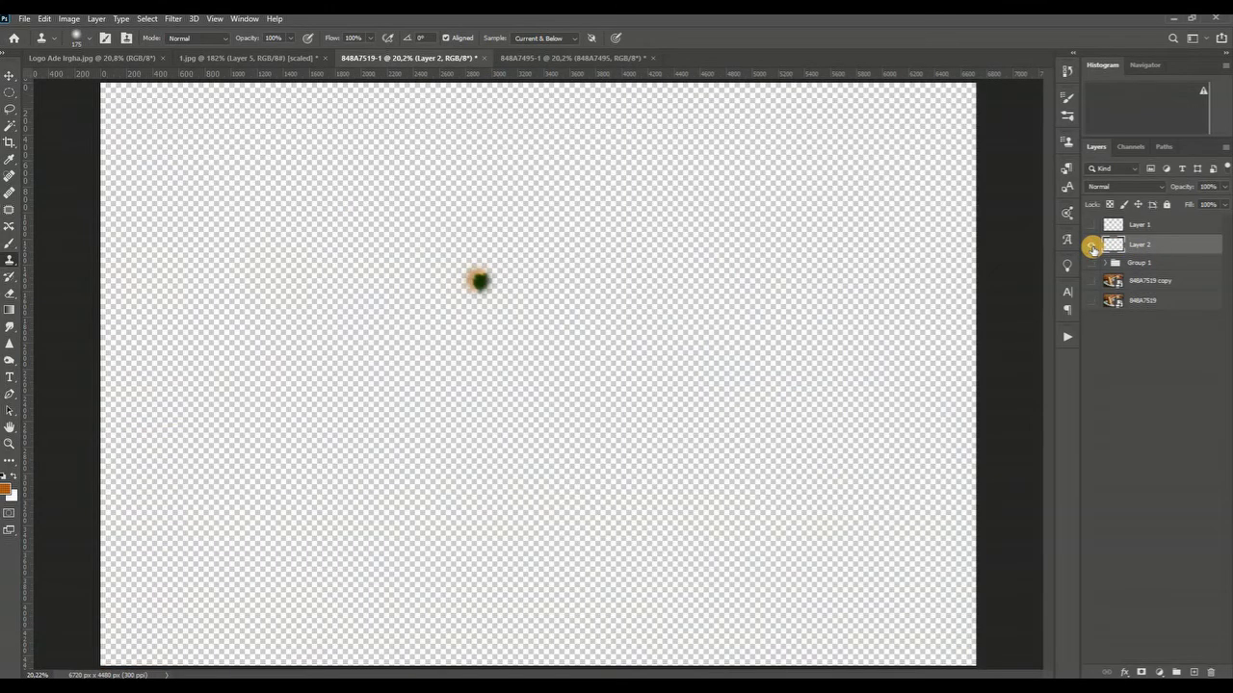
{"action": "left_click", "coordinate": [1092, 246], "text": "alt"}
{"action": "left_click", "coordinate": [1091, 246], "text": "alt"}
{"action": "left_click", "coordinate": [1091, 247], "text": "alt"}
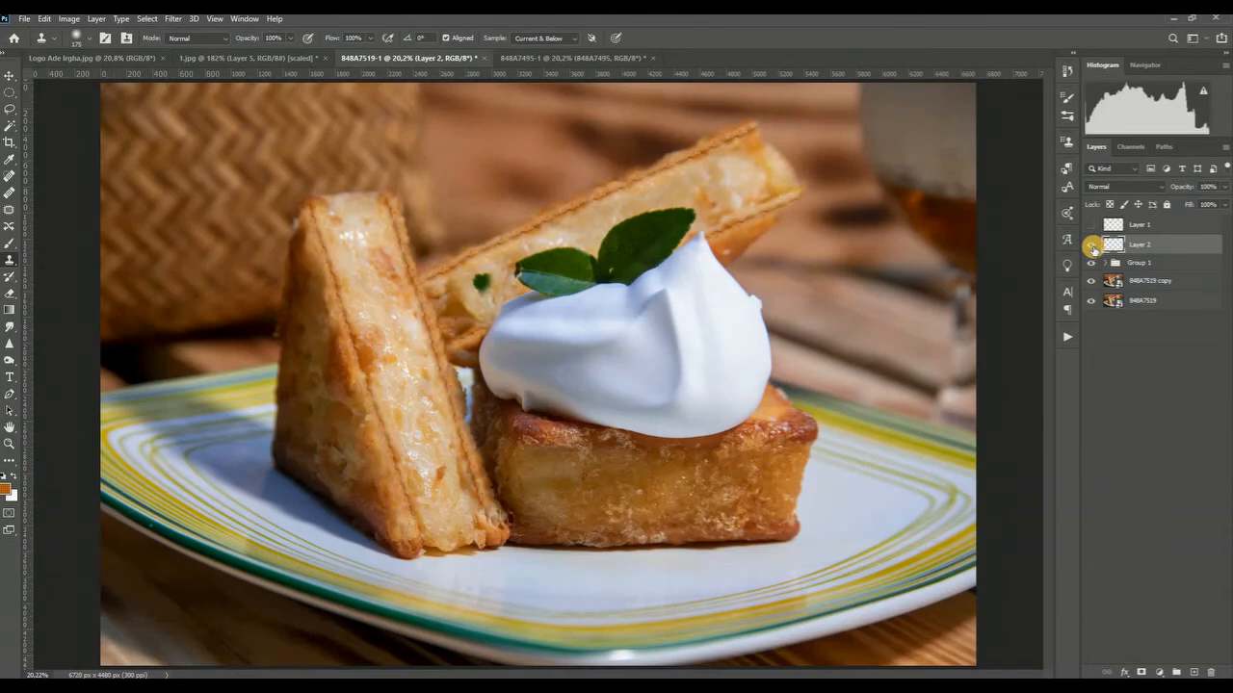
Transform the cloned leaf patch, rotating it slightly counterclockwise and moving it onto the damaged tip of the smaller leaf
{"action": "key", "text": "ctrl+t"}
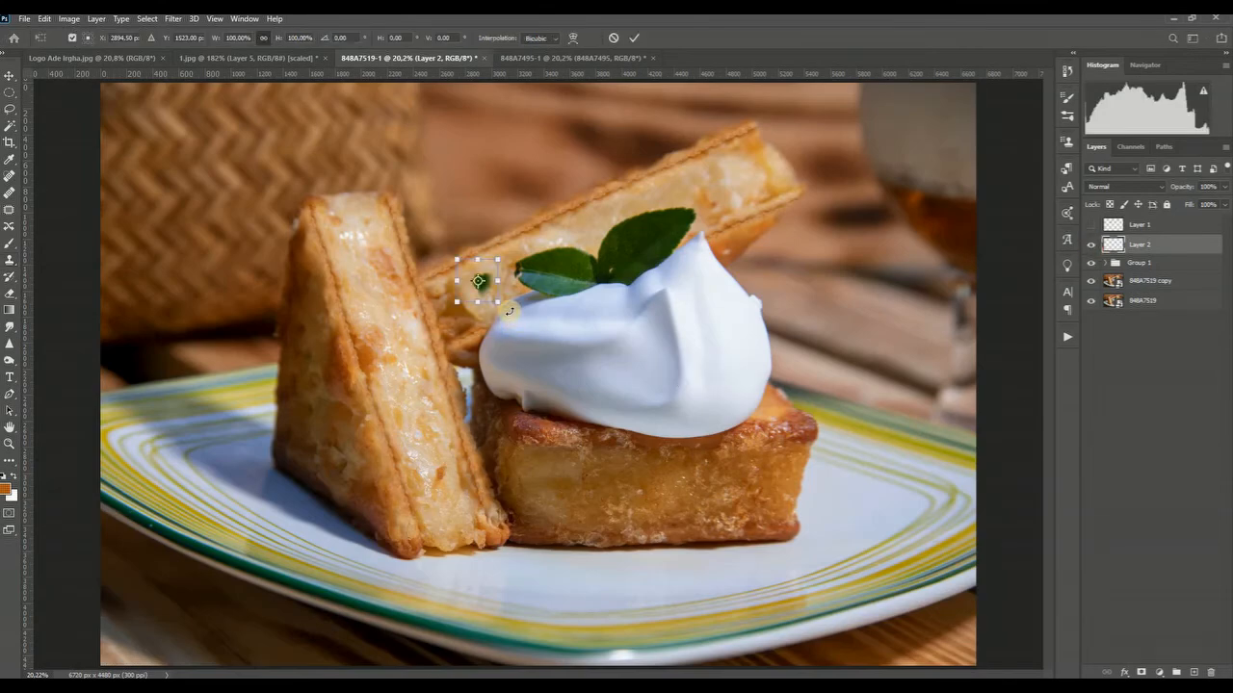
{"action": "left_click_drag", "start_coordinate": [490, 297], "coordinate": [531, 286]}
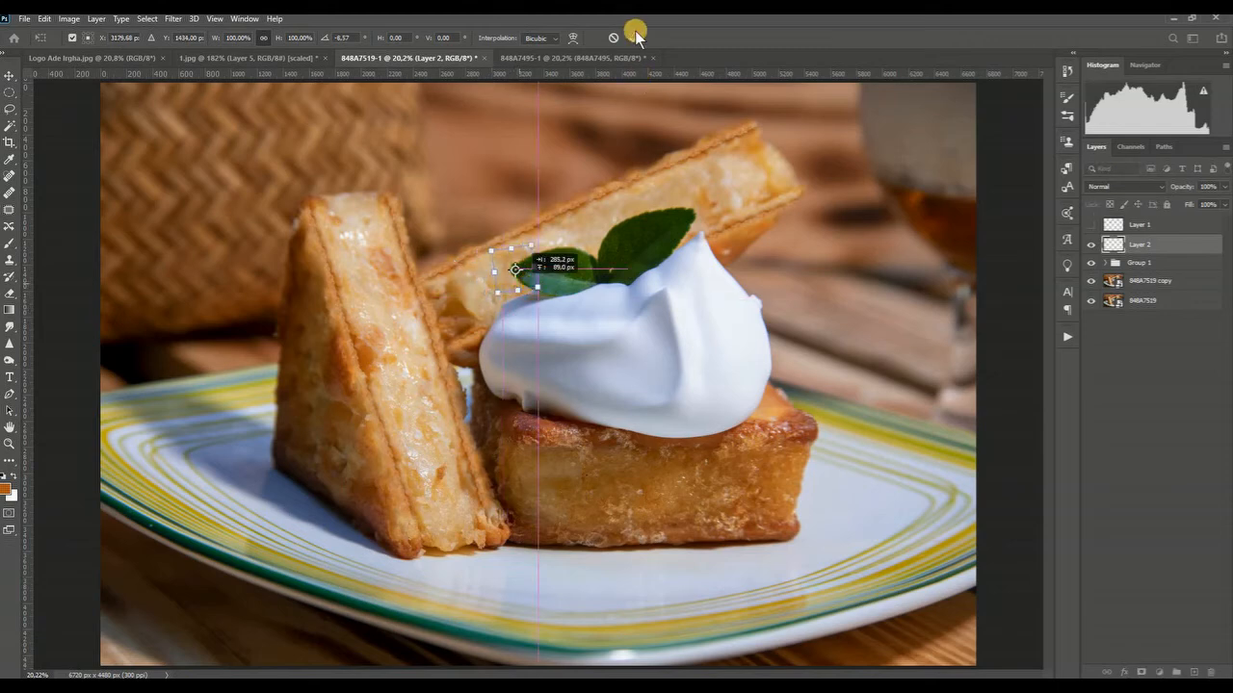
{"action": "left_click", "coordinate": [636, 37]}
{"action": "key", "text": "s"}
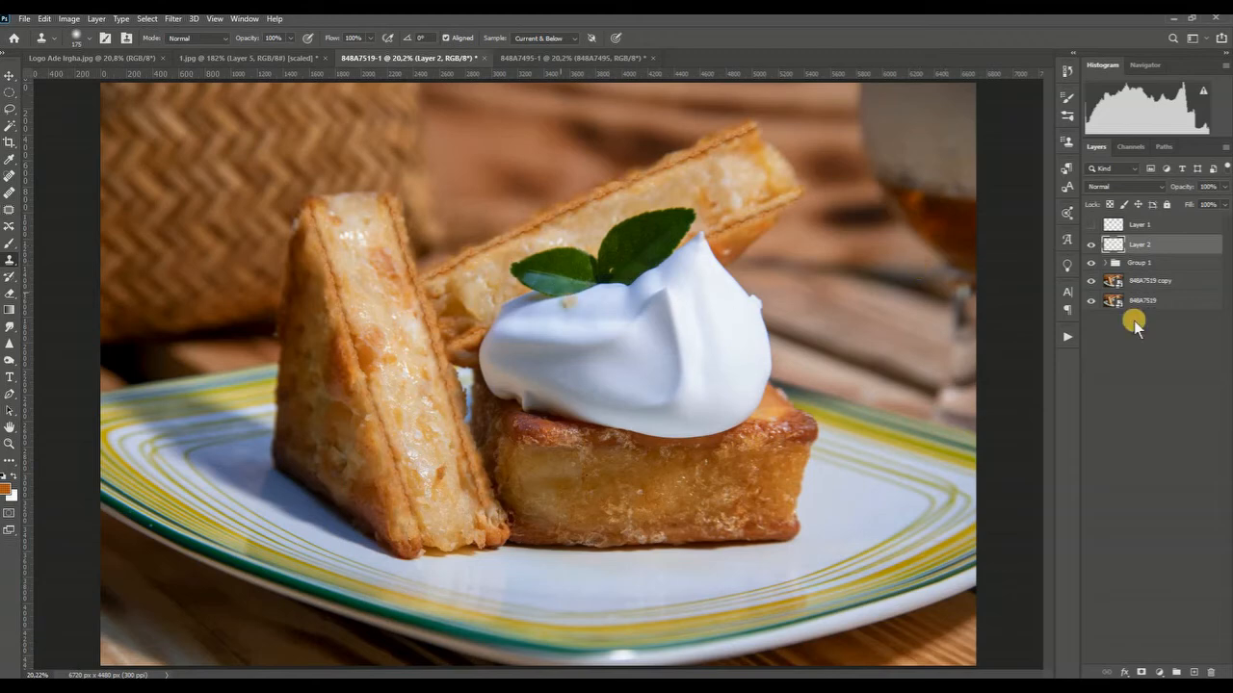
Rotate the cloned leaf tip on Layer 2 by about -8.2° to align it with the leaf
{"action": "left_click", "coordinate": [9, 75]}
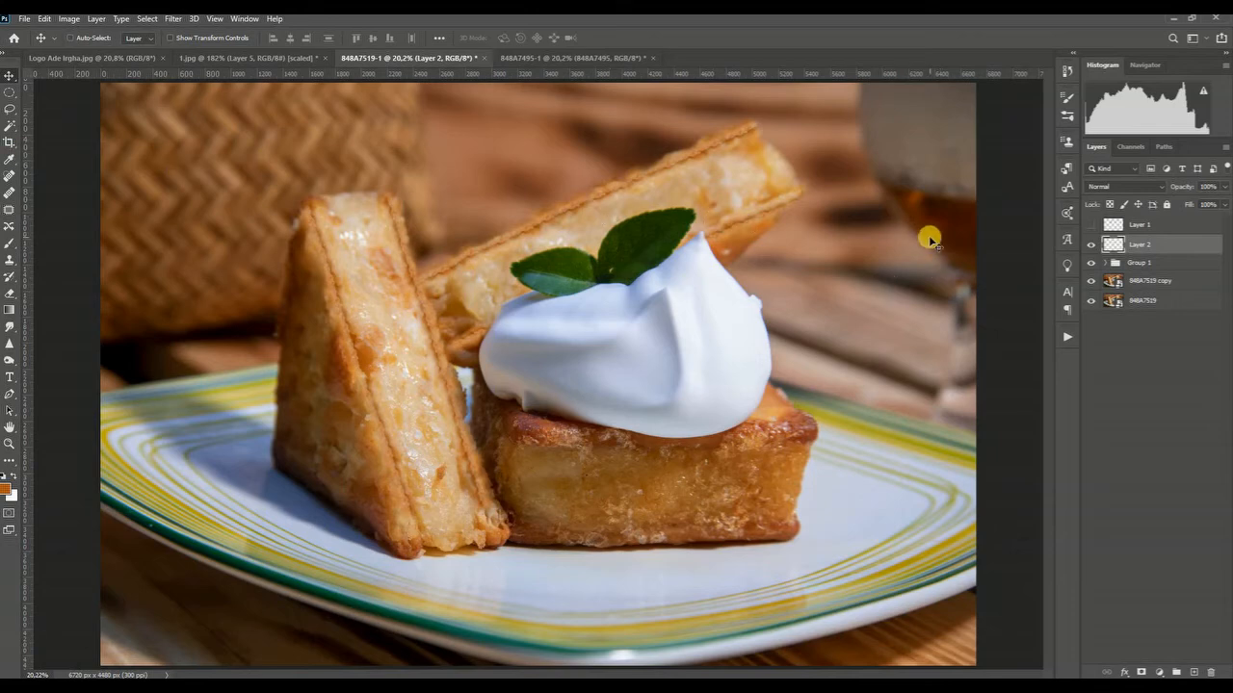
{"action": "key", "text": "ctrl+t"}
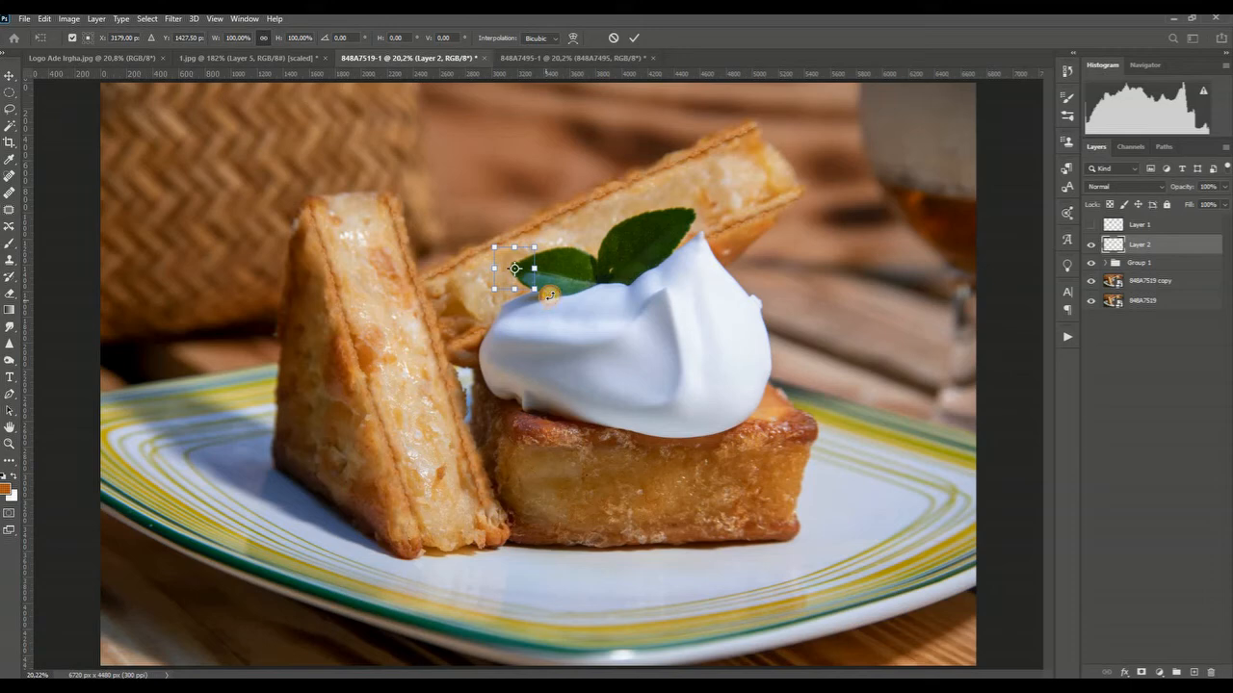
{"action": "left_click_drag", "start_coordinate": [548, 295], "coordinate": [551, 290]}
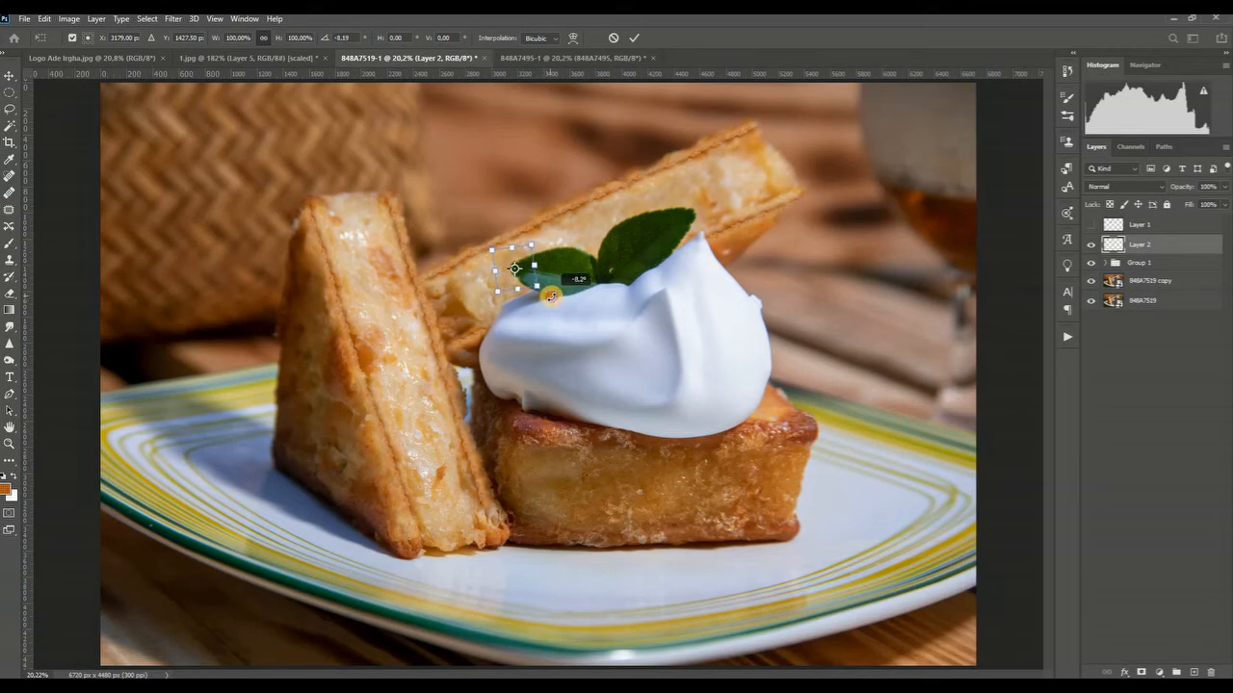
{"action": "left_click", "coordinate": [631, 38]}
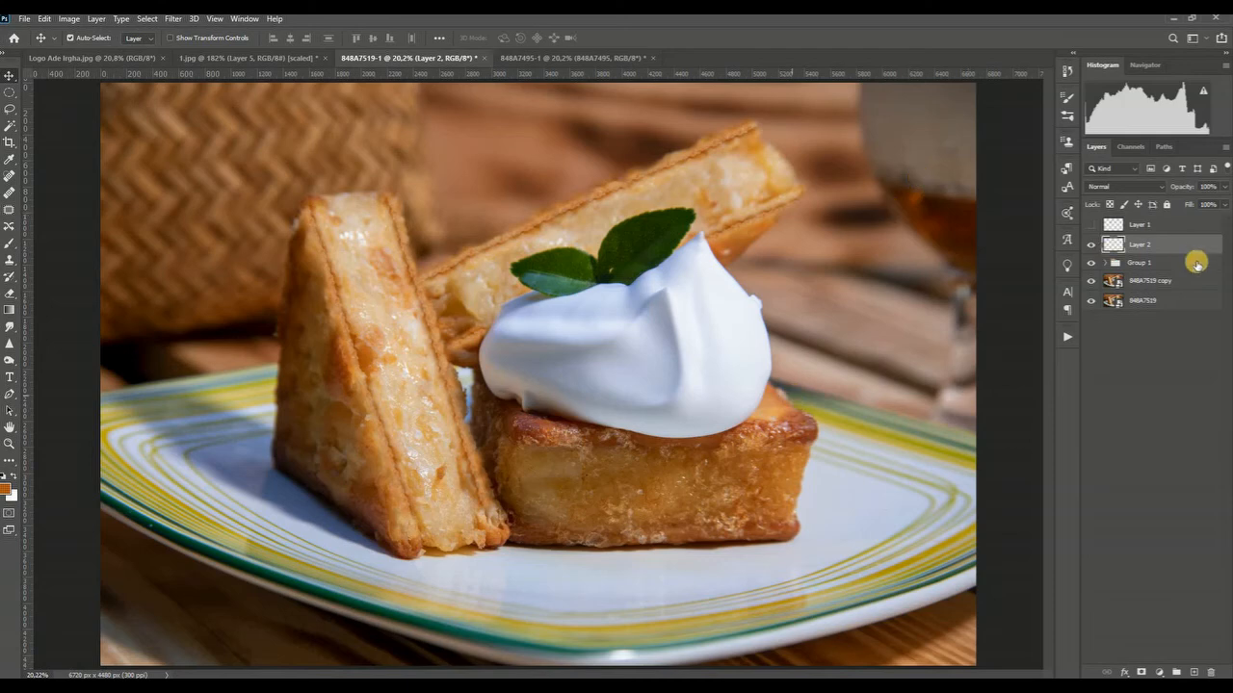
Group Layer 2 with Group 1, and toggle the new group's visibility to compare the dessert before and after retouching
{"action": "left_click", "coordinate": [1196, 265]}
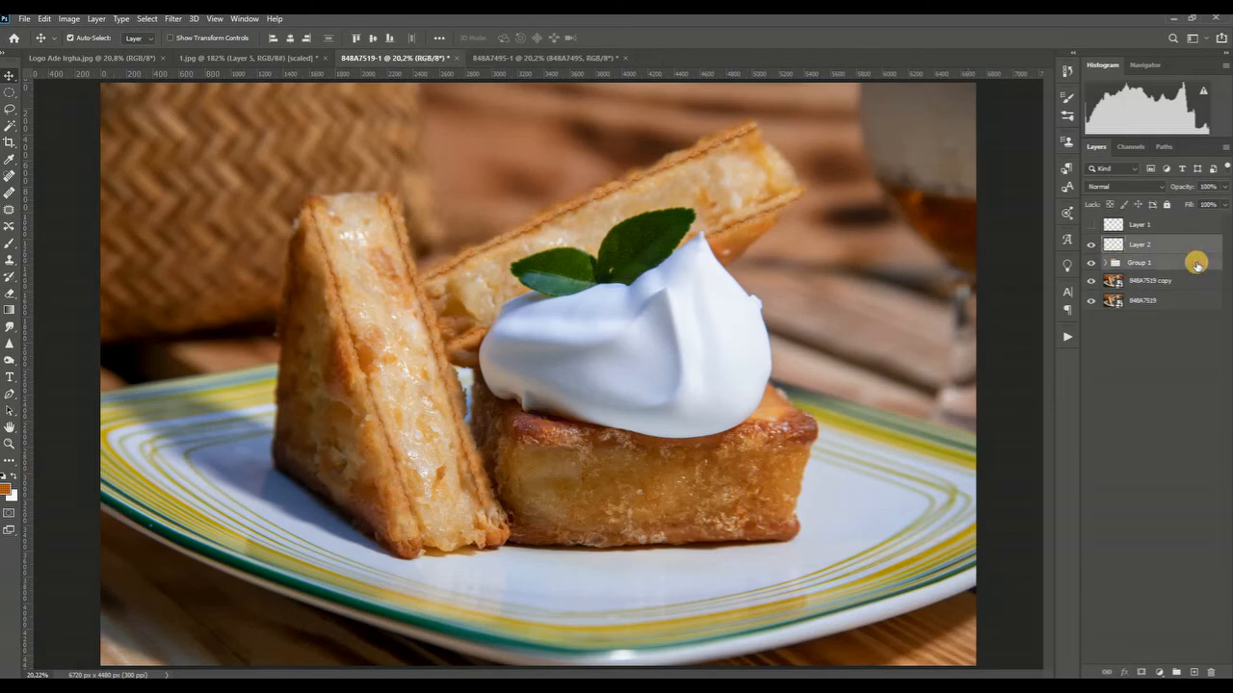
{"action": "key", "text": "ctrl+g"}
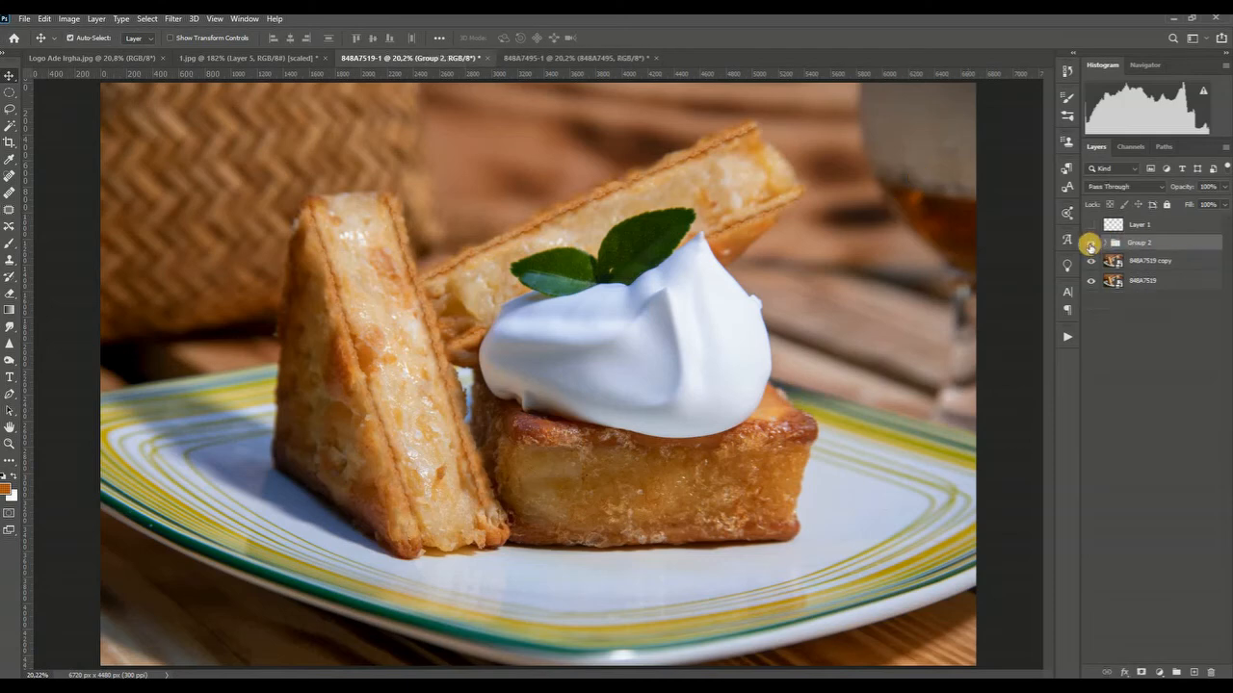
{"action": "left_click", "coordinate": [1091, 243]}
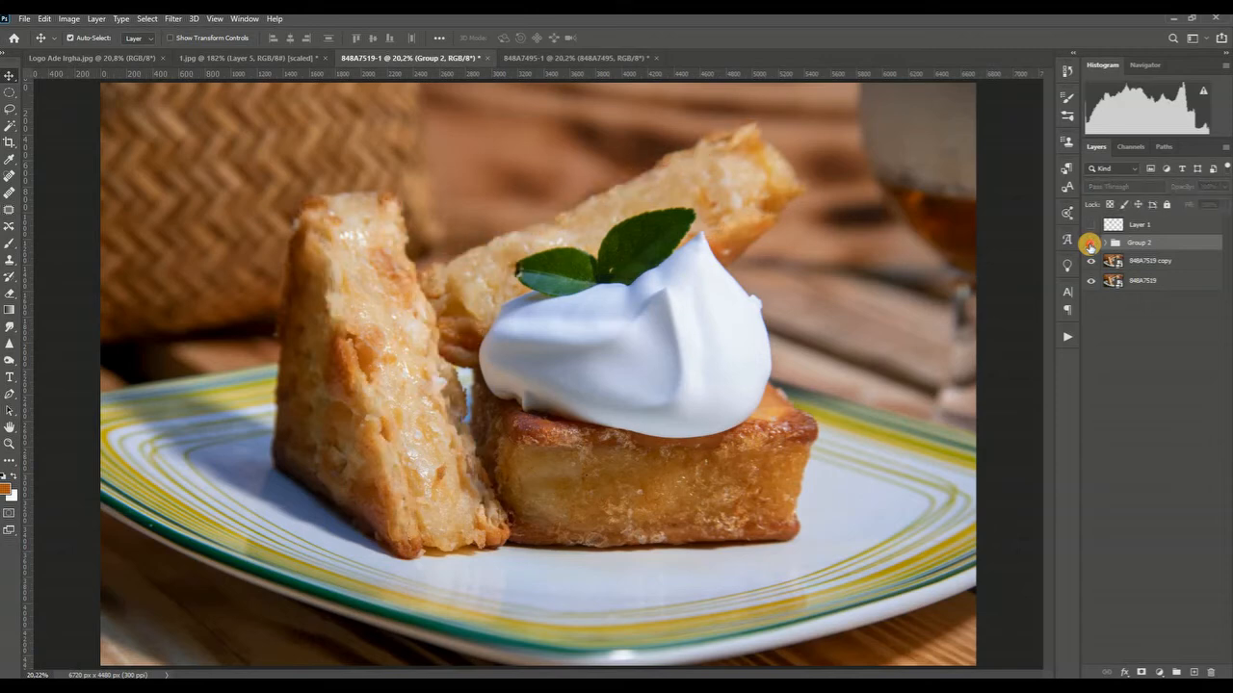
{"action": "left_click", "coordinate": [1089, 245]}
{"action": "left_click", "coordinate": [1089, 245]}
{"action": "left_click", "coordinate": [1089, 245]}
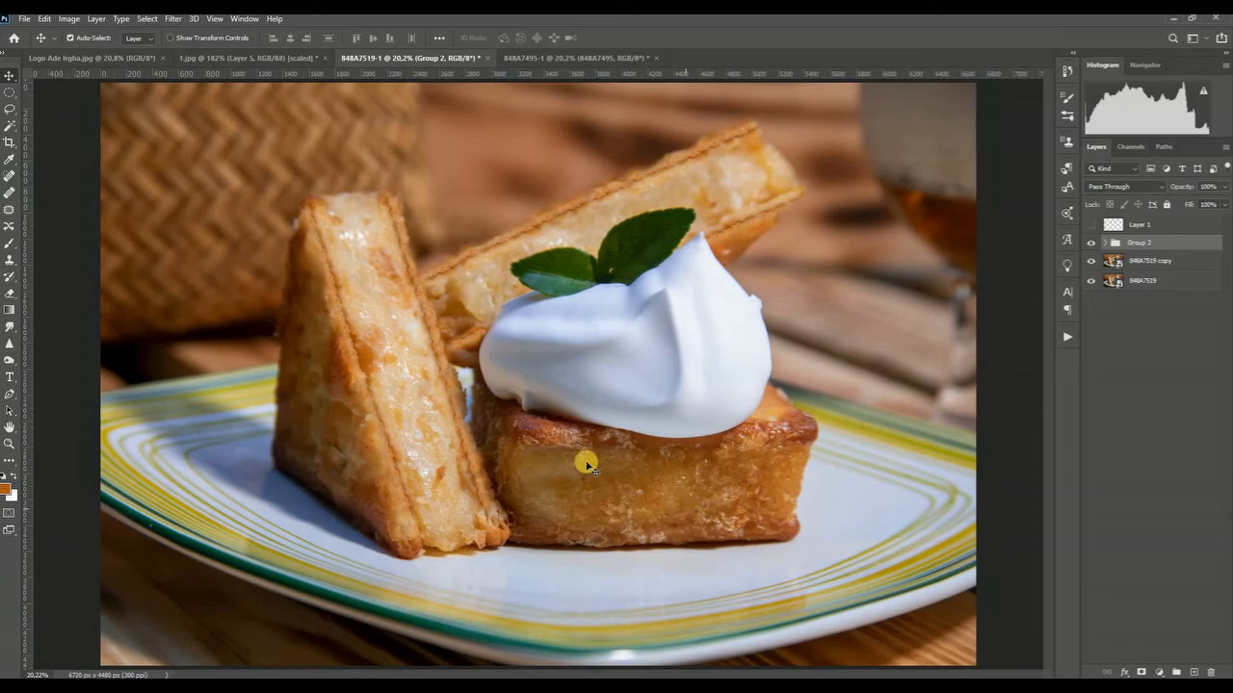
{"action": "left_click", "coordinate": [1092, 242]}
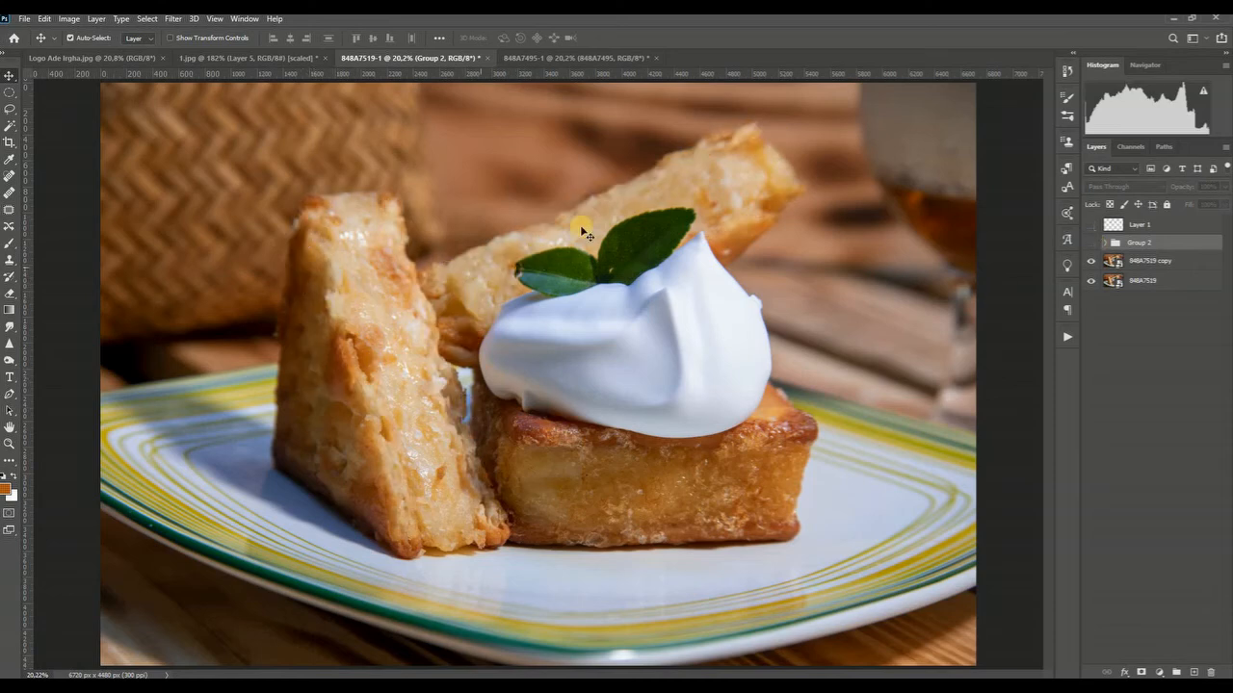
{"action": "left_click", "coordinate": [1092, 241]}
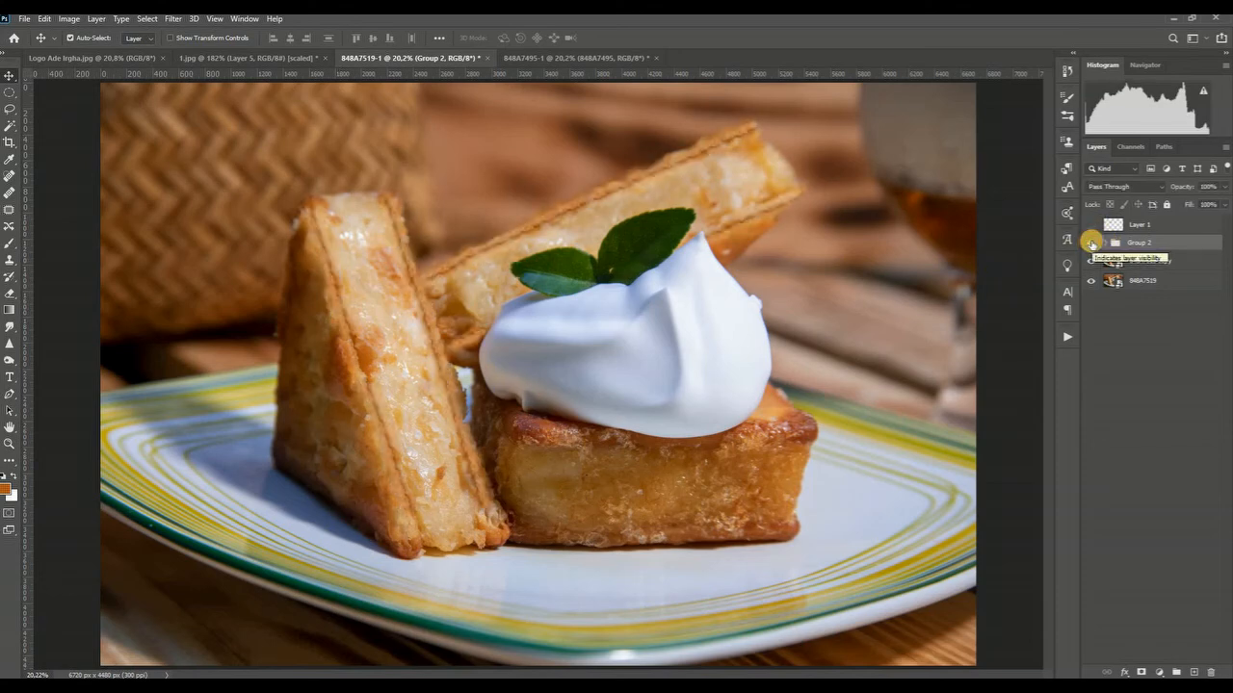
In the 848A7495-1 document, add an empty layer and brush small marks around the flaws on both rice rolls and the lime wedge
{"action": "left_click", "coordinate": [572, 56]}
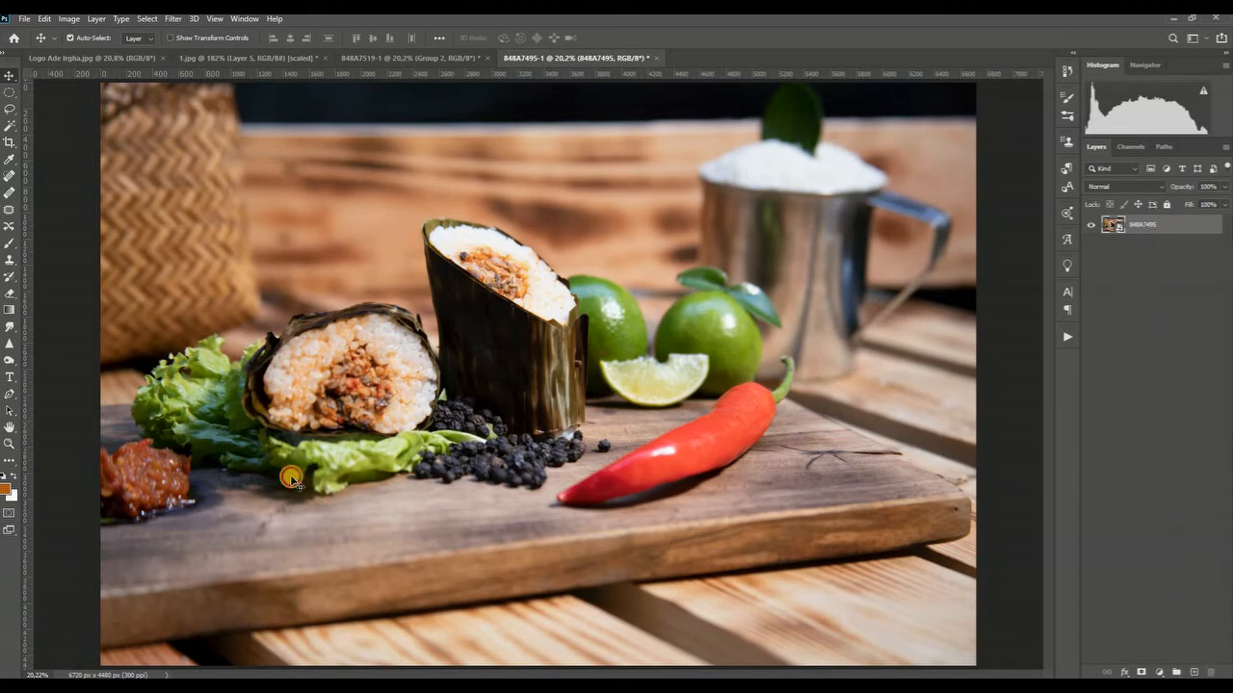
{"action": "key", "text": "ctrl+shift+alt+n"}
{"action": "left_click", "coordinate": [8, 243]}
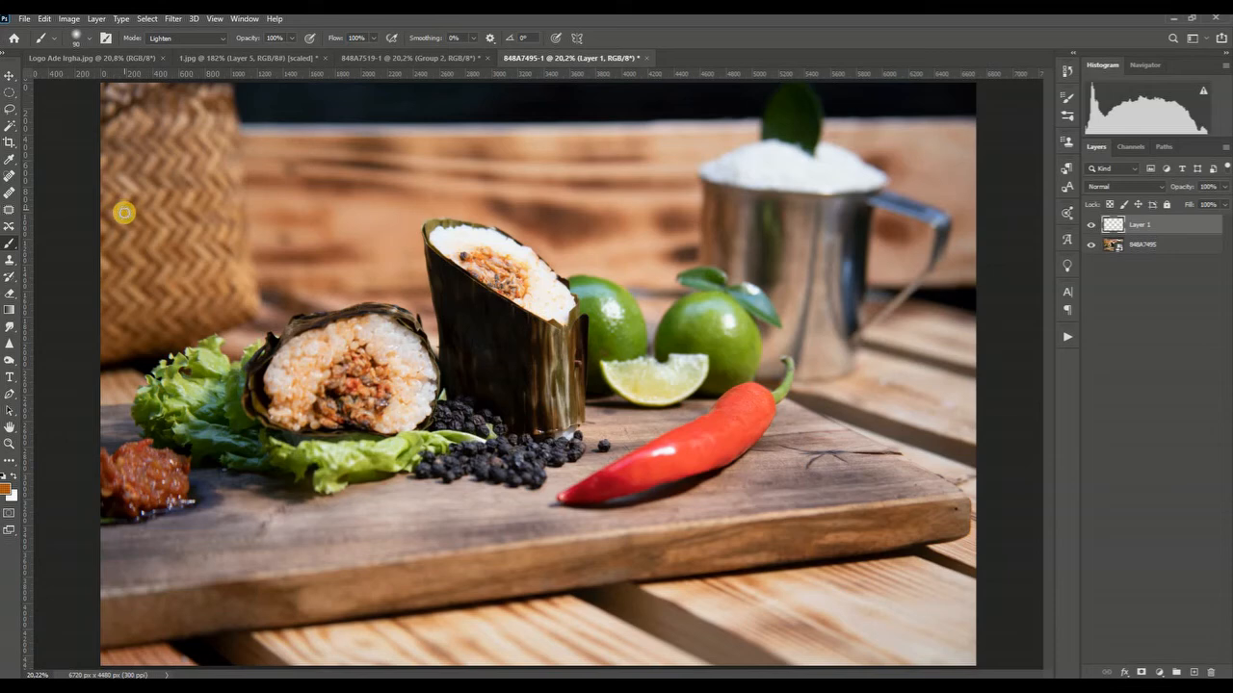
{"action": "key", "text": "bracketleft"}
{"action": "key", "text": "bracketleft"}
{"action": "key", "text": "bracketleft"}
{"action": "mouse_move", "coordinate": [282, 355]}
{"action": "left_mouse_down"}
{"action": "mouse_move", "coordinate": [241, 386]}
{"action": "mouse_move", "coordinate": [247, 418]}
{"action": "mouse_move", "coordinate": [274, 426]}
{"action": "mouse_move", "coordinate": [291, 409]}
{"action": "mouse_move", "coordinate": [280, 355]}
{"action": "mouse_move", "coordinate": [268, 379]}
{"action": "mouse_move", "coordinate": [265, 366]}
{"action": "mouse_move", "coordinate": [253, 377]}
{"action": "mouse_move", "coordinate": [263, 405]}
{"action": "mouse_move", "coordinate": [248, 384]}
{"action": "mouse_move", "coordinate": [265, 362]}
{"action": "mouse_move", "coordinate": [280, 398]}
{"action": "mouse_move", "coordinate": [254, 380]}
{"action": "mouse_move", "coordinate": [263, 364]}
{"action": "mouse_move", "coordinate": [252, 407]}
{"action": "mouse_move", "coordinate": [287, 405]}
{"action": "left_mouse_up"}
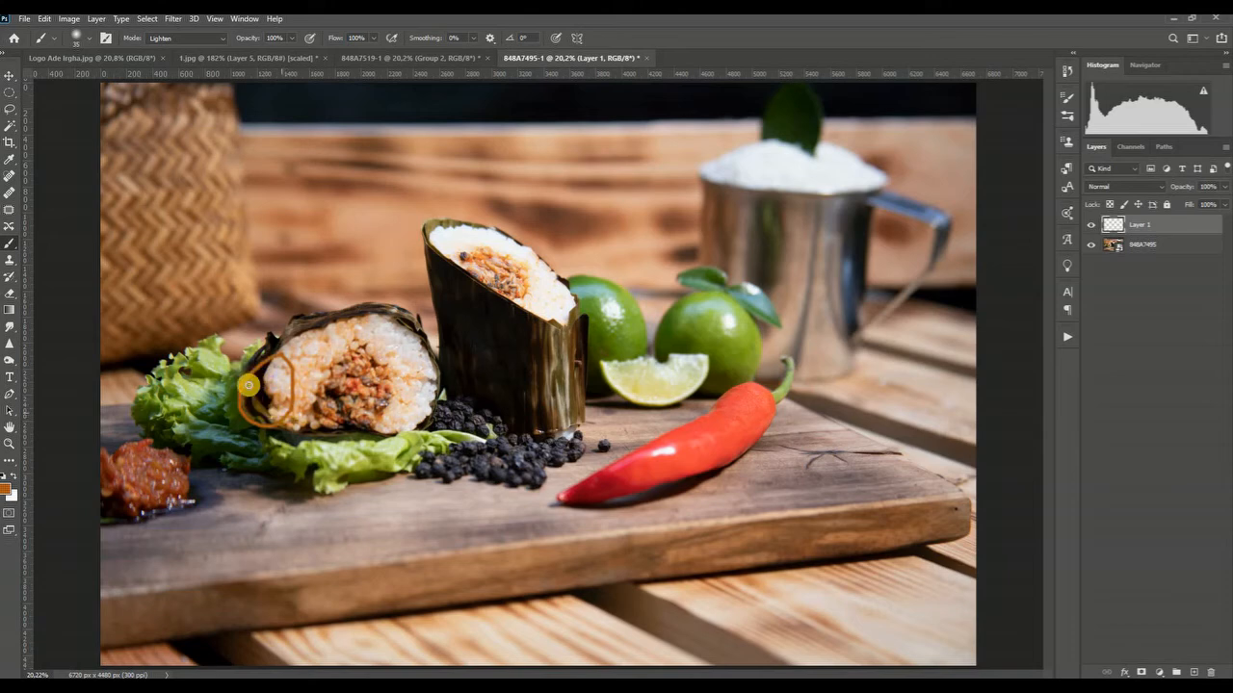
{"action": "mouse_move", "coordinate": [583, 304]}
{"action": "left_mouse_down"}
{"action": "mouse_move", "coordinate": [545, 310]}
{"action": "mouse_move", "coordinate": [541, 335]}
{"action": "mouse_move", "coordinate": [583, 306]}
{"action": "mouse_move", "coordinate": [569, 328]}
{"action": "left_mouse_up"}
{"action": "mouse_move", "coordinate": [641, 363]}
{"action": "left_mouse_down"}
{"action": "mouse_move", "coordinate": [616, 356]}
{"action": "mouse_move", "coordinate": [628, 366]}
{"action": "mouse_move", "coordinate": [686, 354]}
{"action": "mouse_move", "coordinate": [667, 331]}
{"action": "mouse_move", "coordinate": [619, 352]}
{"action": "mouse_move", "coordinate": [694, 359]}
{"action": "left_mouse_up"}
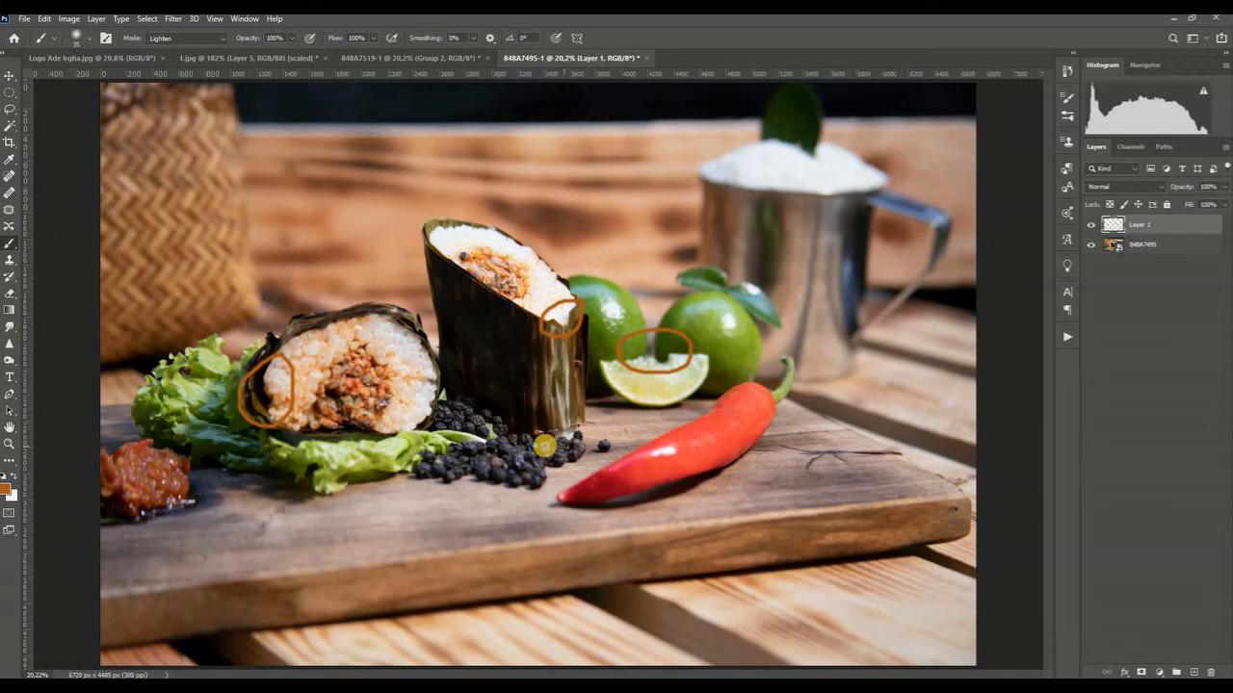
{"action": "mouse_move", "coordinate": [583, 415]}
{"action": "left_mouse_down"}
{"action": "mouse_move", "coordinate": [557, 408]}
{"action": "mouse_move", "coordinate": [540, 426]}
{"action": "mouse_move", "coordinate": [547, 448]}
{"action": "mouse_move", "coordinate": [576, 446]}
{"action": "left_mouse_up"}
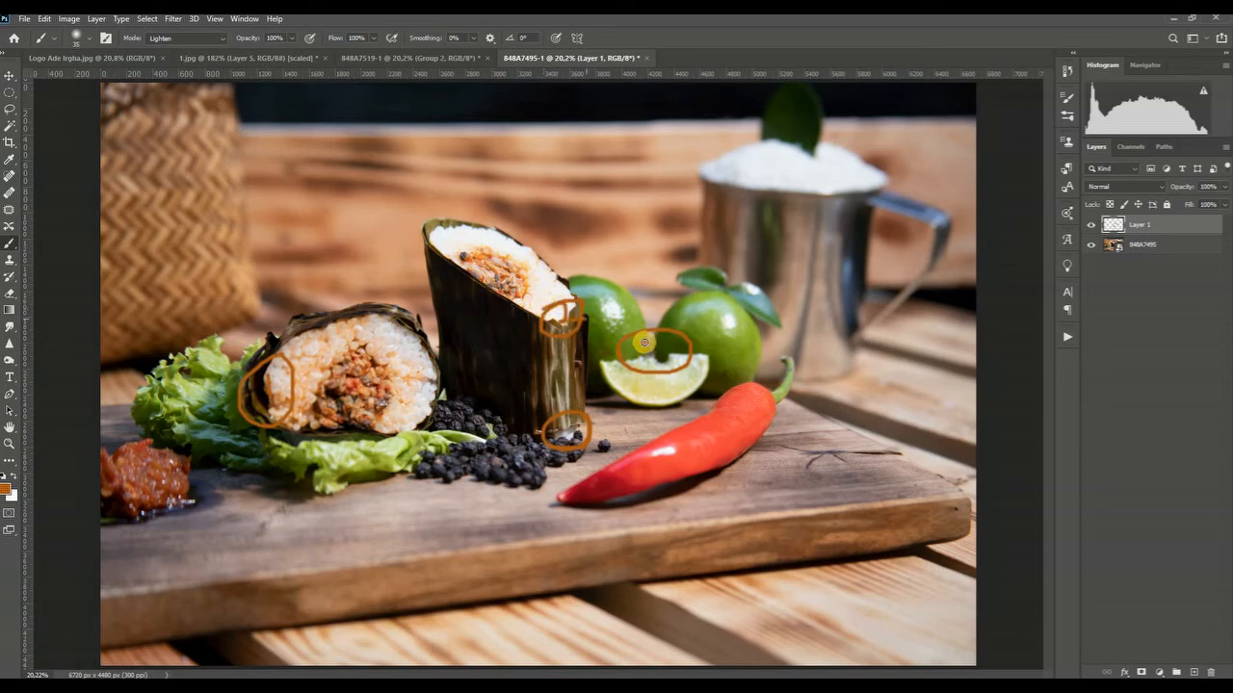
{"action": "mouse_move", "coordinate": [647, 335]}
{"action": "left_mouse_down"}
{"action": "mouse_move", "coordinate": [662, 347]}
{"action": "mouse_move", "coordinate": [647, 362]}
{"action": "left_mouse_up"}
With the markup layer hidden, duplicate the 848A7495 layer and add an empty layer above the copy
{"action": "left_click_drag", "start_coordinate": [1184, 244], "coordinate": [1195, 671]}
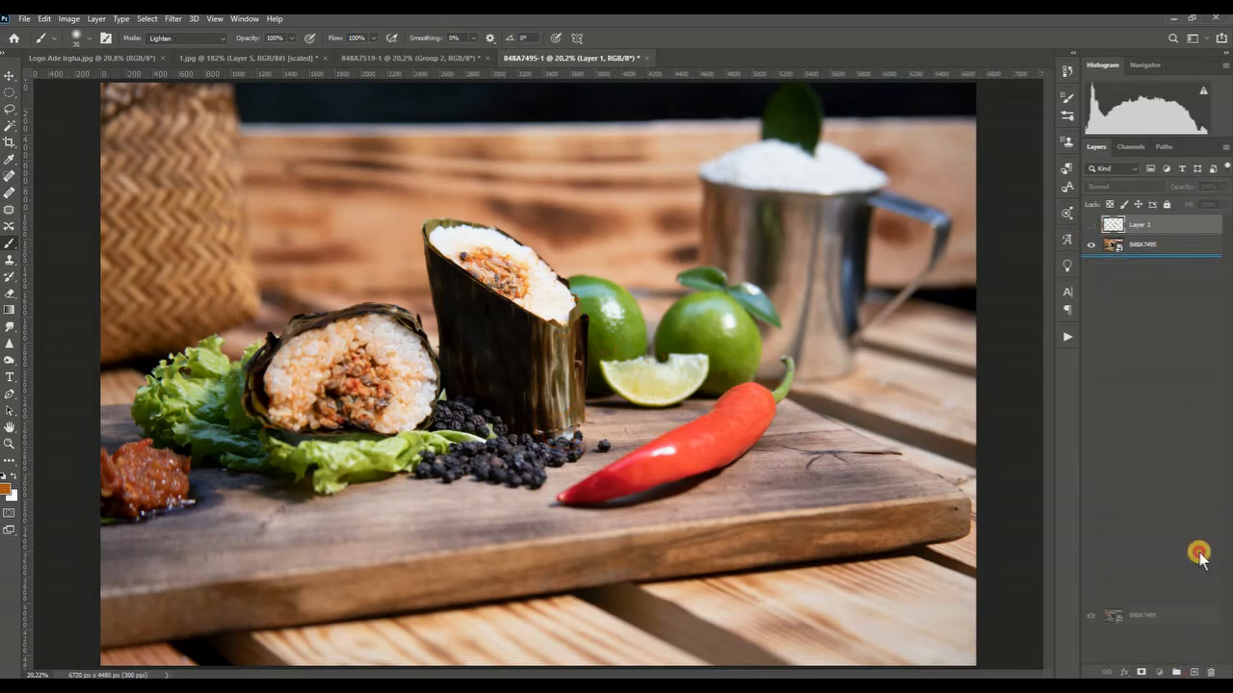
{"action": "left_click_drag", "start_coordinate": [1198, 555], "coordinate": [1195, 671]}
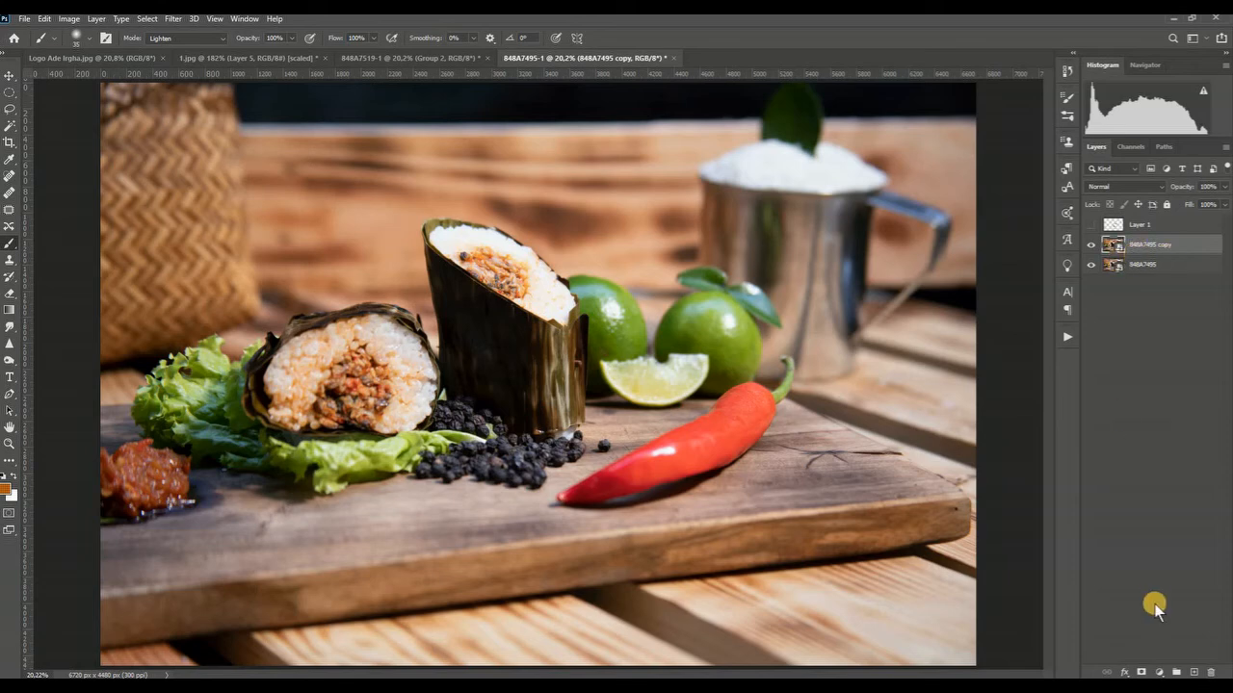
{"action": "left_click", "coordinate": [1193, 672]}
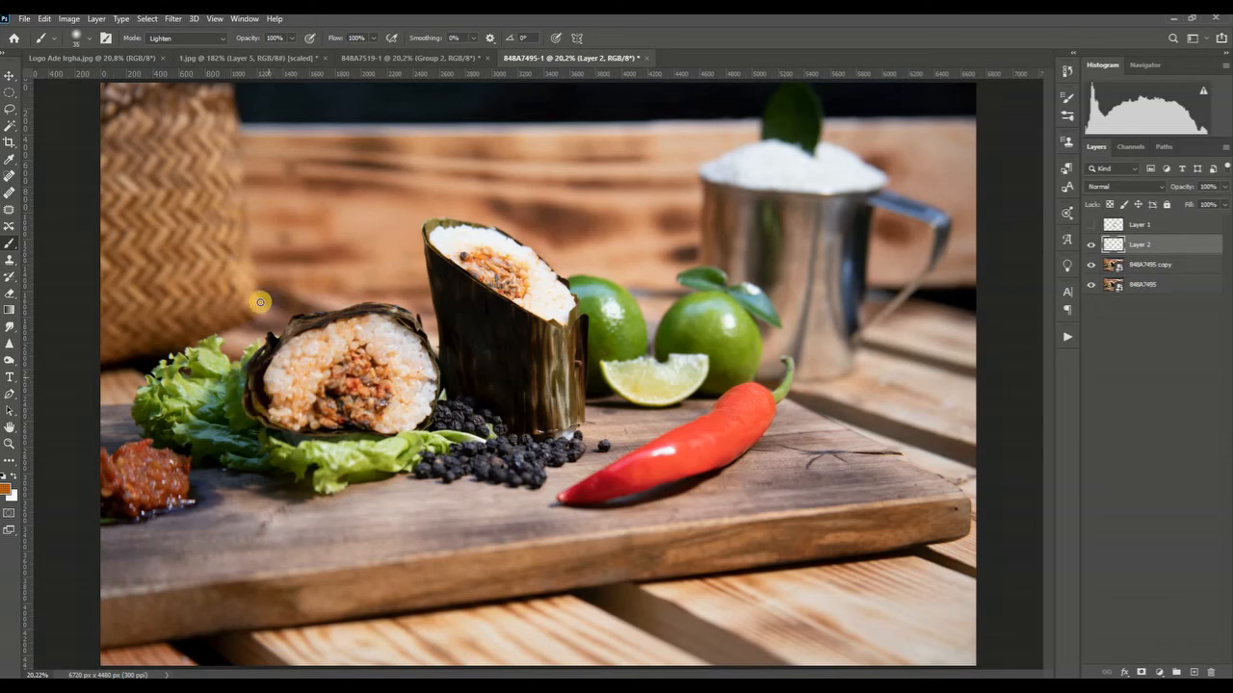
Lasso the uneven left edge of the lying roll's rice face, following the inside of the leaf wrapper
{"action": "left_click", "coordinate": [9, 109]}
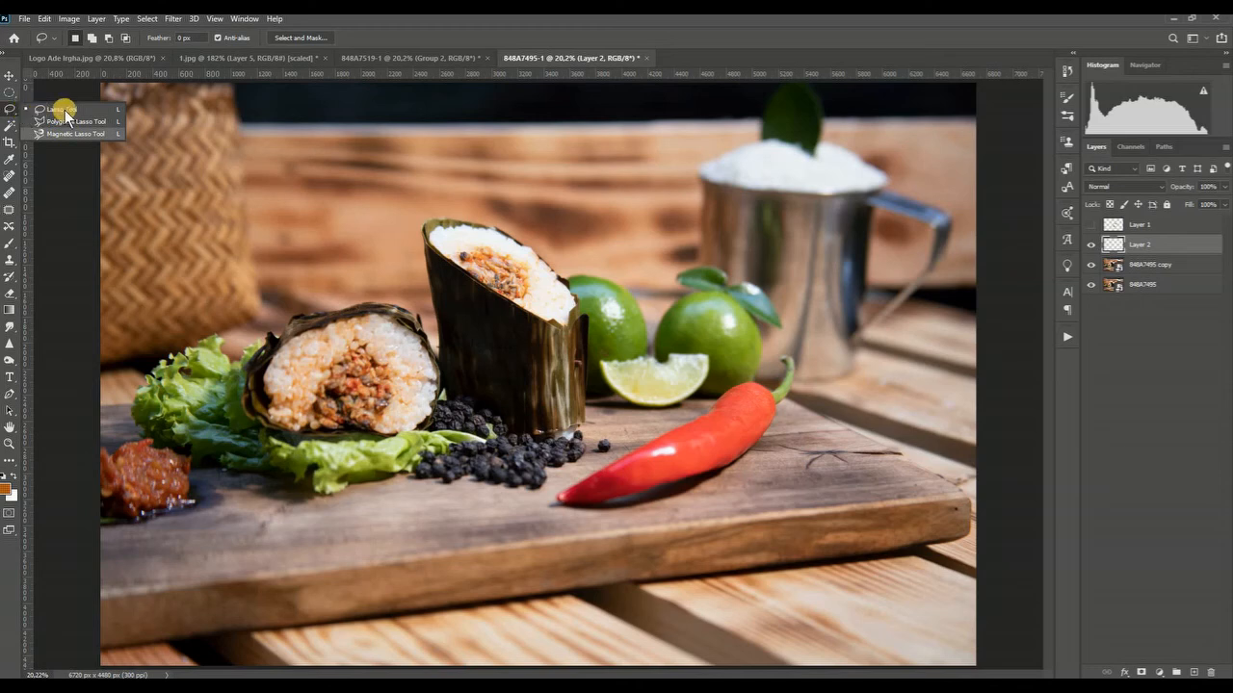
{"action": "left_click", "coordinate": [63, 110]}
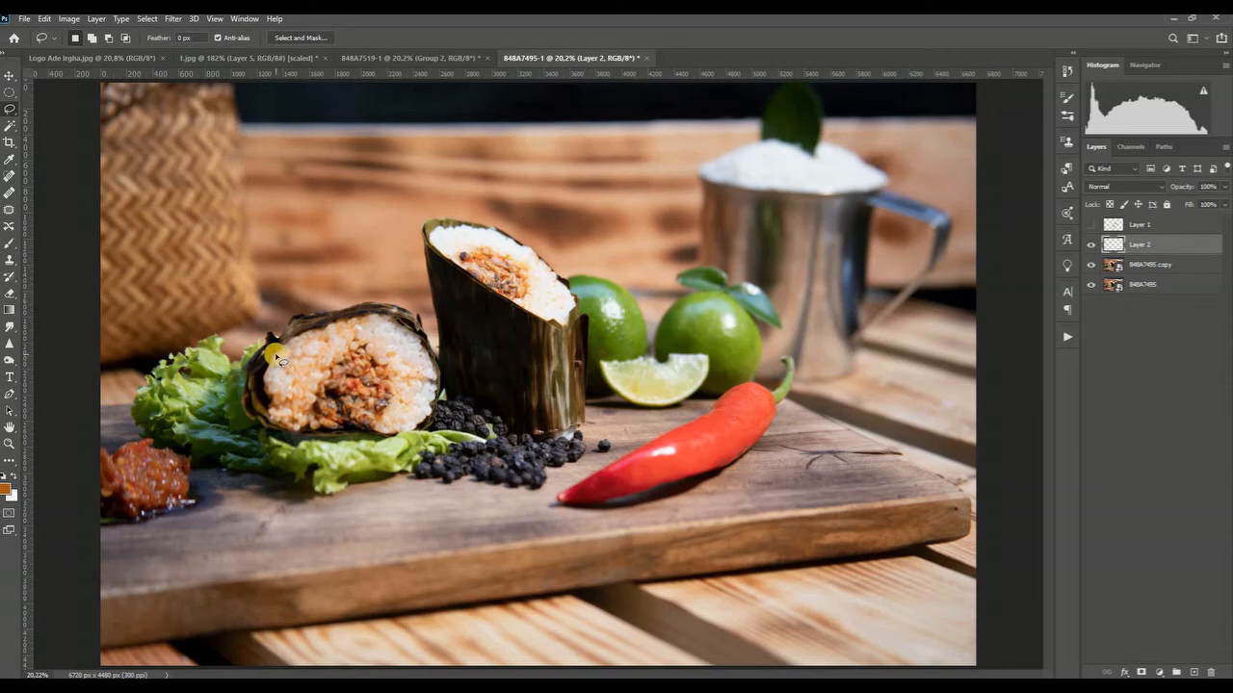
{"action": "mouse_move", "coordinate": [273, 356]}
{"action": "left_mouse_down"}
{"action": "mouse_move", "coordinate": [260, 410]}
{"action": "mouse_move", "coordinate": [284, 423]}
{"action": "mouse_move", "coordinate": [274, 361]}
{"action": "left_mouse_up"}
{"action": "right_click", "coordinate": [261, 408]}
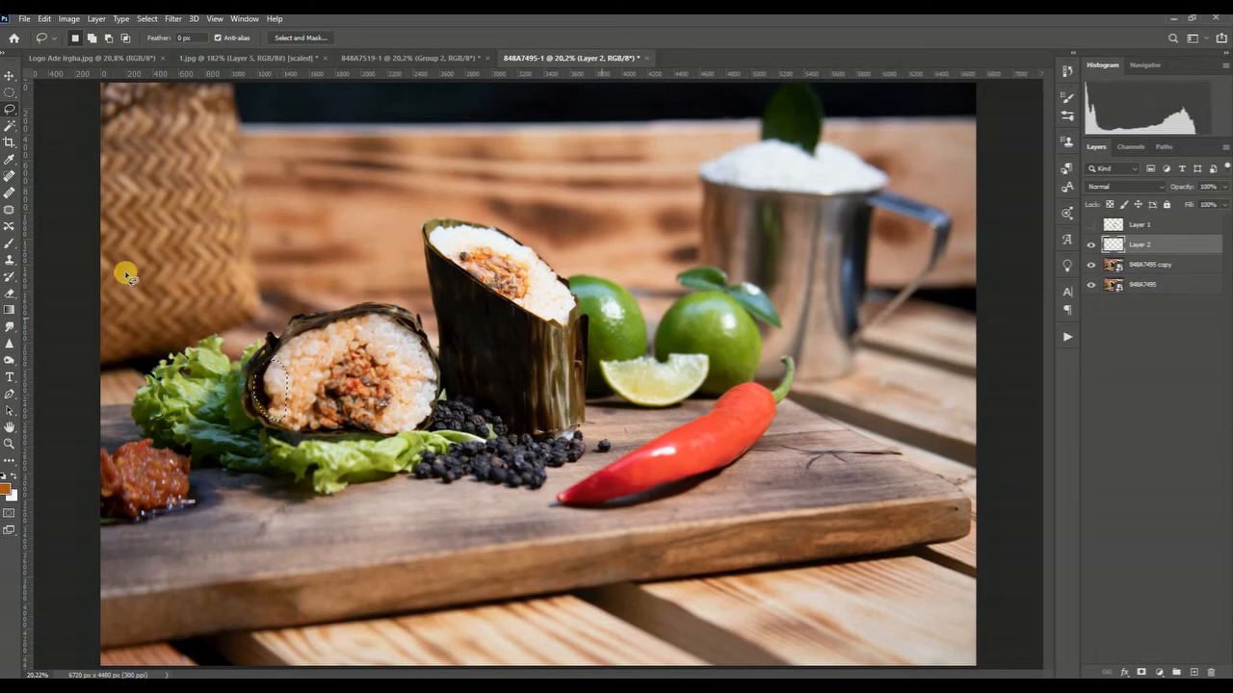
Try stamping wood texture from the board into the lassoed rice edge with the Clone Stamp, and undo the stamping
{"action": "left_click", "coordinate": [8, 260]}
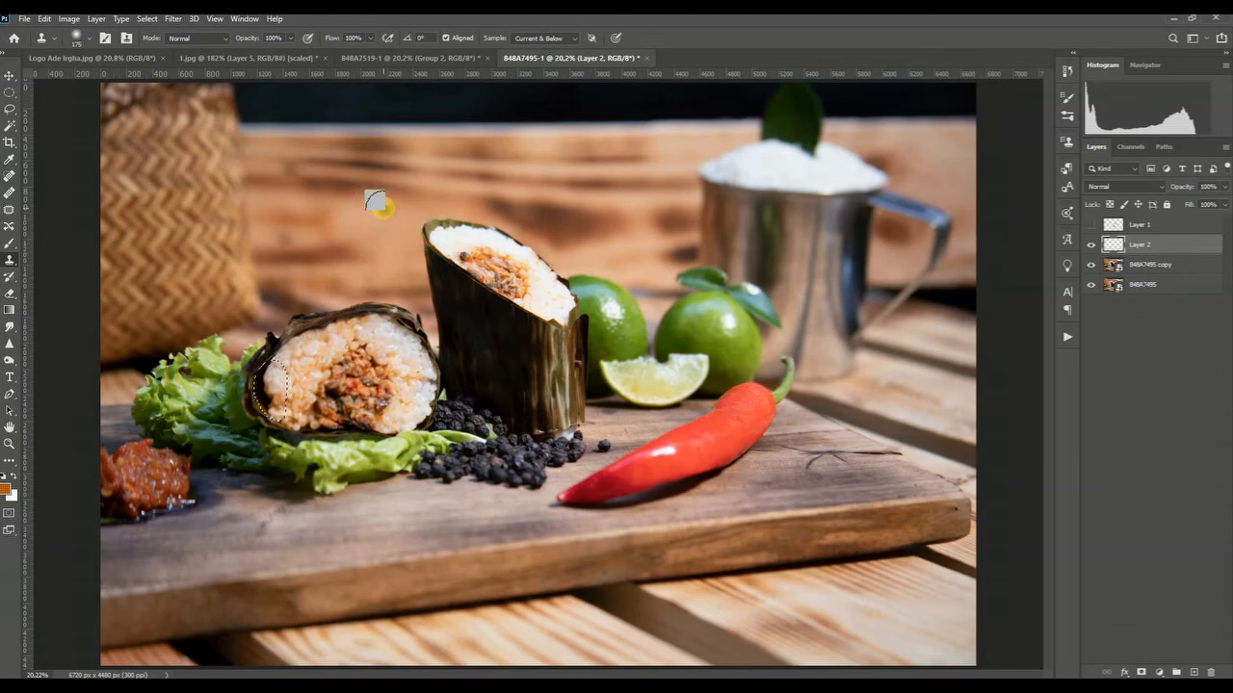
{"action": "key", "text": "super"}
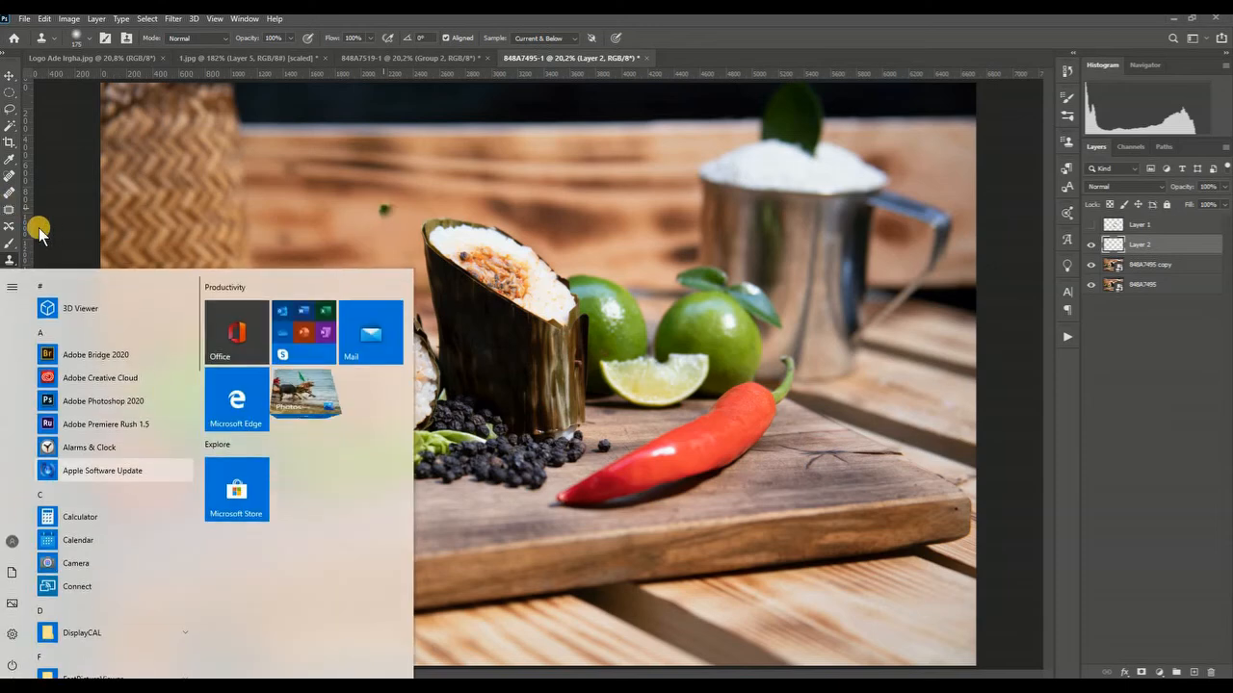
{"action": "left_click", "coordinate": [366, 221]}
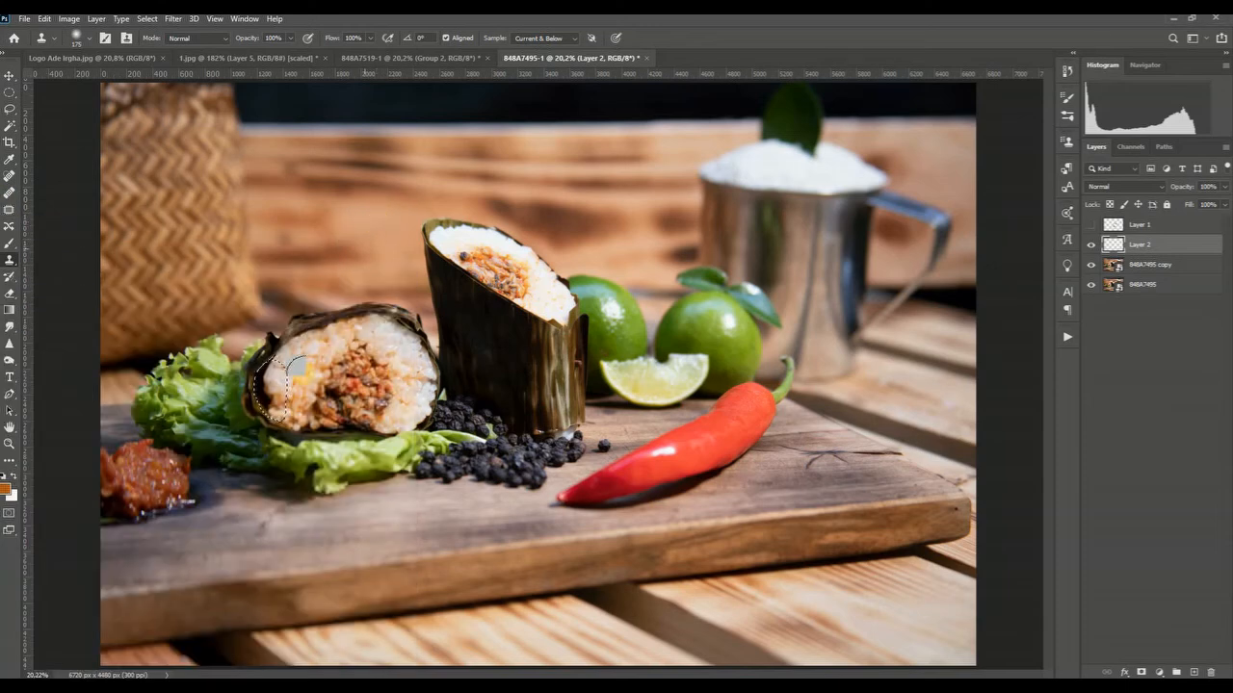
{"action": "left_click", "coordinate": [242, 280]}
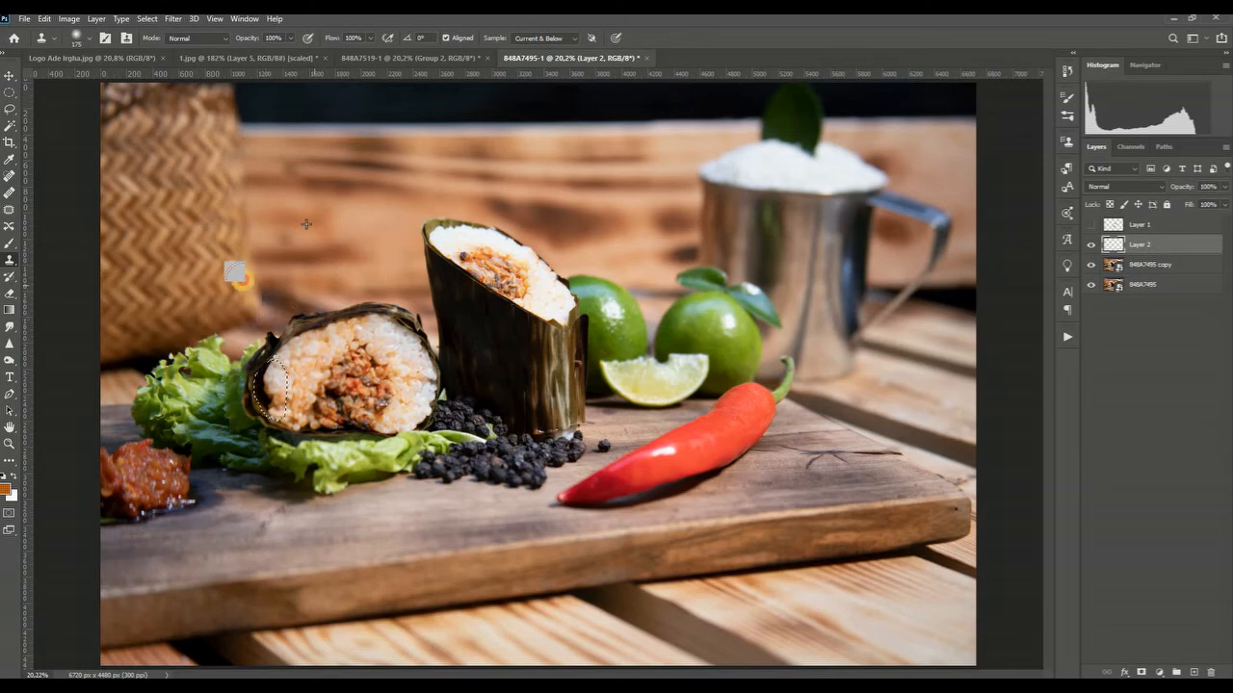
{"action": "left_click", "coordinate": [339, 279]}
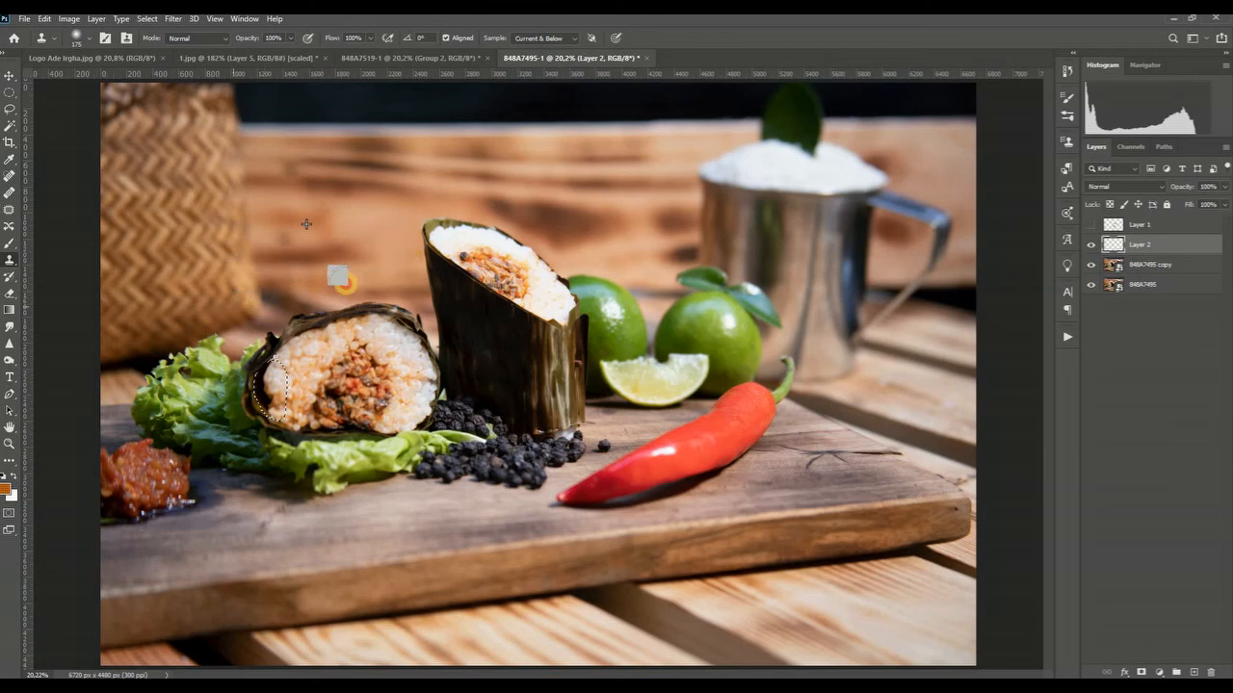
{"action": "left_click", "coordinate": [128, 37]}
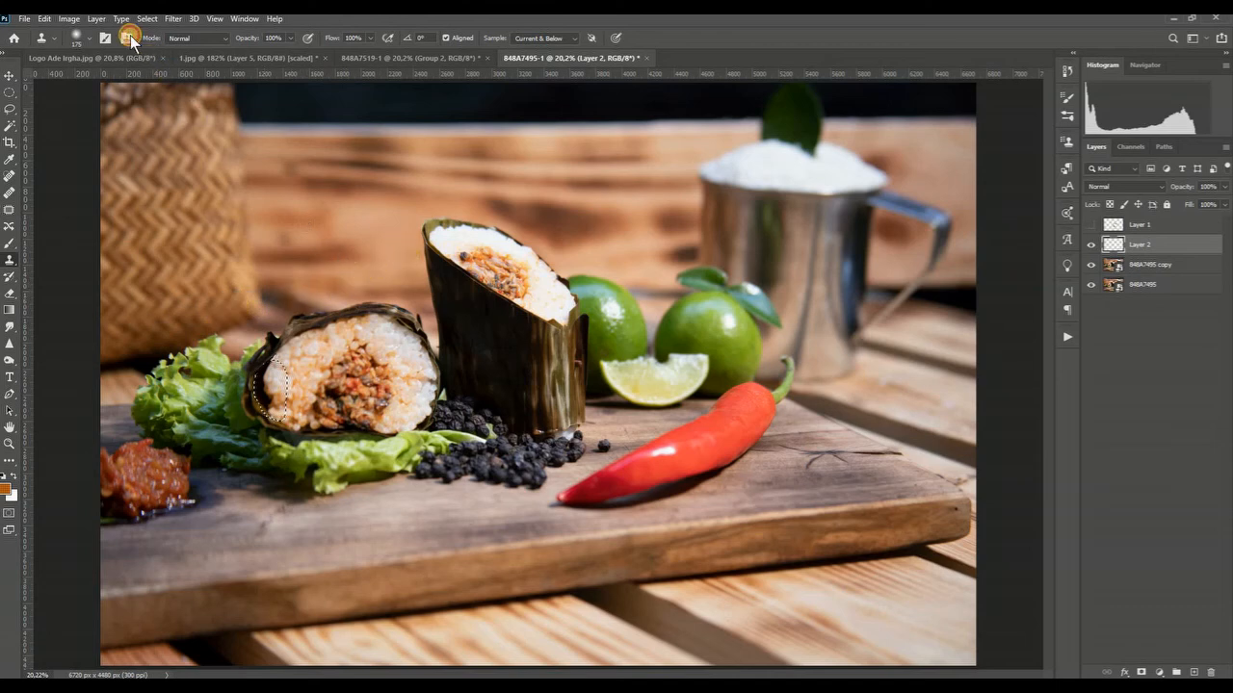
{"action": "left_click", "coordinate": [970, 197]}
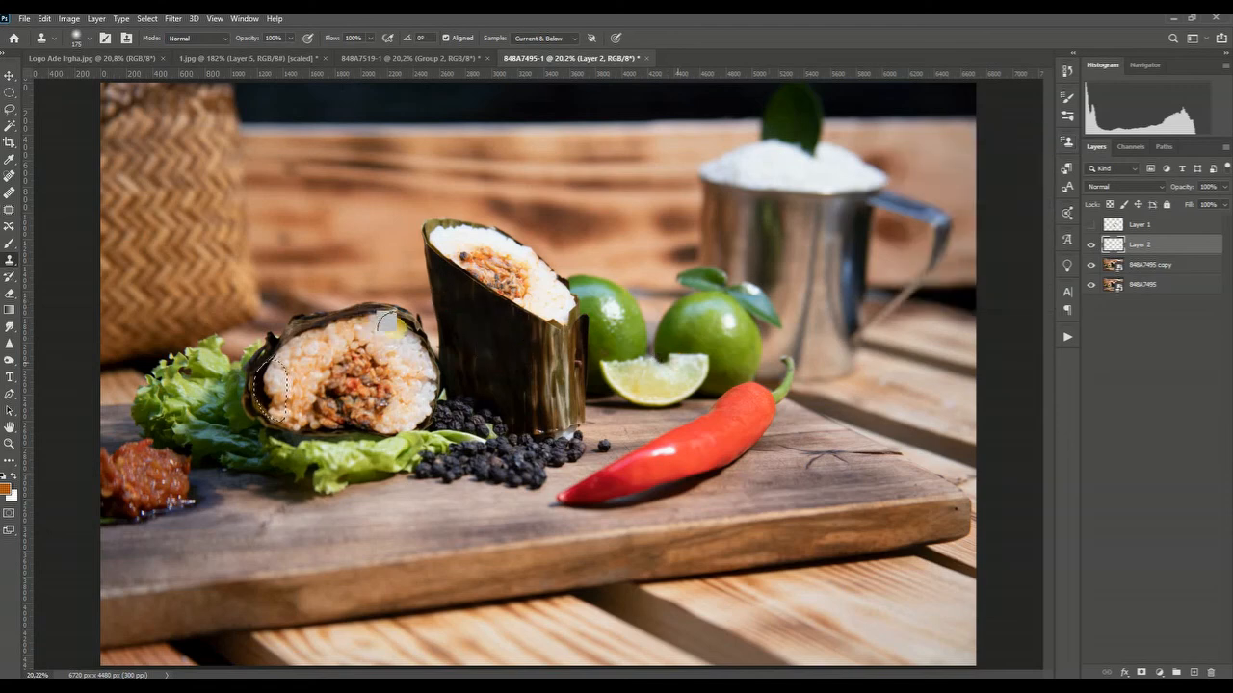
{"action": "left_click", "coordinate": [162, 217], "text": "alt"}
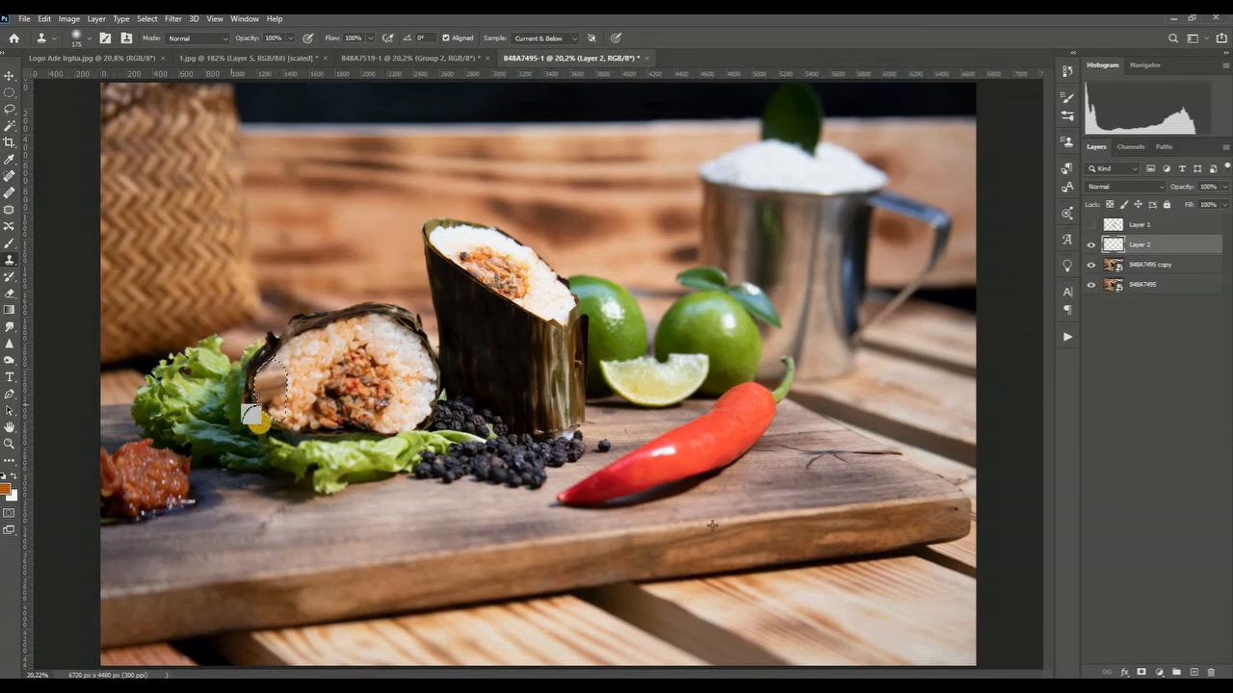
{"action": "left_click_drag", "start_coordinate": [259, 424], "coordinate": [219, 399]}
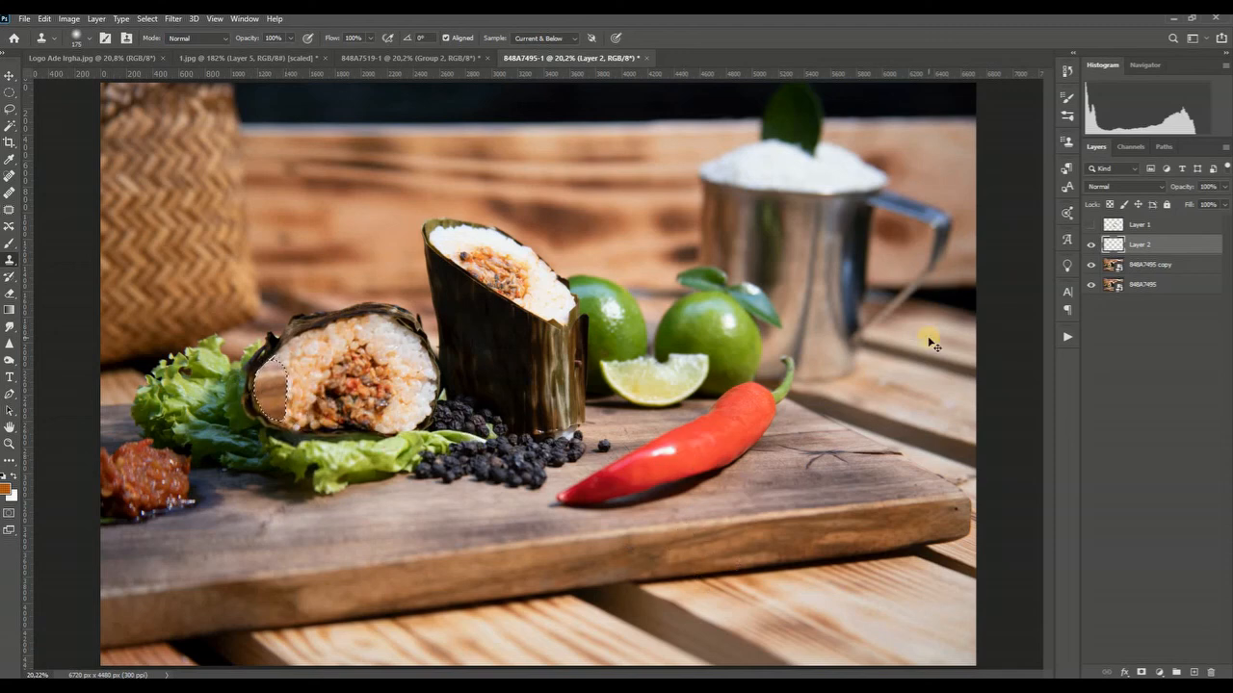
{"action": "key", "text": "ctrl+z"}
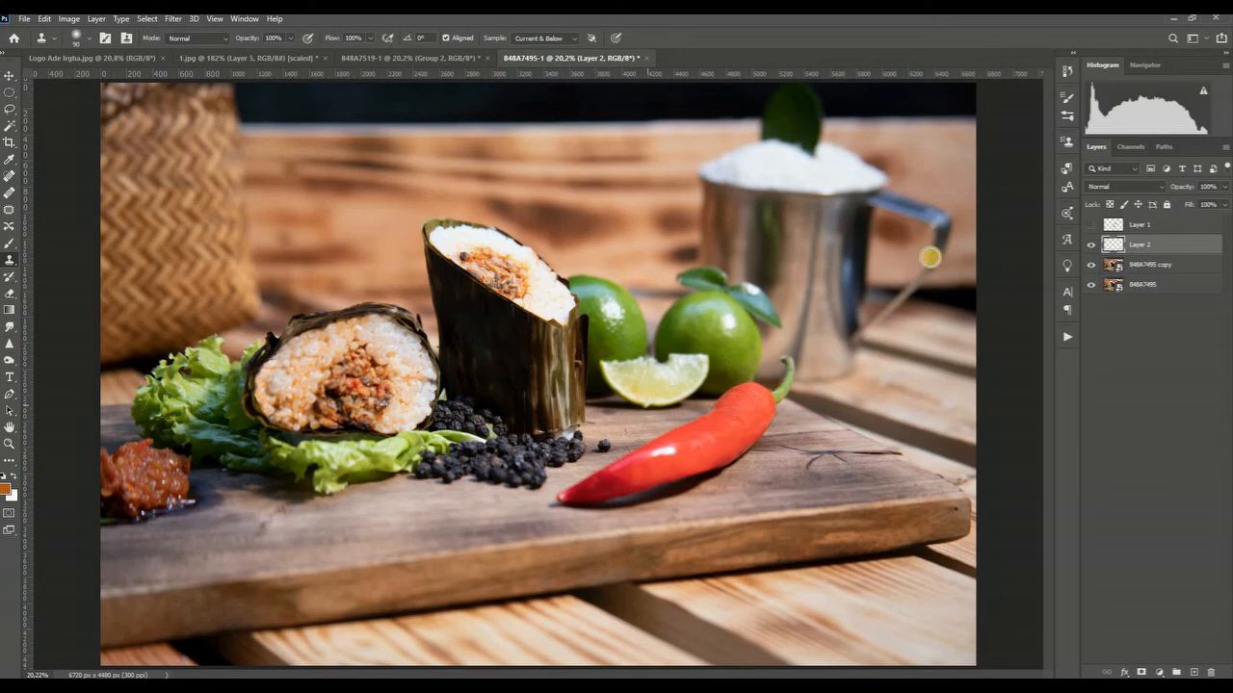
Toggle Layer 2's visibility to compare the lying roll's edge with and without the cloned rice
{"action": "left_click", "coordinate": [1092, 245]}
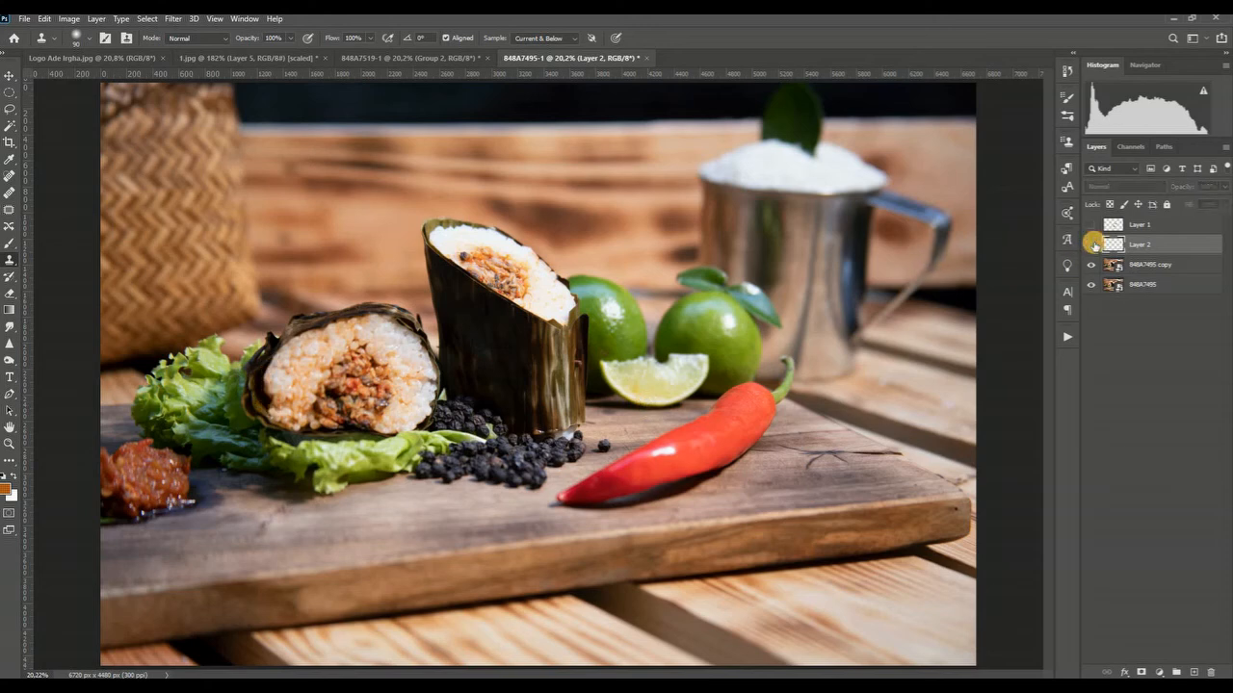
{"action": "left_click", "coordinate": [1092, 245]}
{"action": "left_click", "coordinate": [1091, 245]}
{"action": "left_click", "coordinate": [1090, 244]}
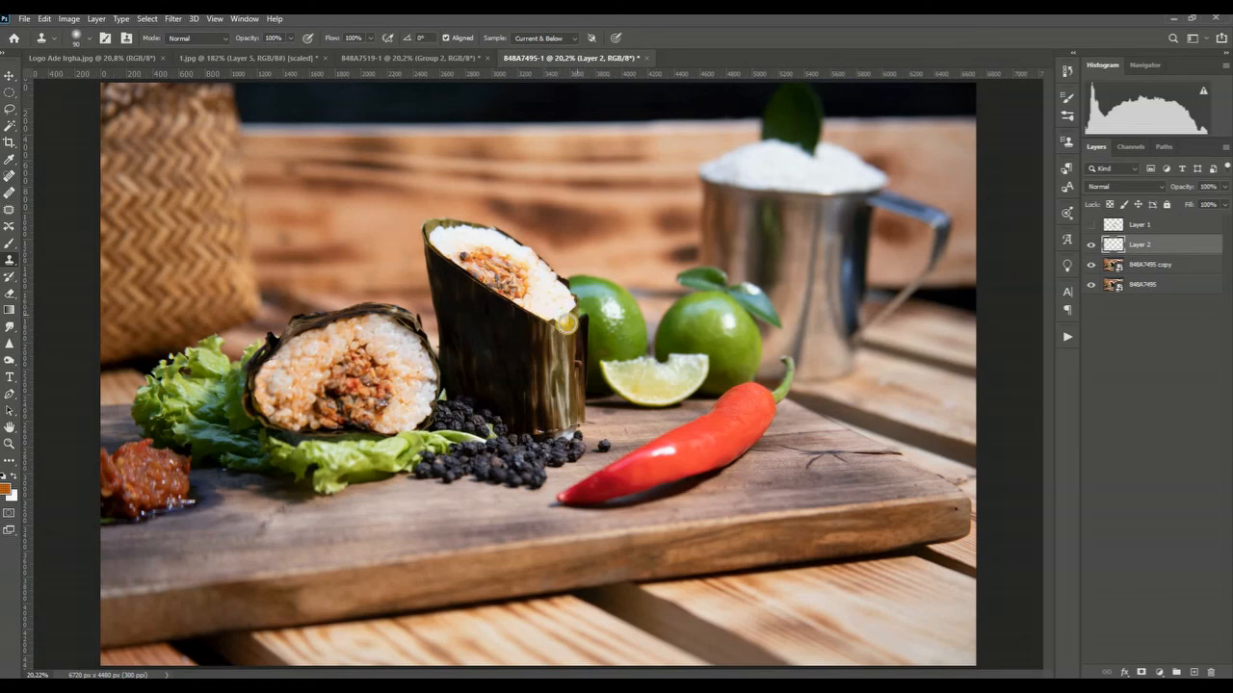
Add an empty layer above Layer 2 and lasso the lower right tip of the upright roll's rice face
{"action": "left_click", "coordinate": [1196, 671]}
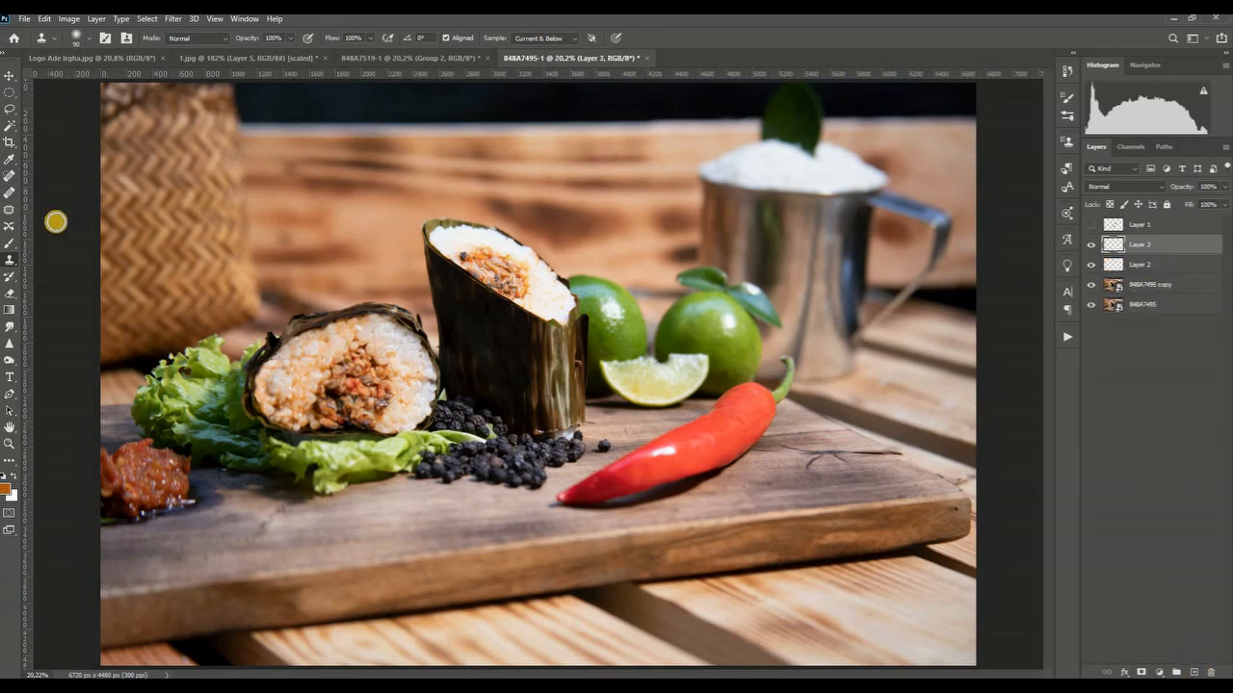
{"action": "left_click", "coordinate": [10, 108]}
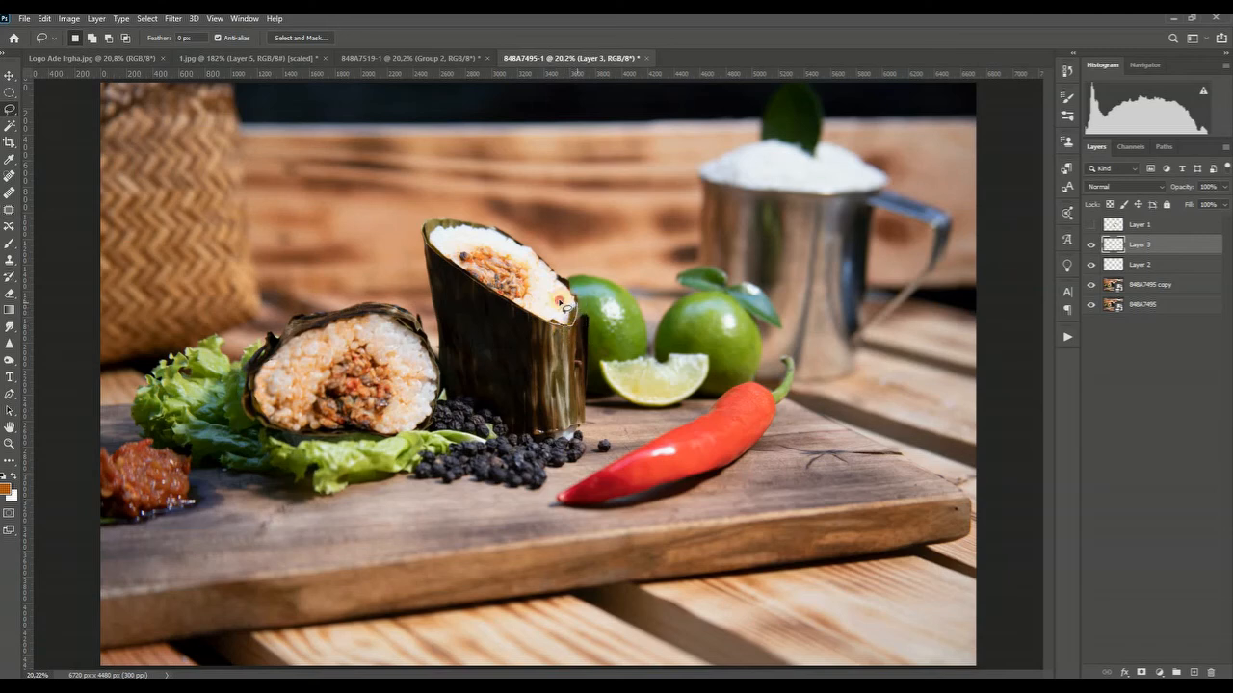
{"action": "left_click_drag", "start_coordinate": [555, 328], "coordinate": [559, 324]}
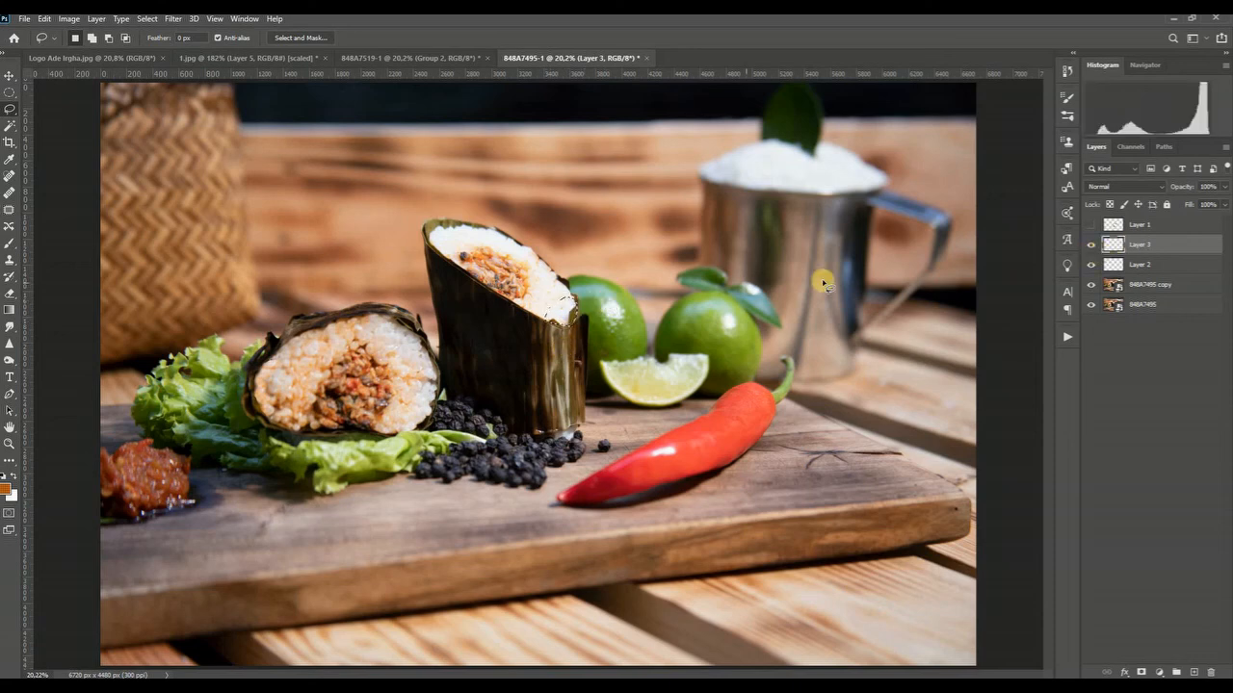
Clone Stamp nearby white rice into the selected tip of the upright roll on Layer 3
{"action": "left_click", "coordinate": [10, 262]}
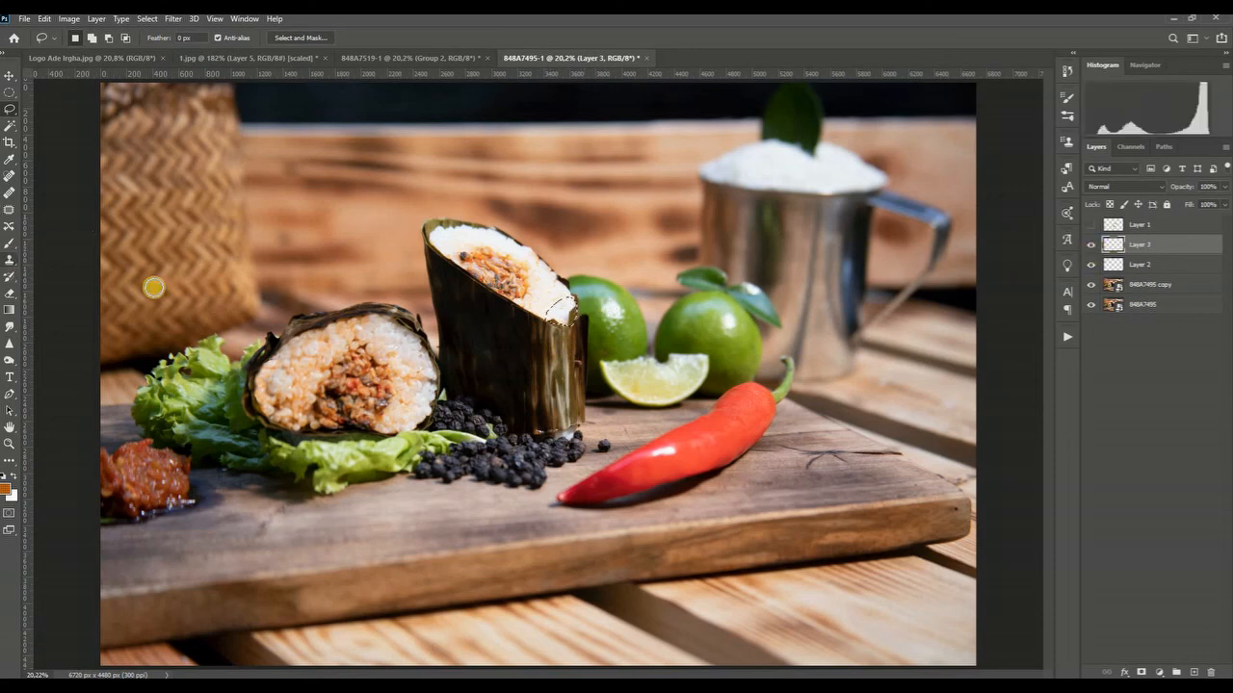
{"action": "left_click", "coordinate": [547, 288], "text": "alt"}
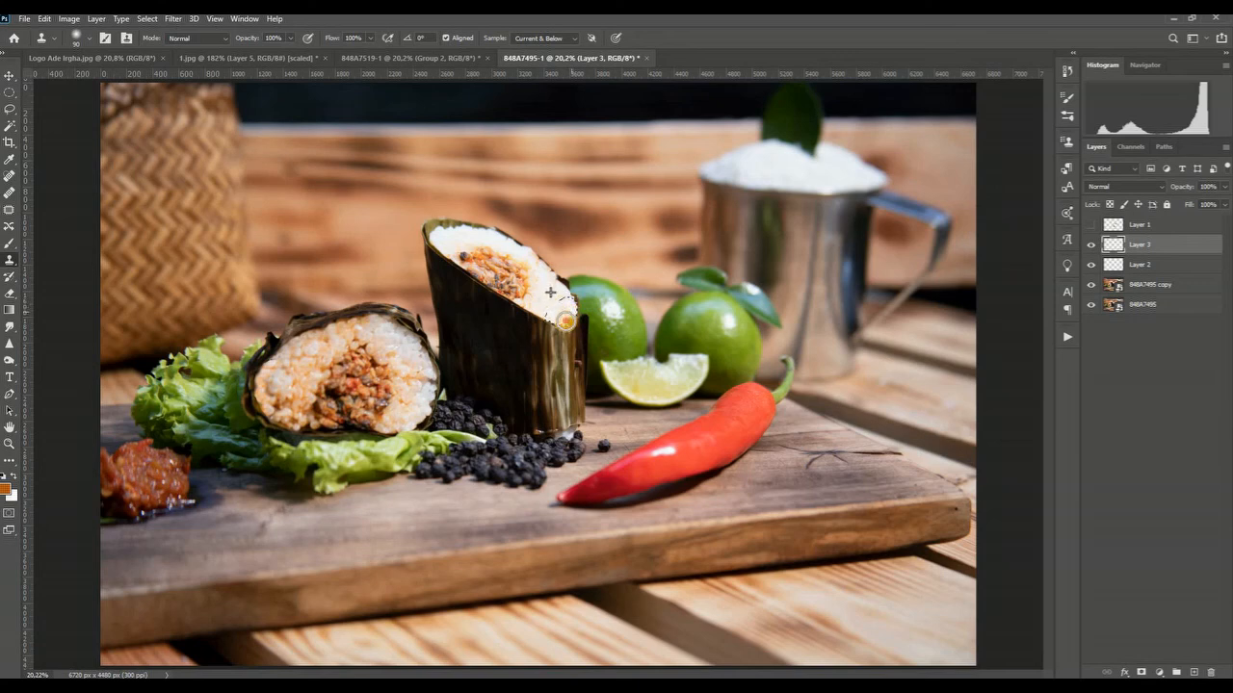
{"action": "left_click", "coordinate": [566, 321]}
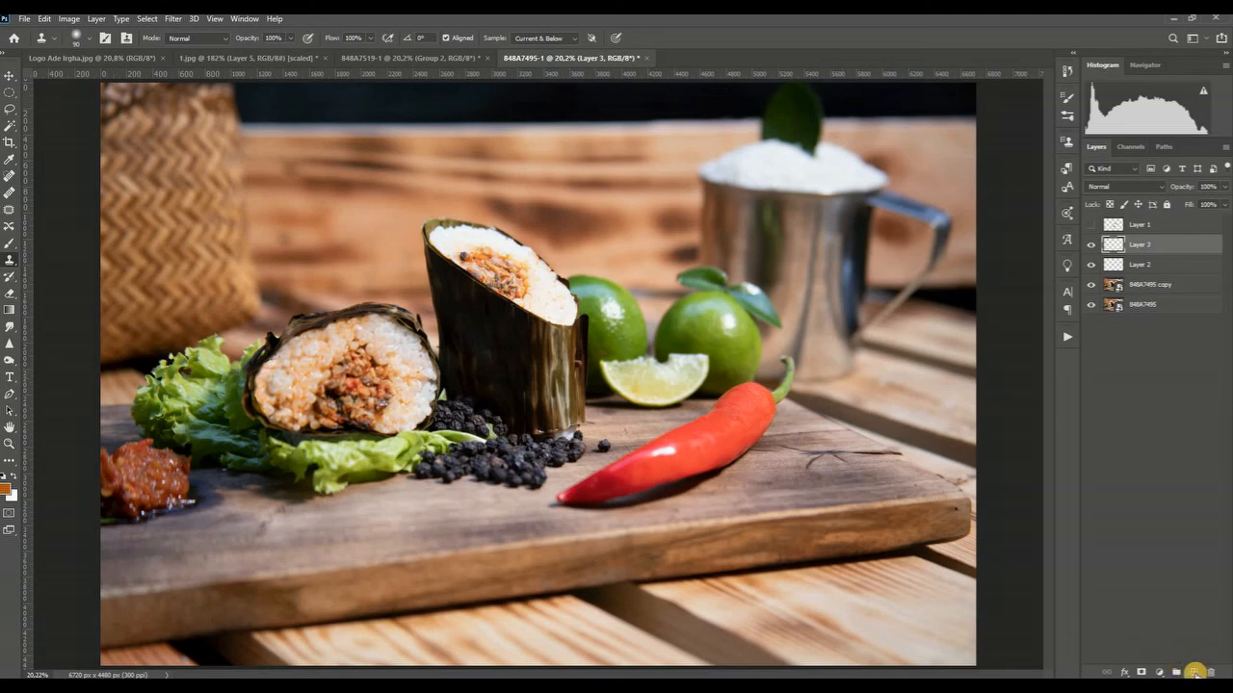
Lasso the uneven upper edge of the lime wedge on a new layer, repair it with the Clone Stamp, and deselect
{"action": "left_click", "coordinate": [9, 109]}
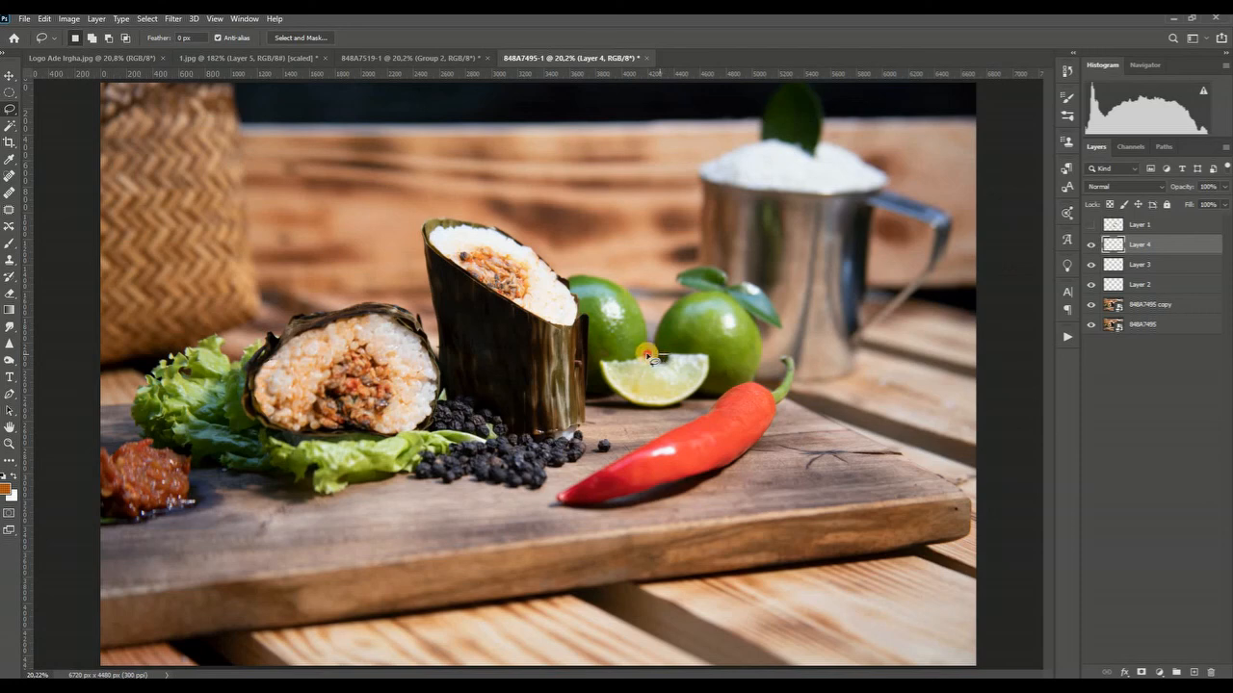
{"action": "mouse_move", "coordinate": [651, 359]}
{"action": "left_mouse_down"}
{"action": "mouse_move", "coordinate": [604, 356]}
{"action": "mouse_move", "coordinate": [619, 379]}
{"action": "mouse_move", "coordinate": [672, 356]}
{"action": "left_mouse_up"}
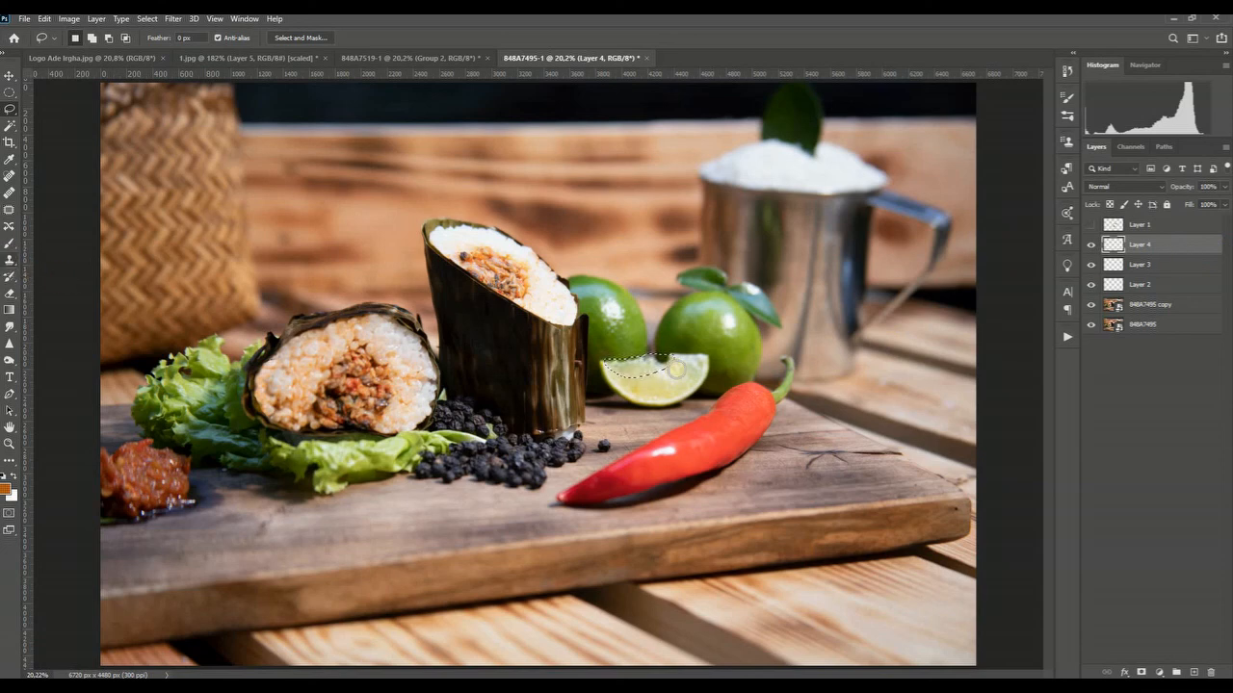
{"action": "key", "text": "s"}
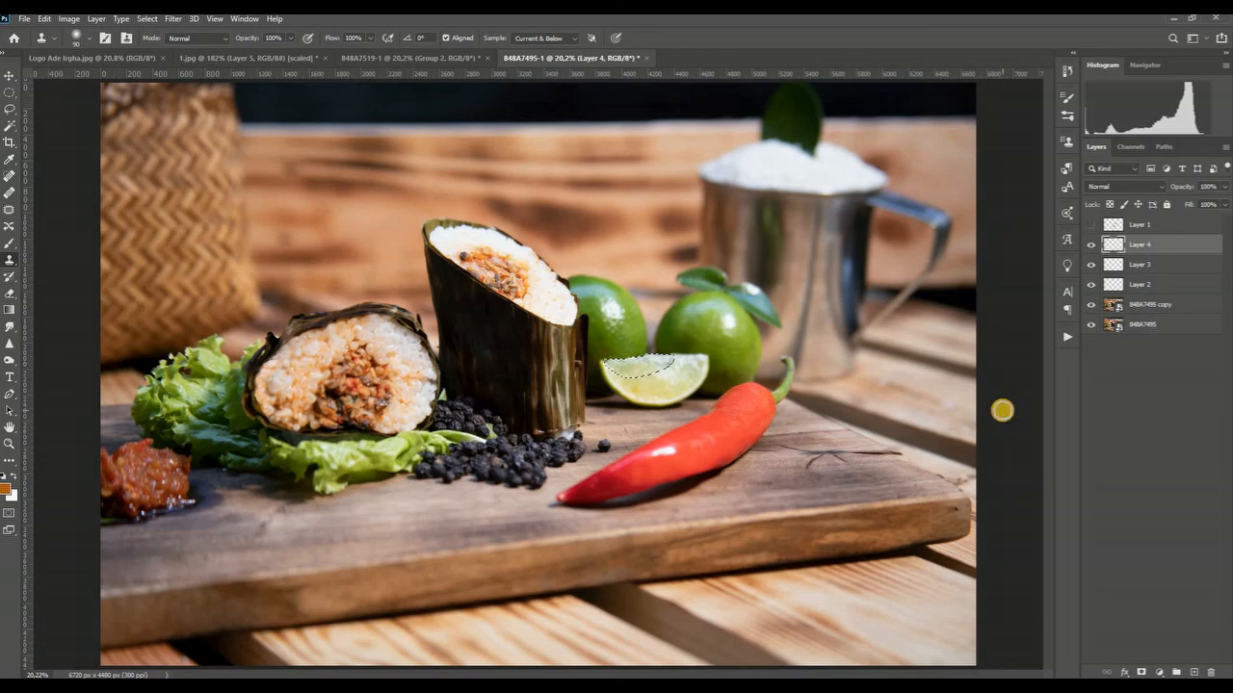
{"action": "key", "text": "ctrl+d"}
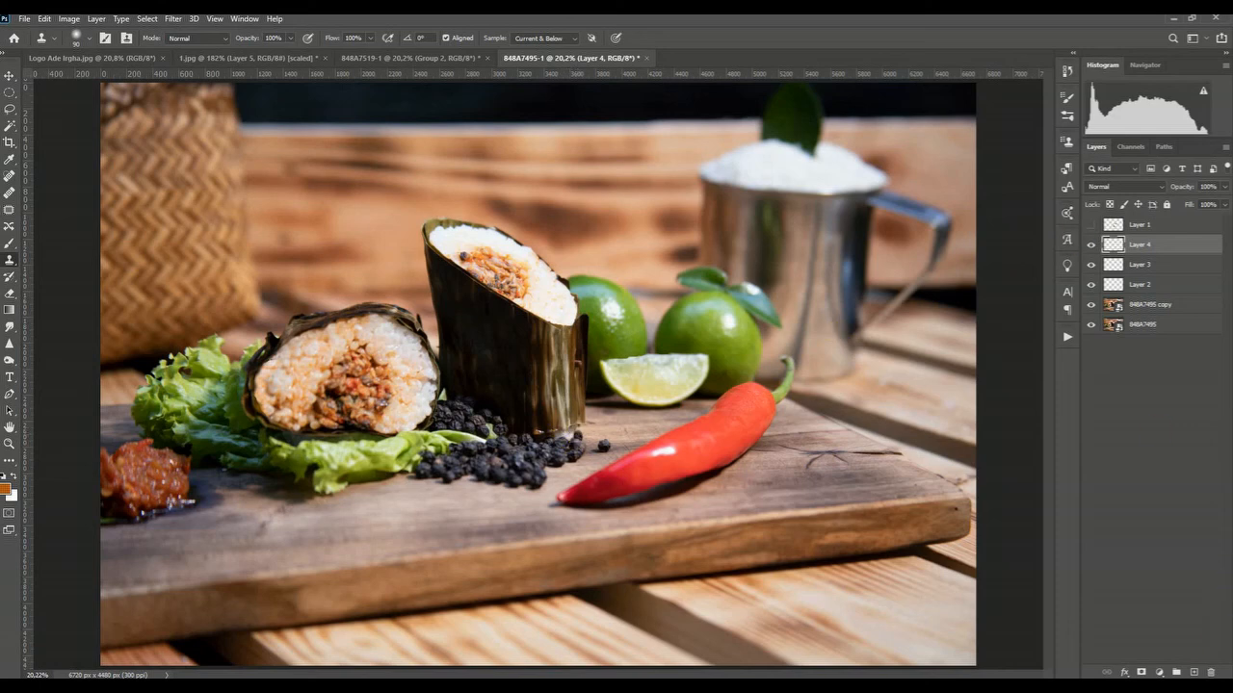
Add another empty layer and Clone Stamp away the white spot at the base of the upright rice roll
{"action": "key", "text": "ctrl+shift+alt+n"}
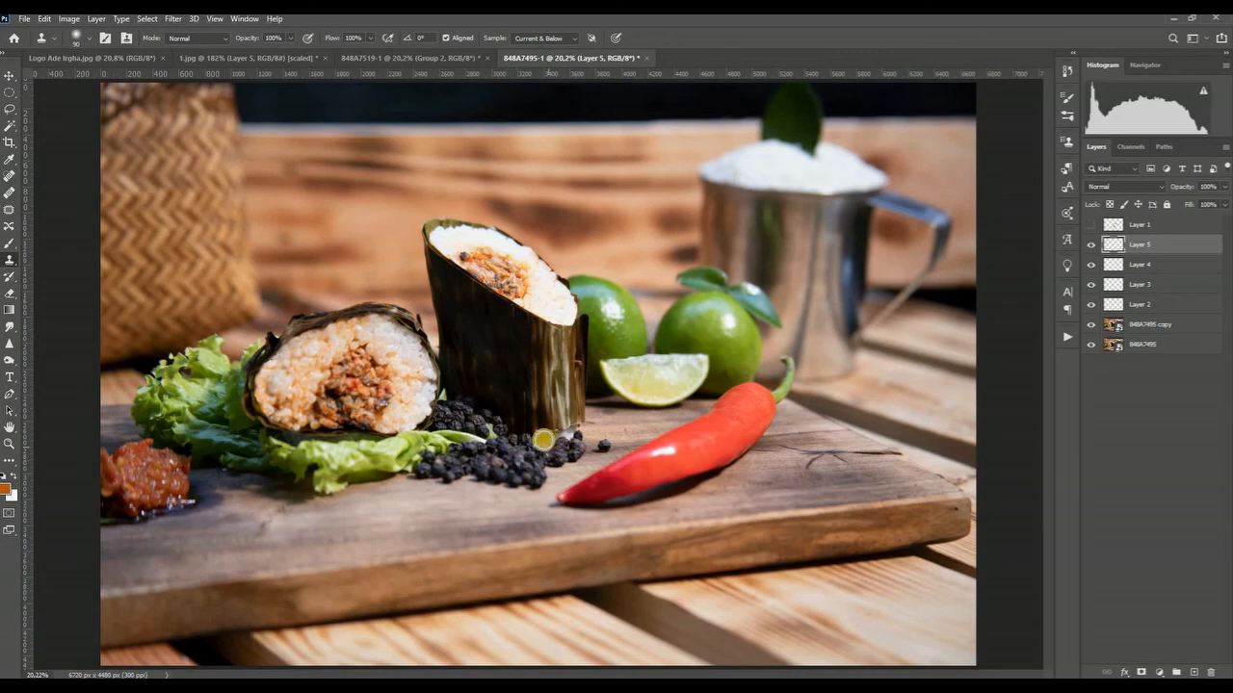
{"action": "mouse_move", "coordinate": [548, 437]}
{"action": "left_mouse_down"}
{"action": "mouse_move", "coordinate": [576, 426]}
{"action": "mouse_move", "coordinate": [570, 437]}
{"action": "mouse_move", "coordinate": [590, 442]}
{"action": "left_mouse_up"}
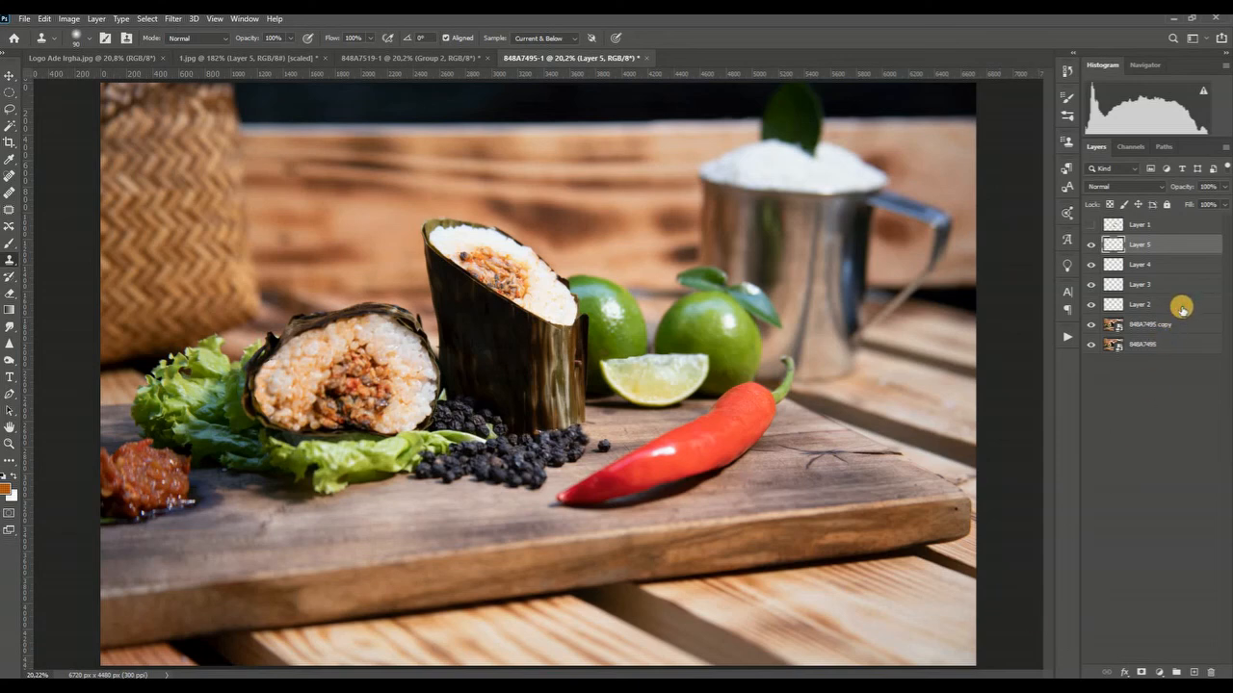
Group Layers 2 to 5 and toggle the group's visibility to compare the rice roll photo before and after retouching
{"action": "left_click", "coordinate": [1182, 307], "text": "shift"}
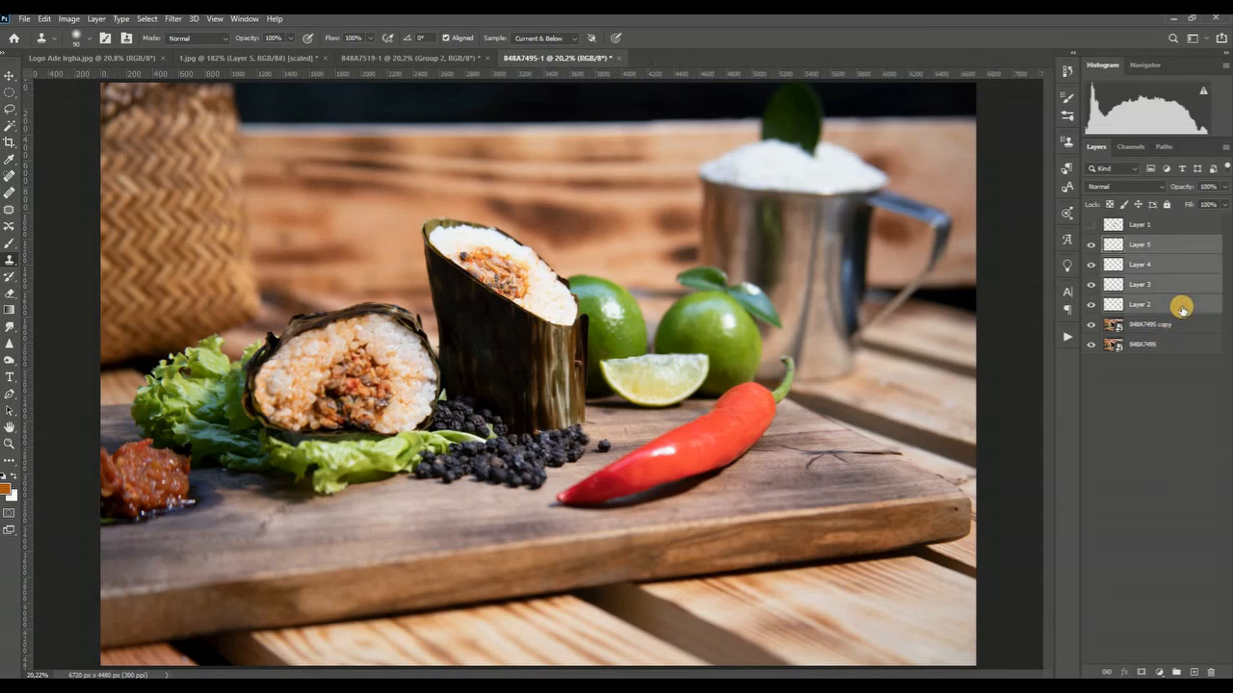
{"action": "key", "text": "ctrl+g"}
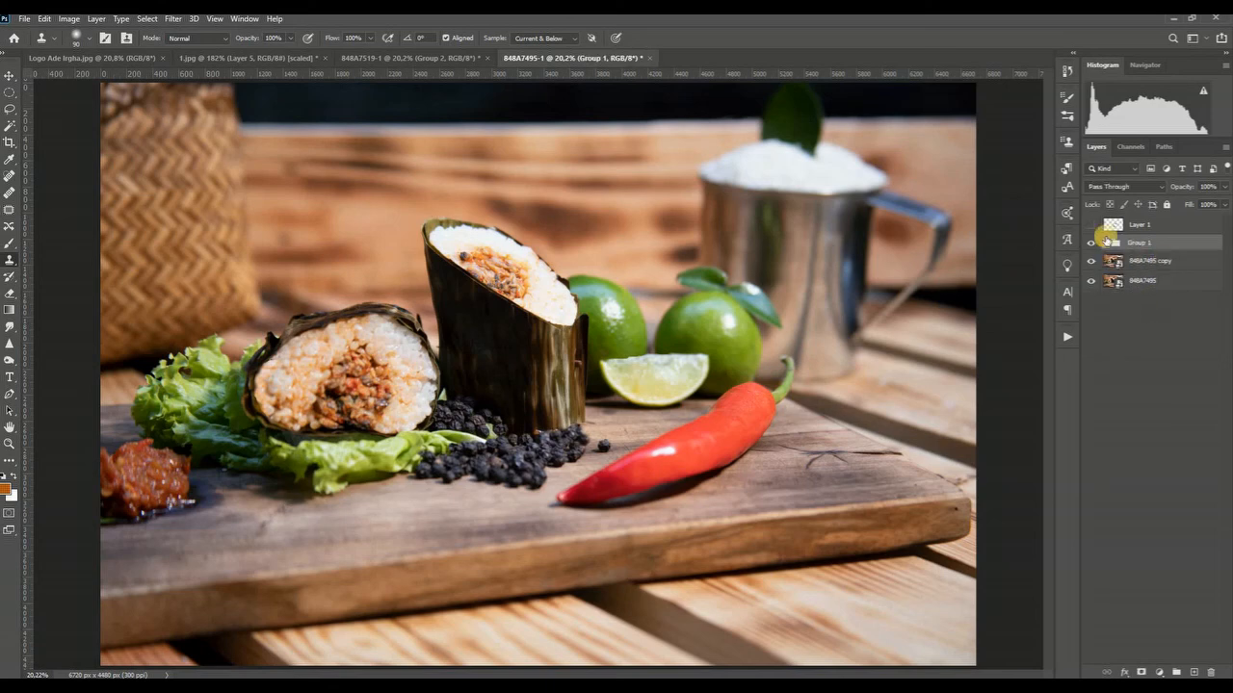
{"action": "left_click", "coordinate": [1091, 245]}
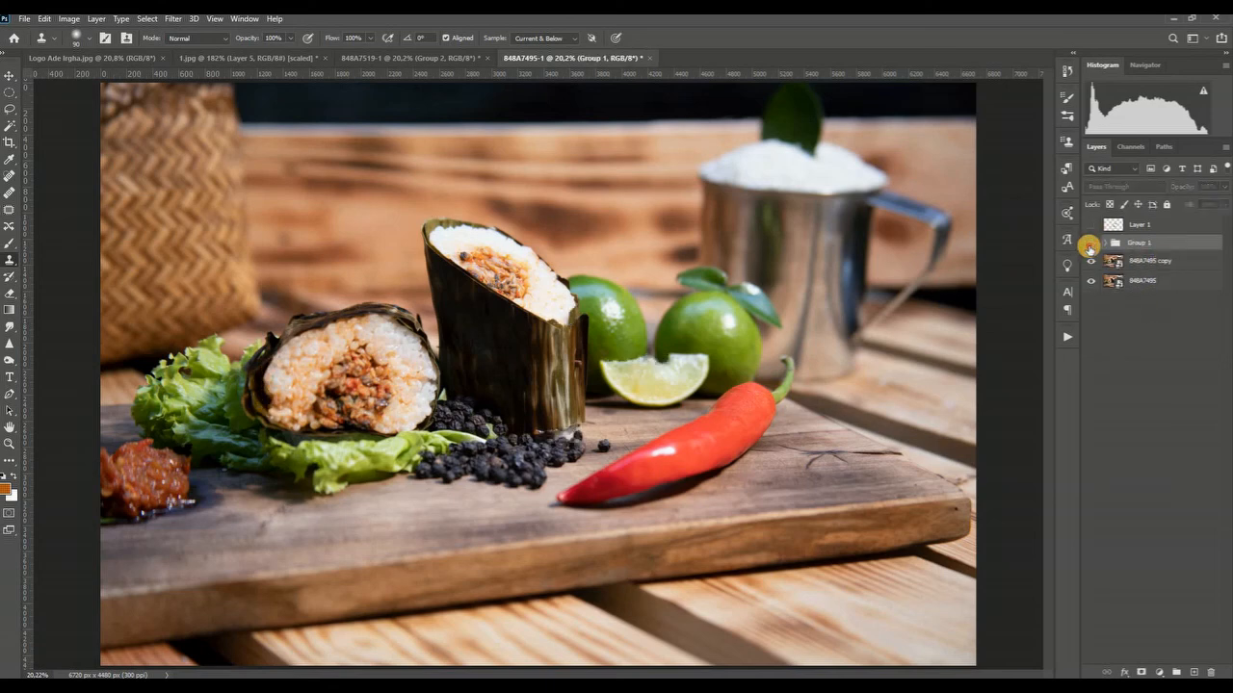
{"action": "left_click", "coordinate": [1090, 245]}
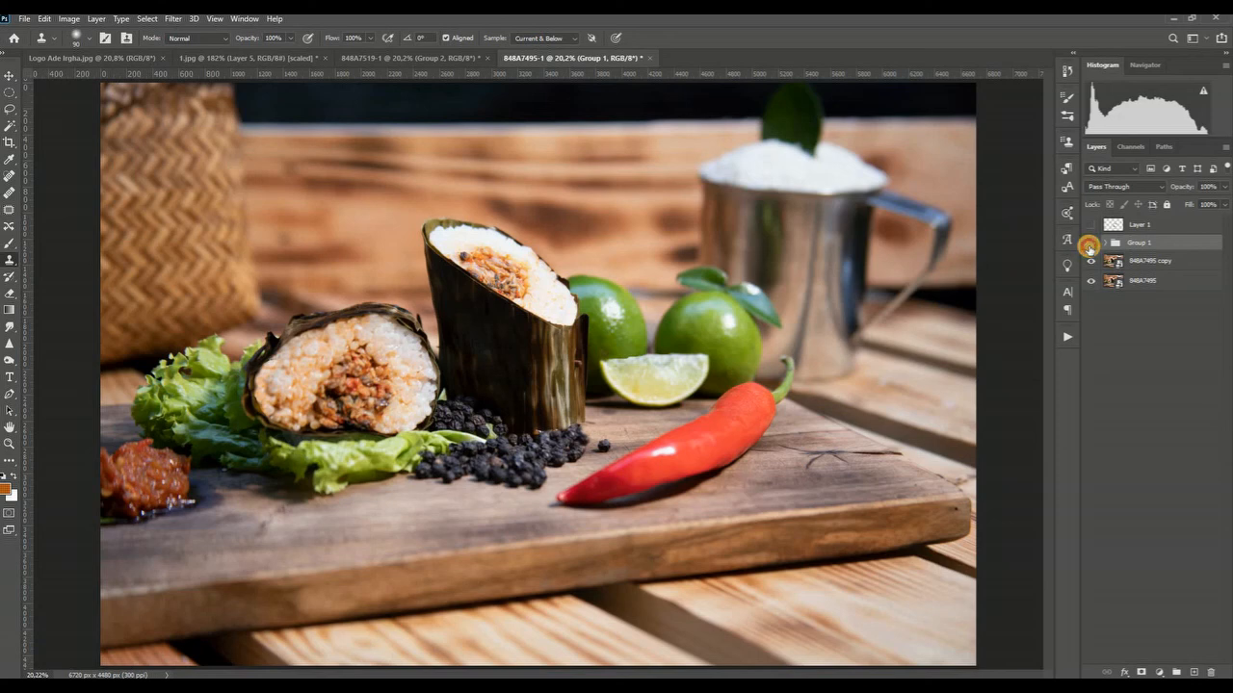
{"action": "left_click", "coordinate": [1090, 244]}
{"action": "left_click", "coordinate": [1090, 245]}
{"action": "left_click", "coordinate": [1090, 246]}
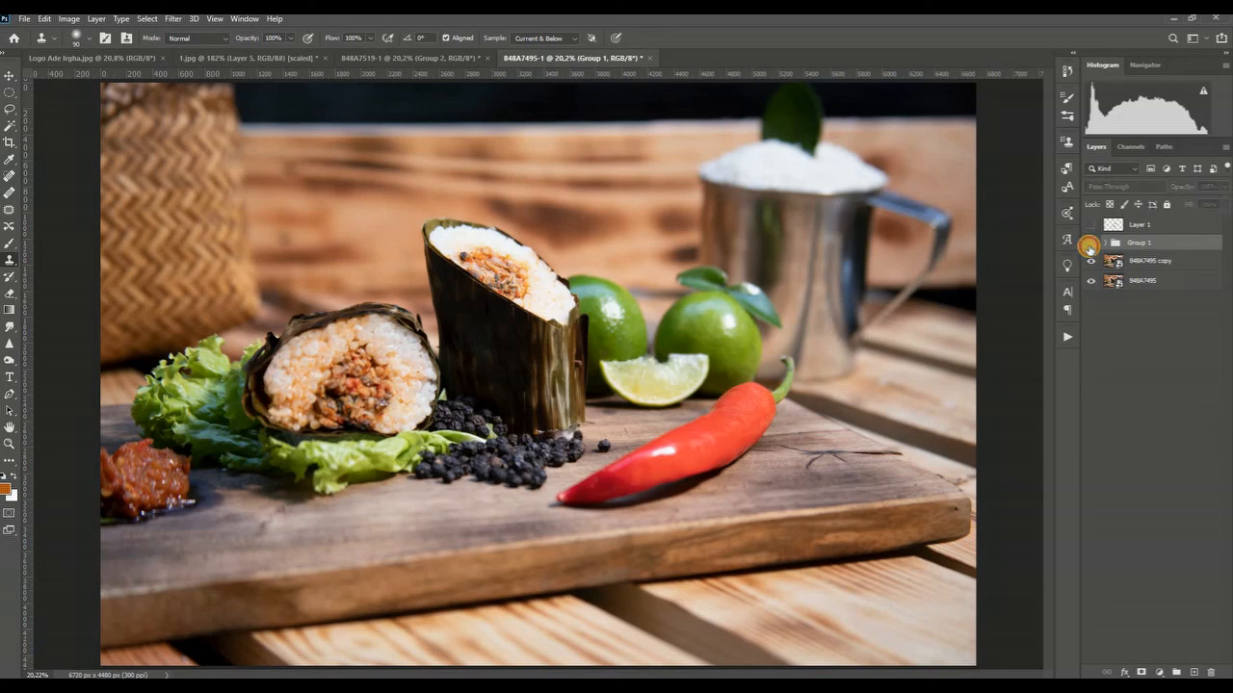
{"action": "left_click", "coordinate": [1089, 247]}
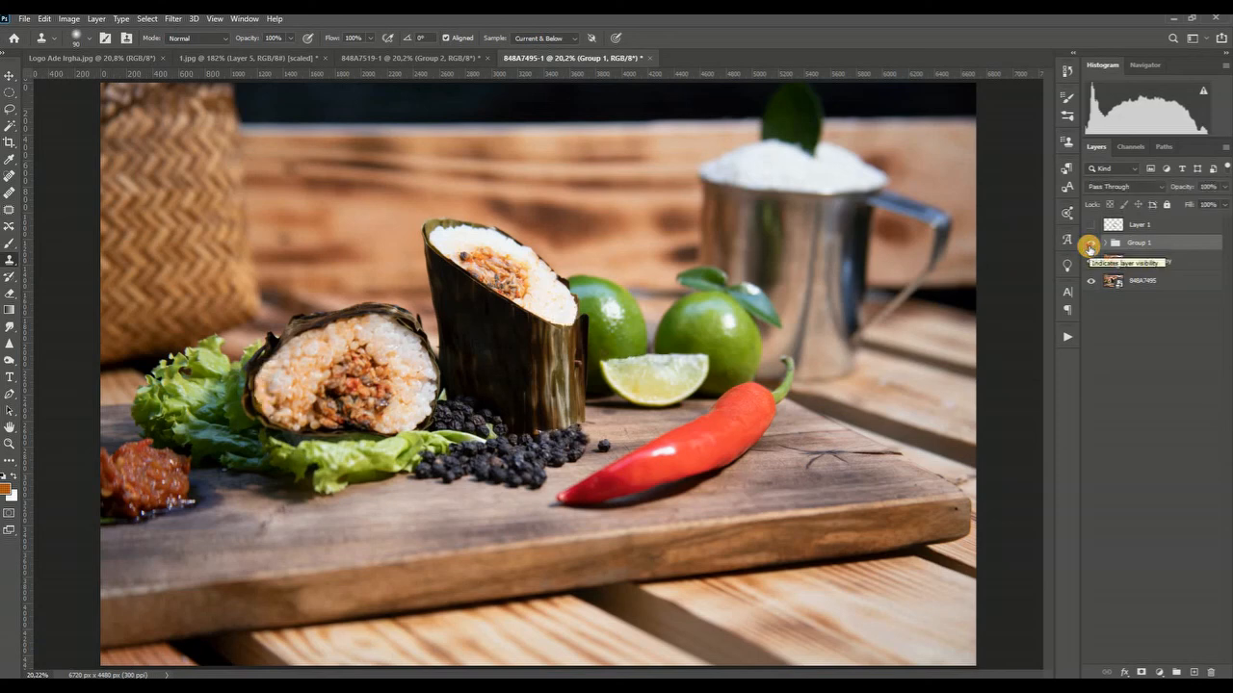
{"action": "left_click", "coordinate": [1090, 247]}
{"action": "left_click", "coordinate": [1089, 247]}
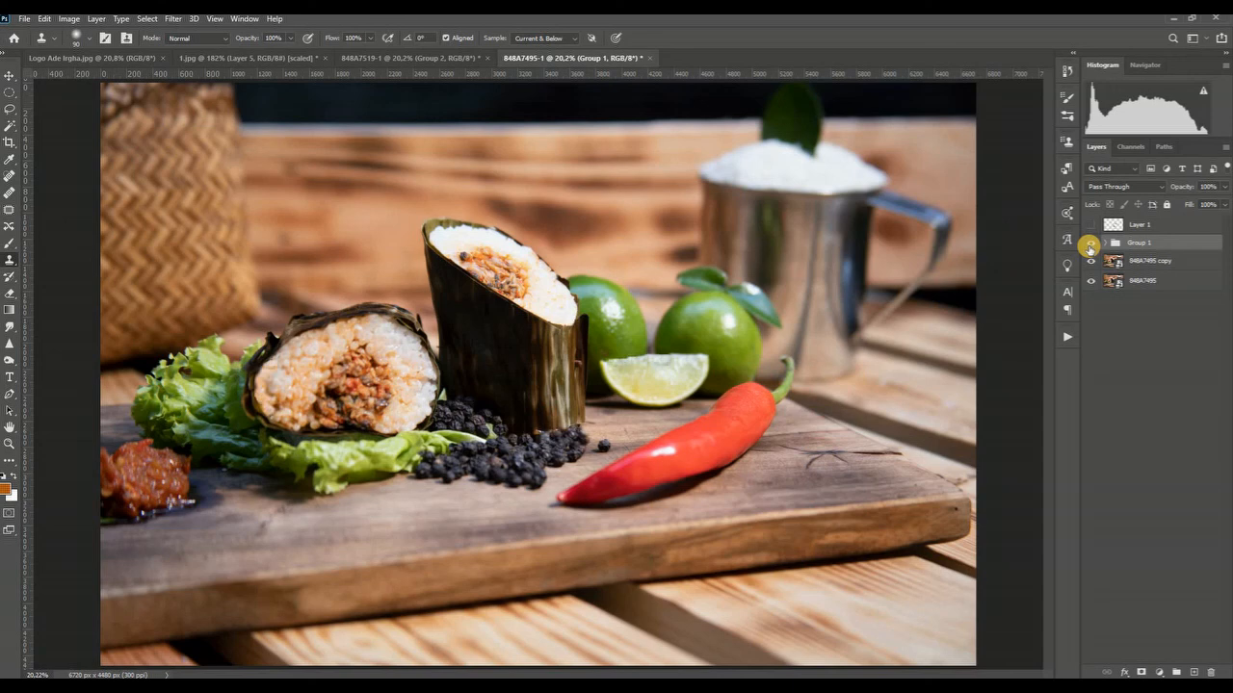
Switch to the 848A7519-1 dessert photo and toggle Group 2's visibility to compare it with and without the retouching
{"action": "left_click", "coordinate": [410, 60]}
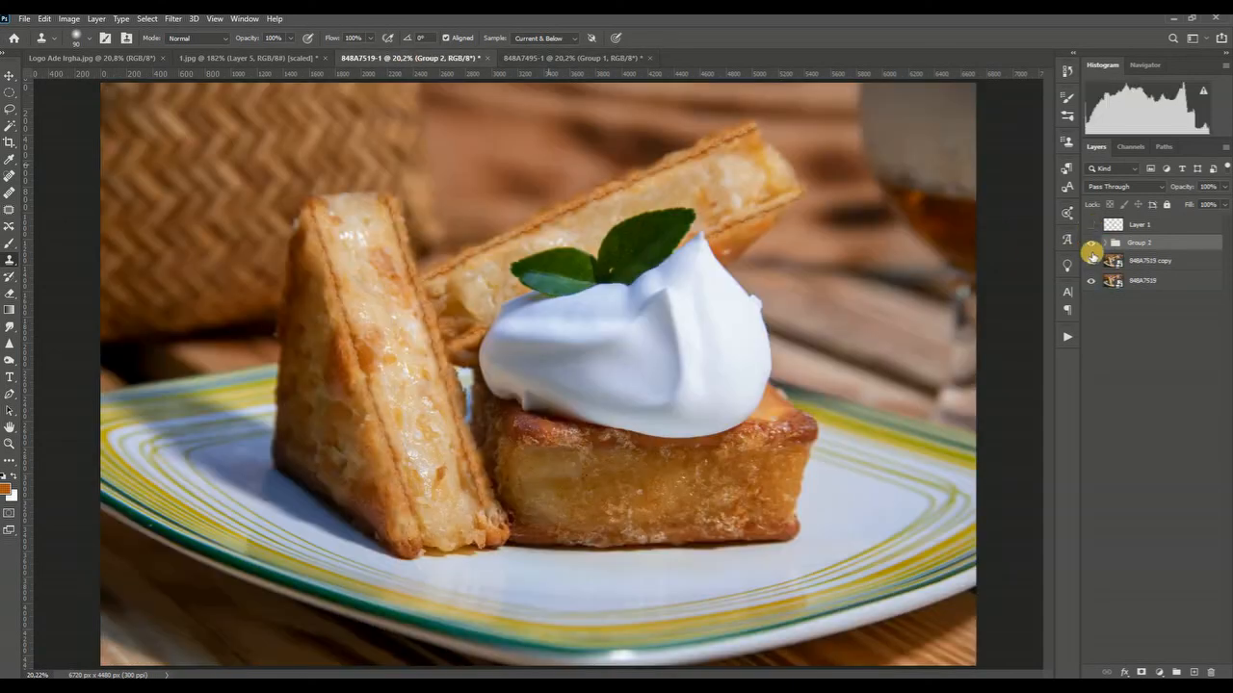
{"action": "left_click", "coordinate": [1091, 246]}
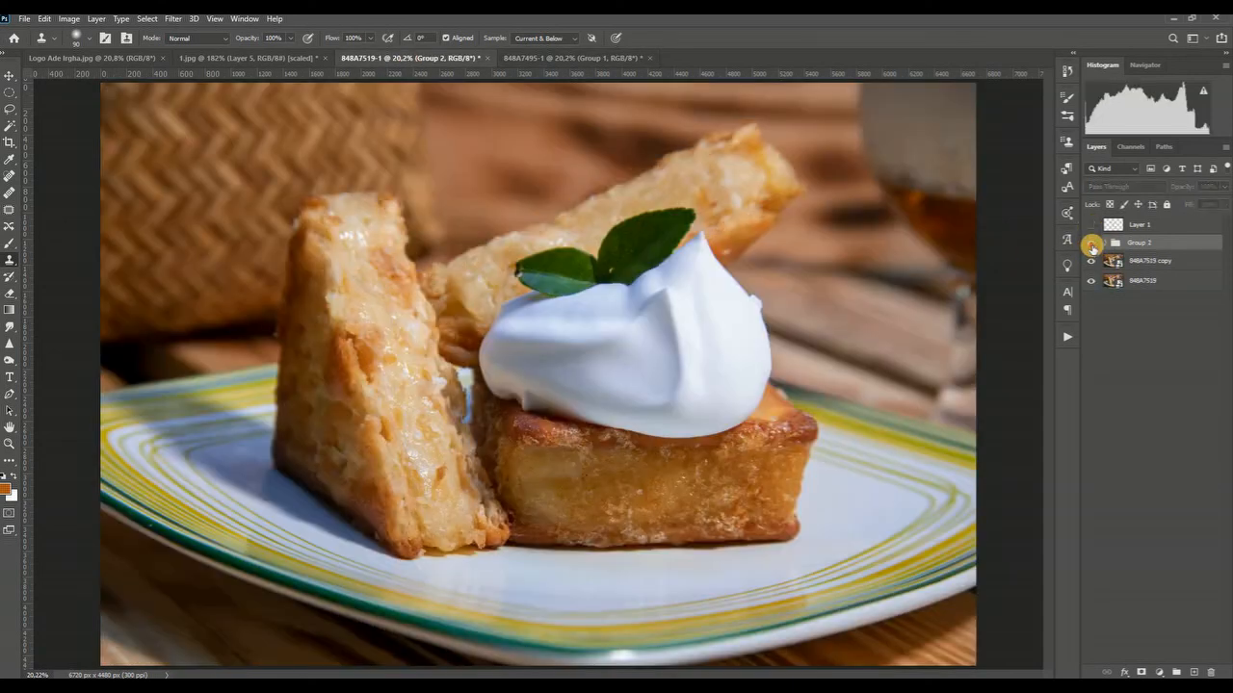
{"action": "left_click", "coordinate": [1091, 247]}
{"action": "left_click", "coordinate": [1091, 246]}
{"action": "left_click", "coordinate": [1091, 246]}
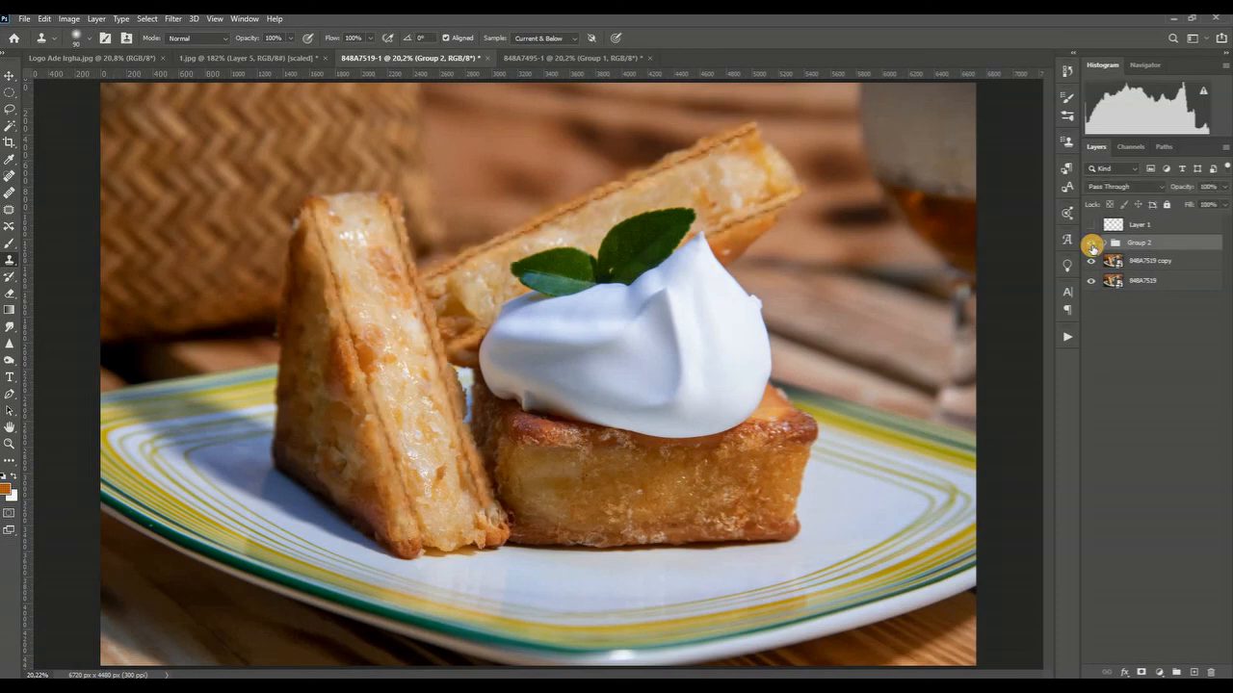
{"action": "left_click", "coordinate": [12, 261]}
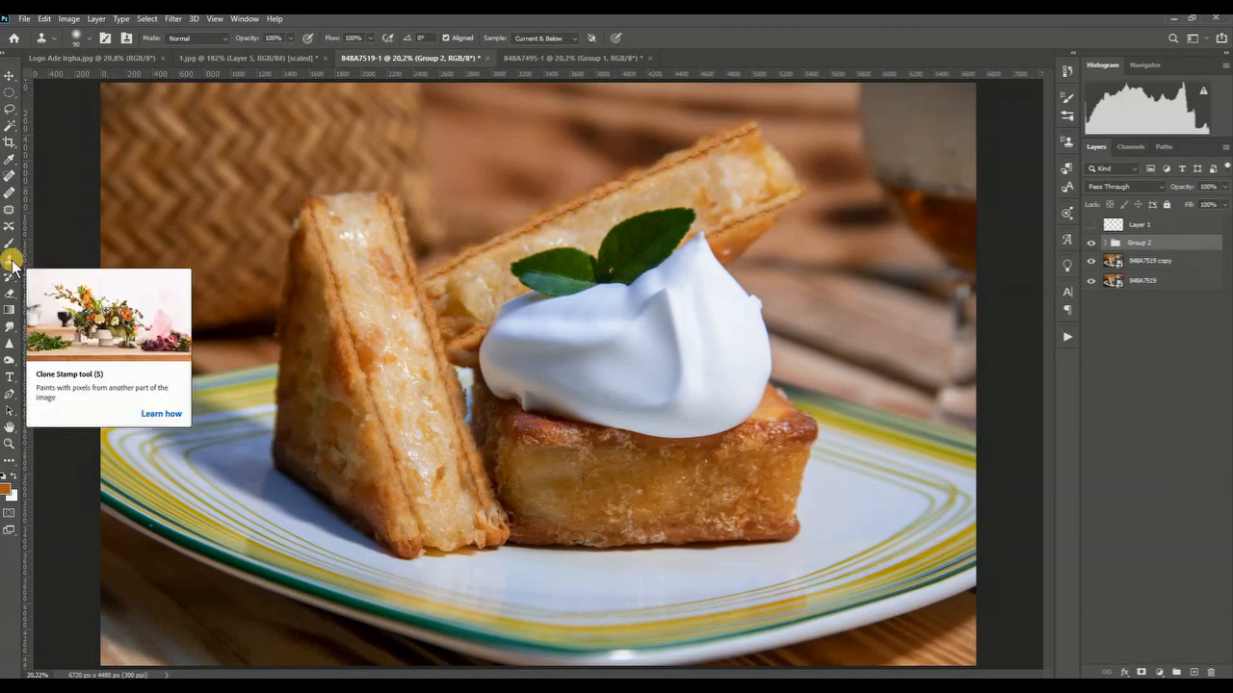